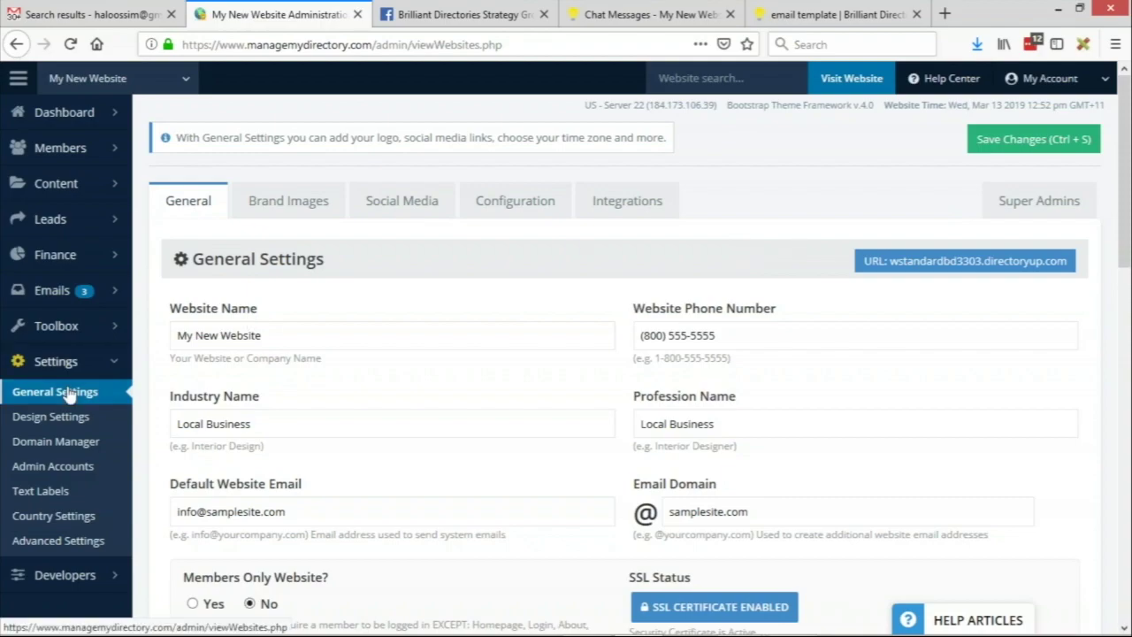
In the website's integration settings, enable private member chat messages for specific membership levels and save the changes
left_click(669, 218)
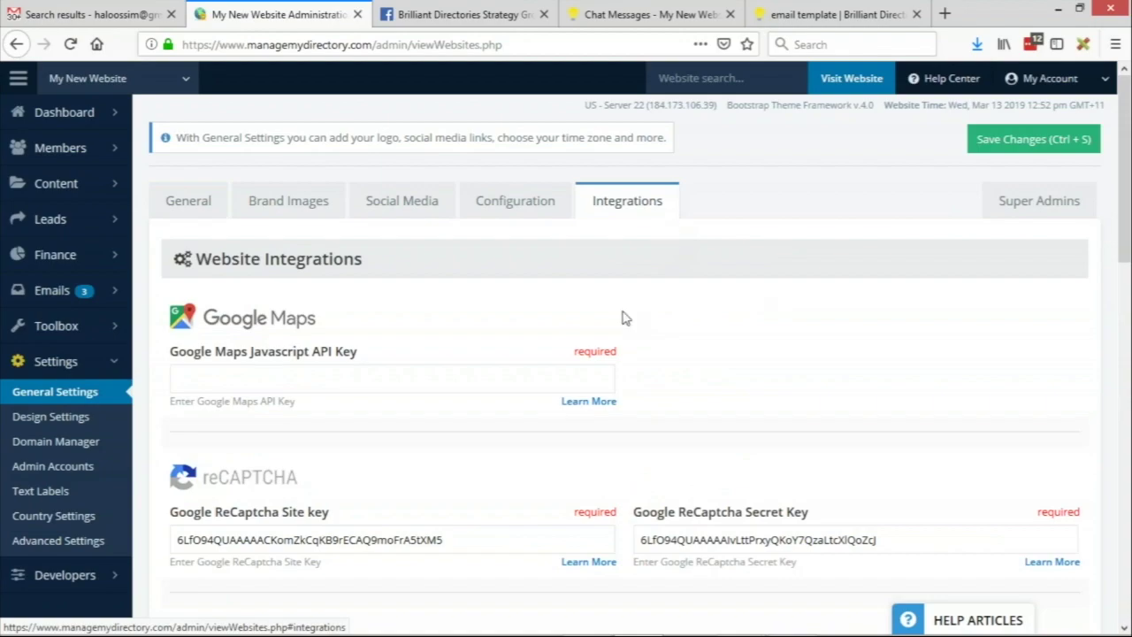
scroll(624, 315, "down", 5)
scroll(614, 399, "down", 7)
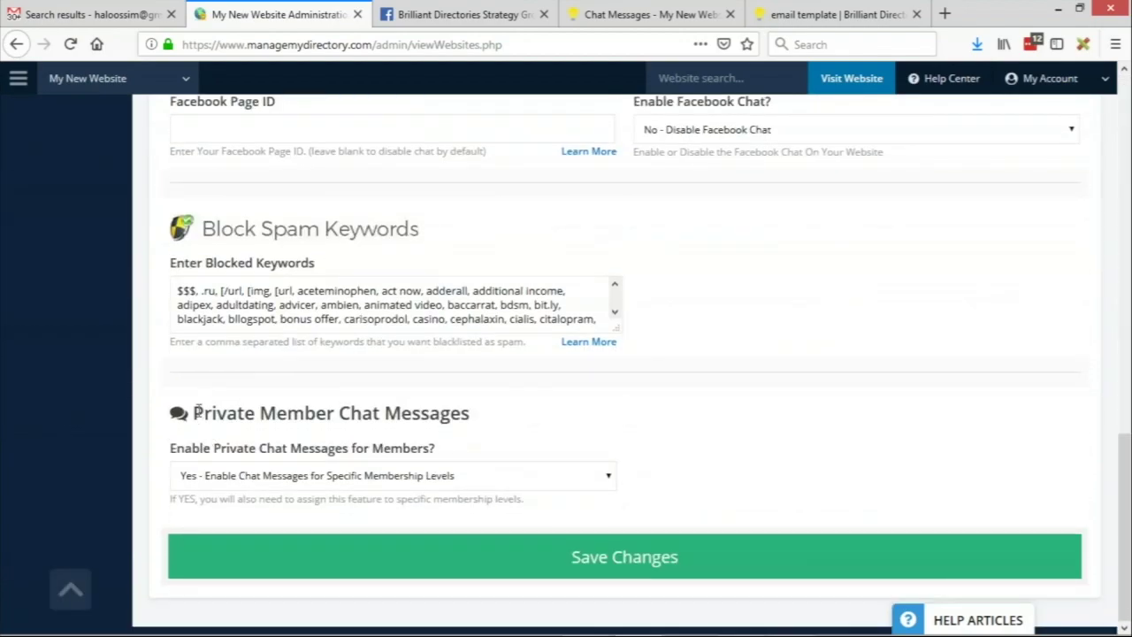
left_click(358, 478)
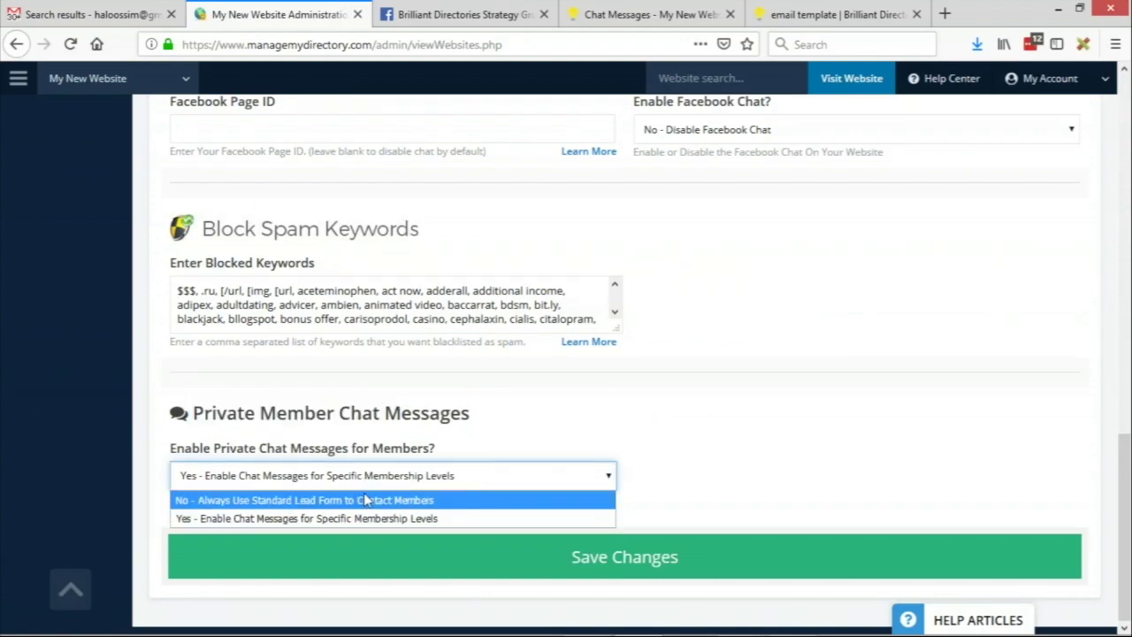
left_click(269, 520)
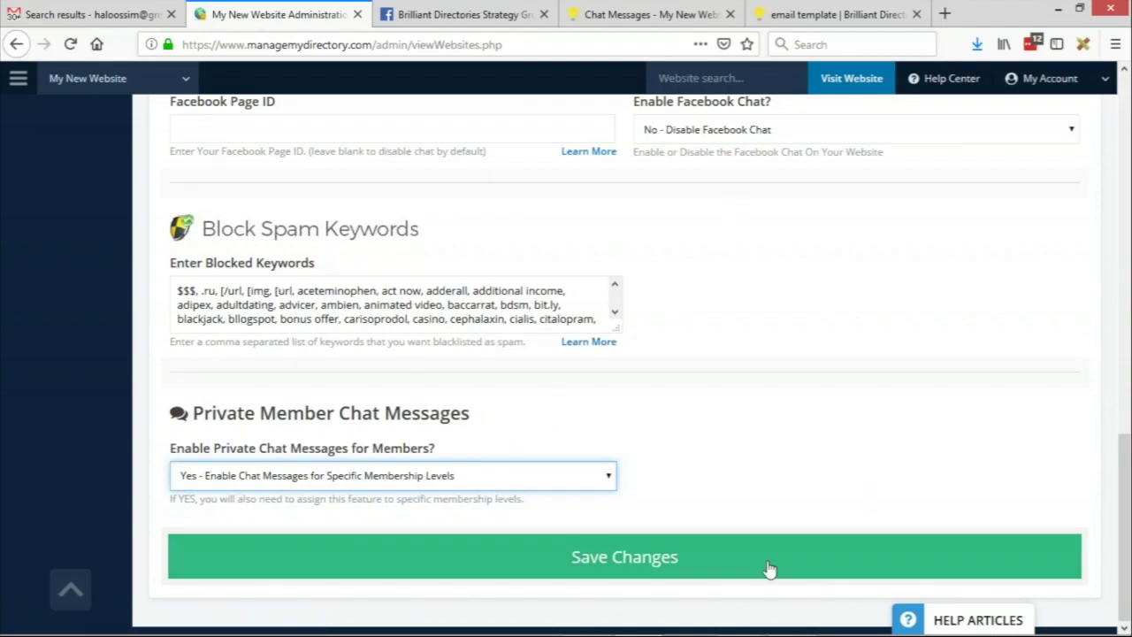
left_click(586, 561)
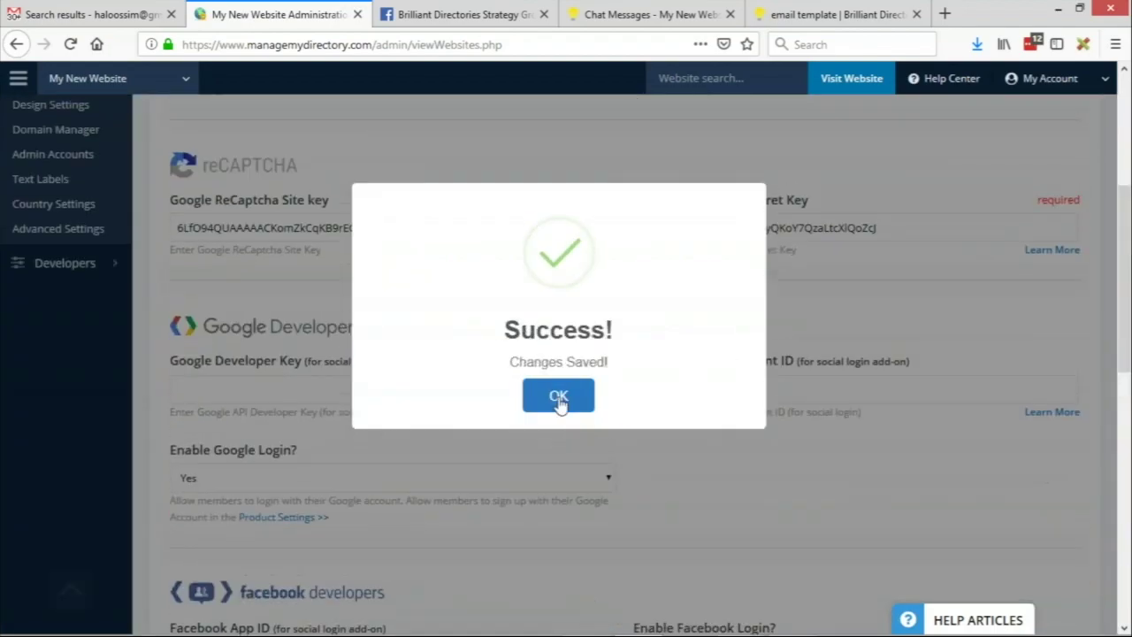
left_click(558, 396)
Open the Basic membership product for editing and go to its additional settings
mouse_move(58, 270)
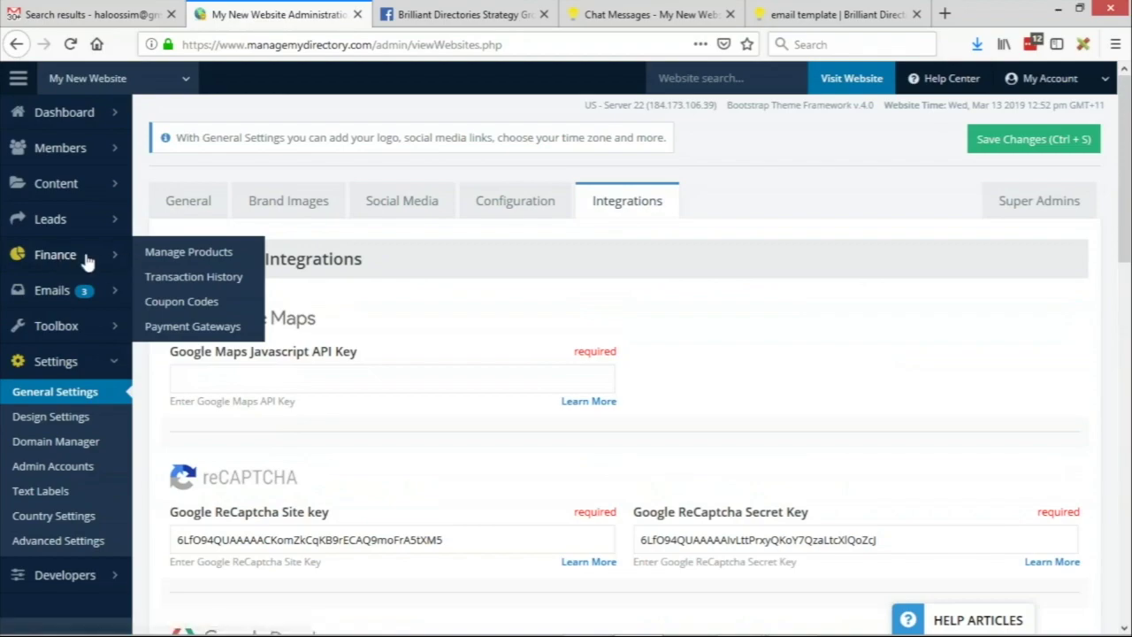
left_click(116, 259)
left_click(116, 259)
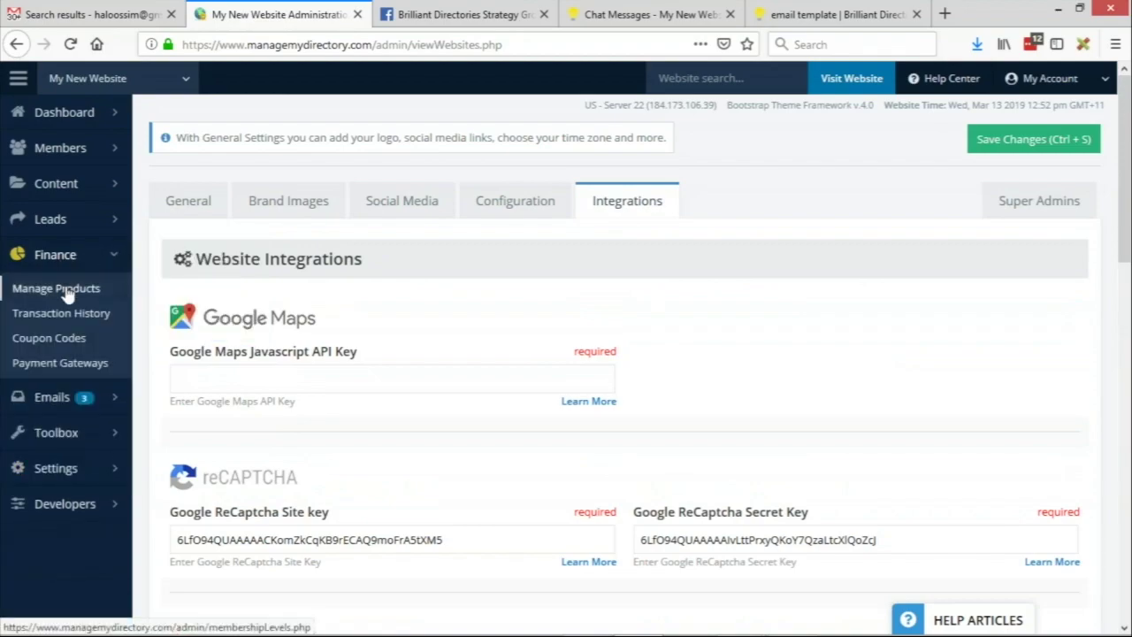
left_click(68, 292)
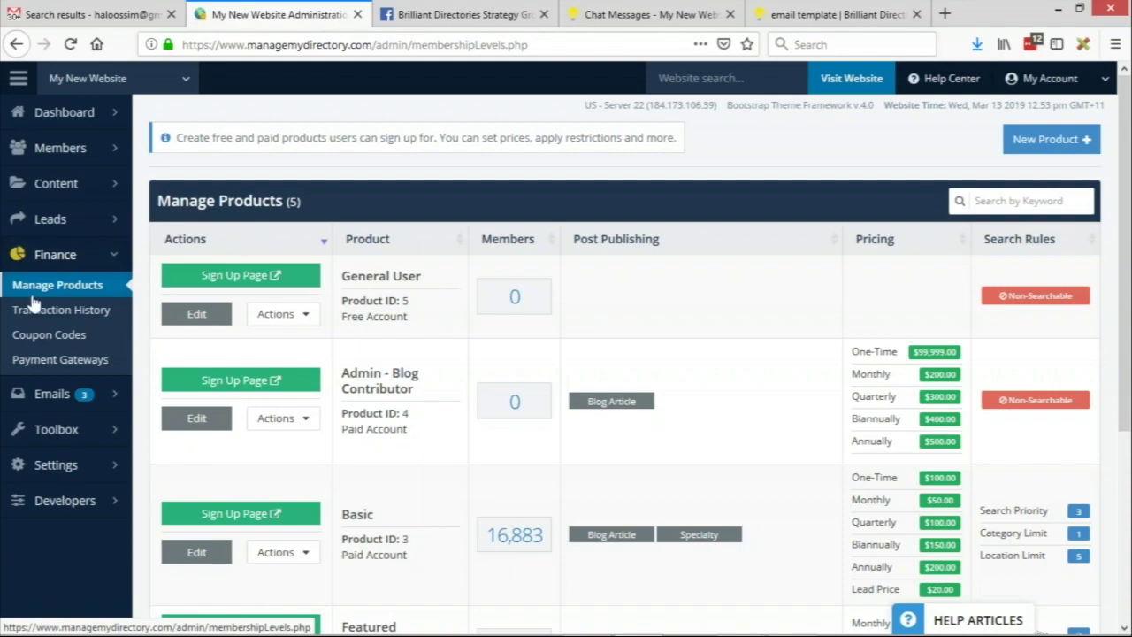
scroll(469, 403, "down", 3)
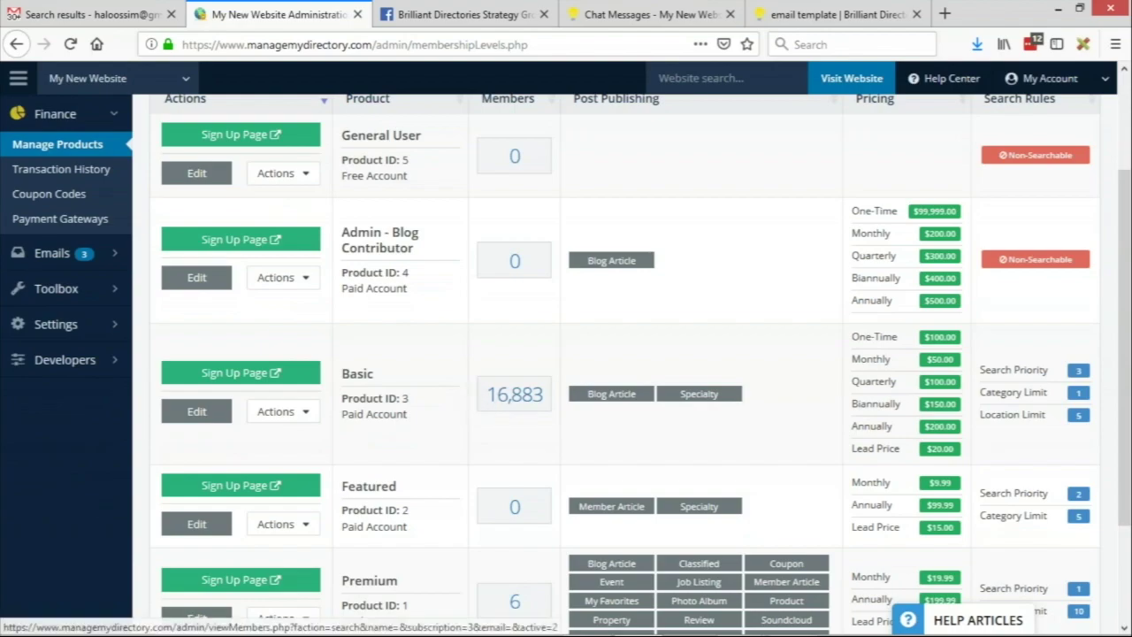
left_click(205, 429)
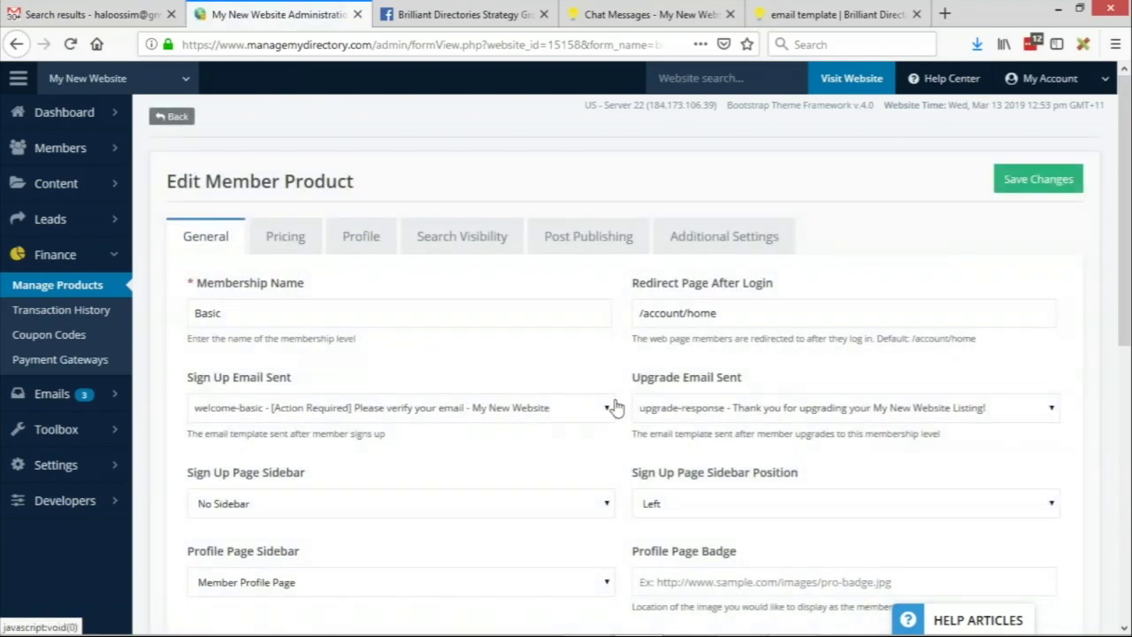
left_click(775, 247)
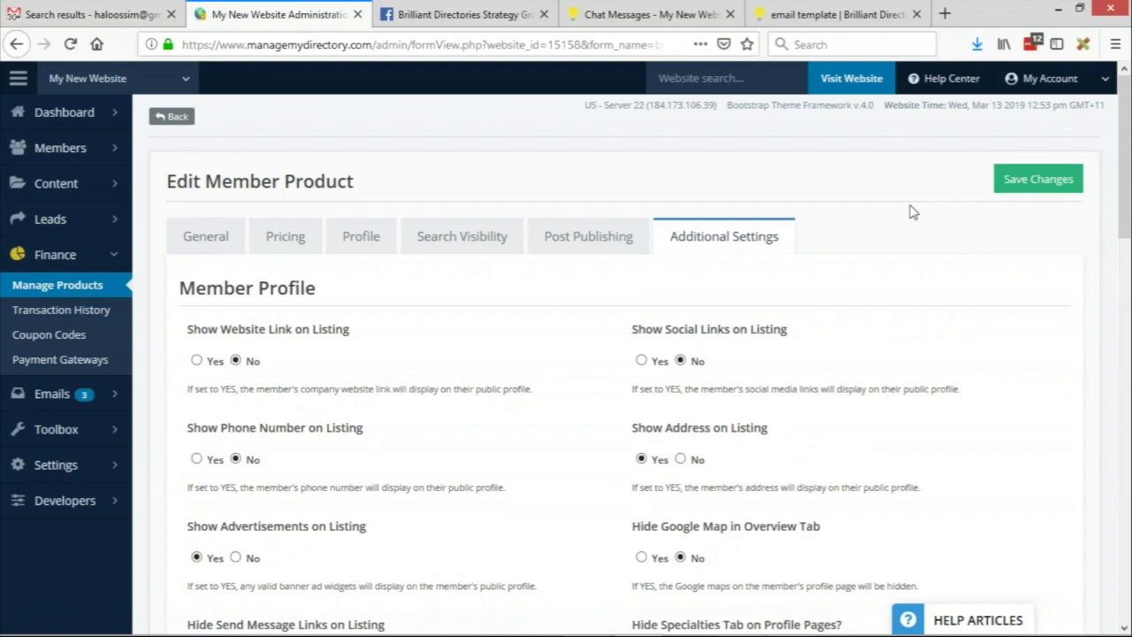
Examine the Member Profile options of the Basic product down to the Member Dashboard section
scroll(966, 266, "down", 1)
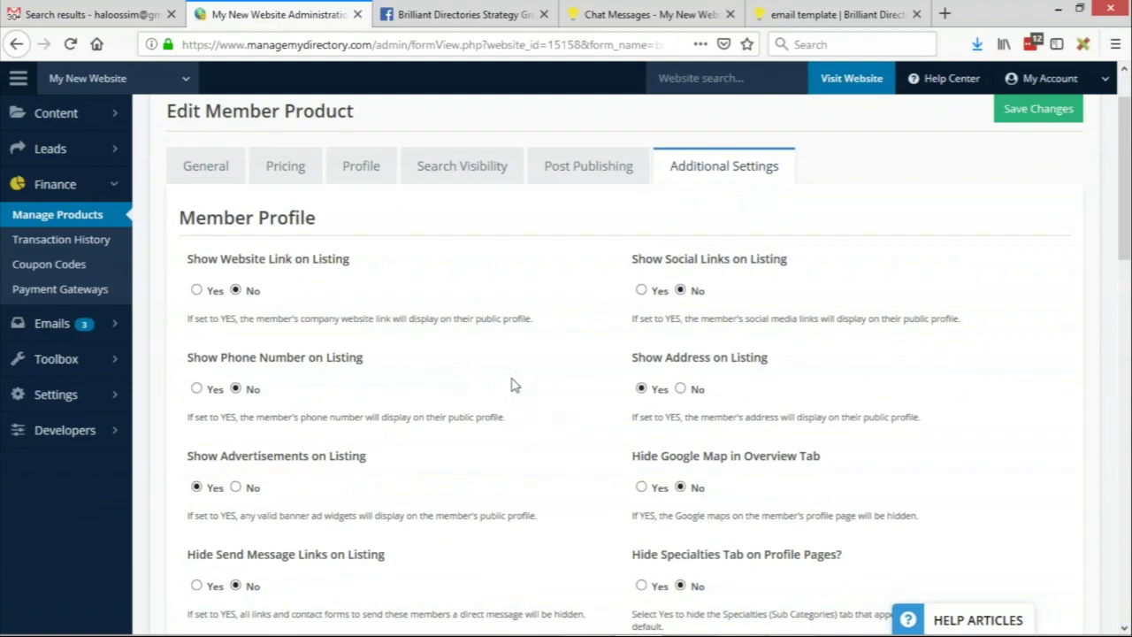
scroll(530, 392, "down", 1)
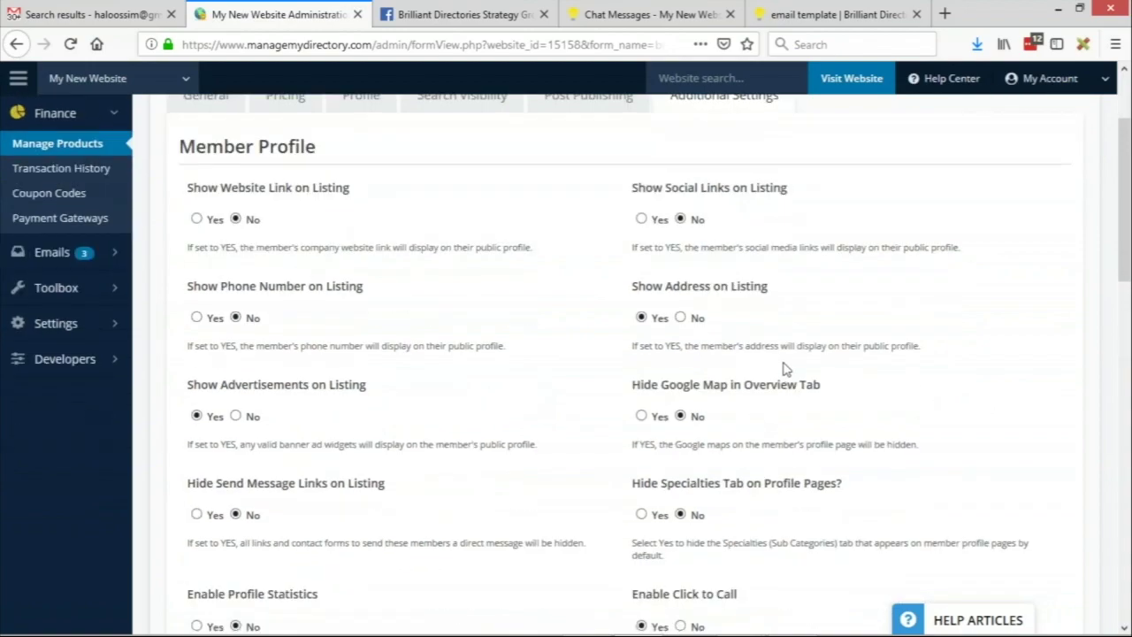
scroll(784, 368, "down", 1)
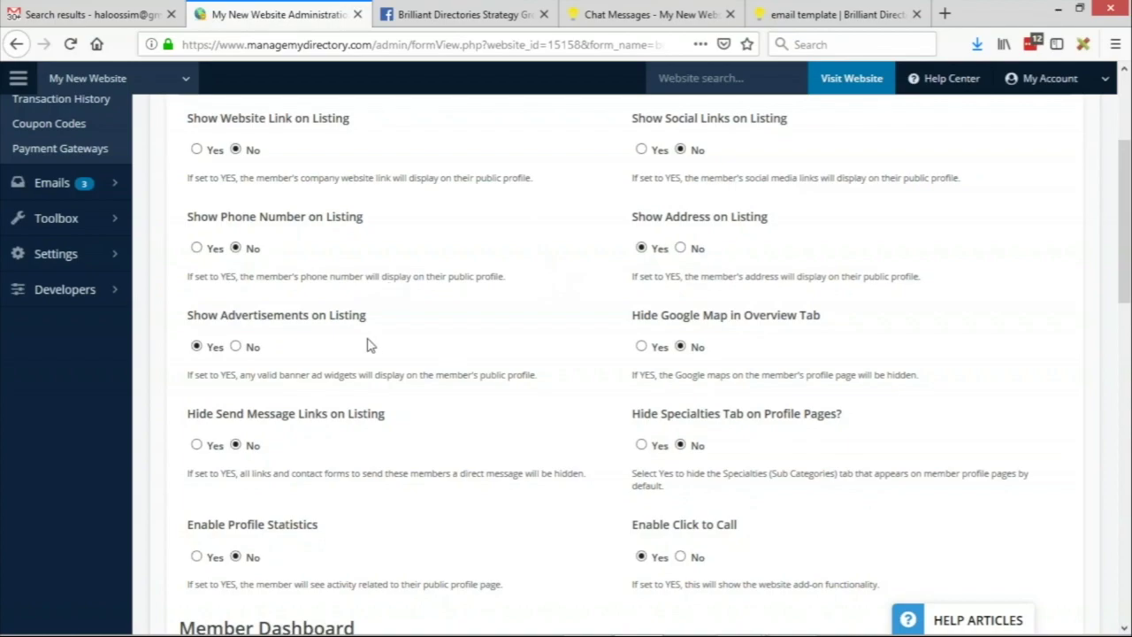
scroll(370, 344, "up", 2)
scroll(791, 328, "down", 4)
scroll(681, 332, "down", 2)
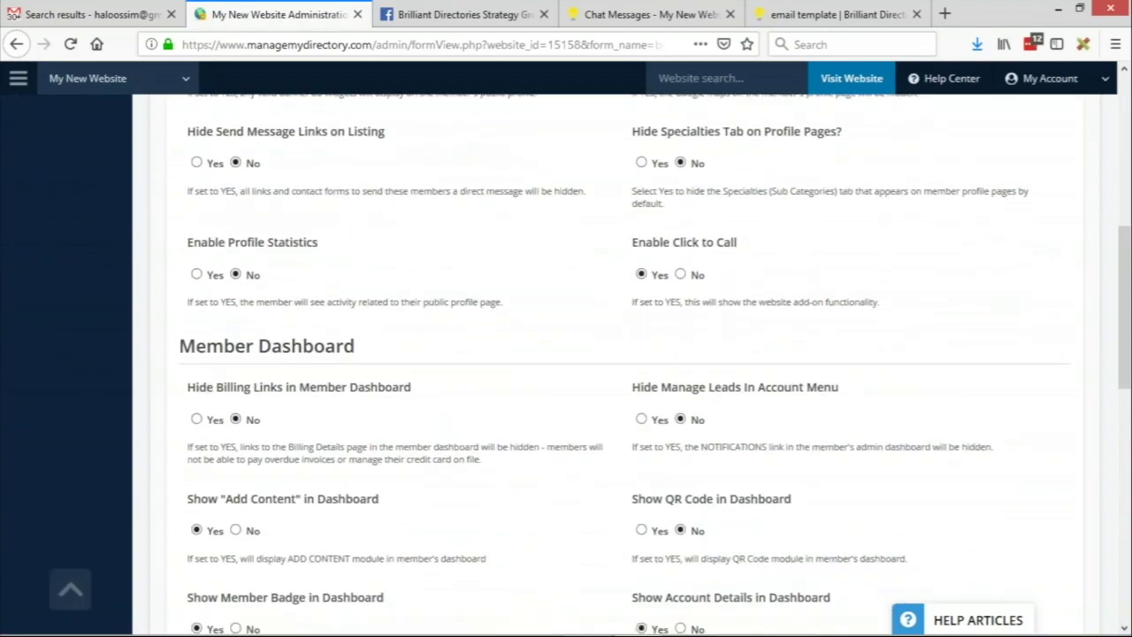
scroll(192, 368, "down", 1)
left_click_drag(182, 275, 399, 275)
left_click(386, 278)
Set Enable Private Chat Messages to No for the Basic product and save the product details
scroll(677, 281, "down", 5)
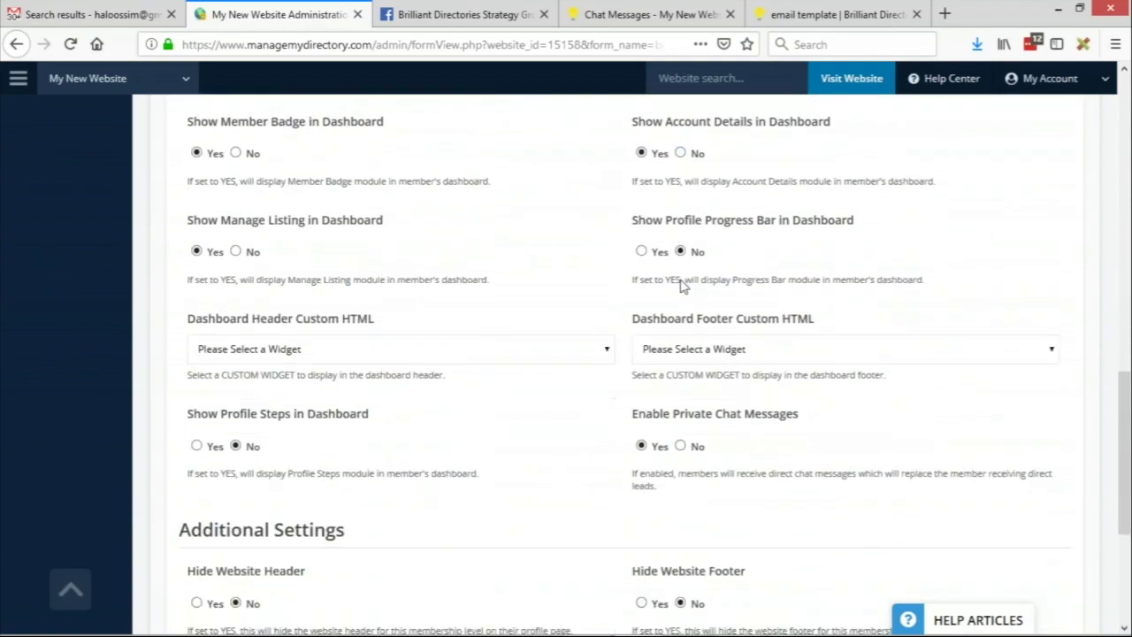
scroll(681, 285, "down", 2)
left_click_drag(632, 257, 819, 262)
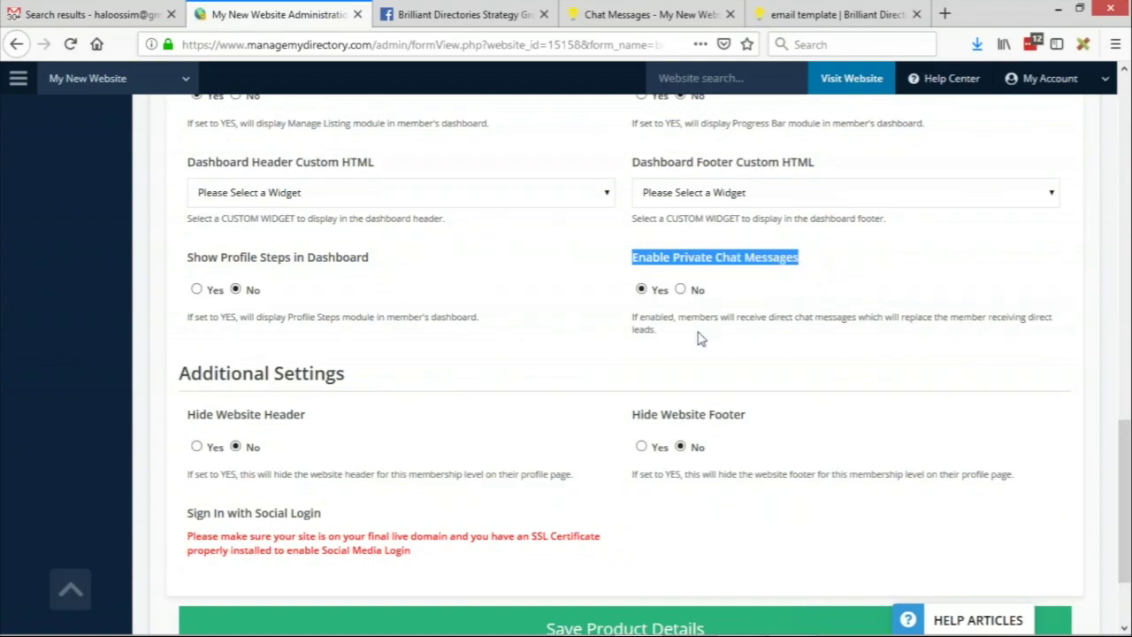
left_click(680, 289)
left_click(672, 624)
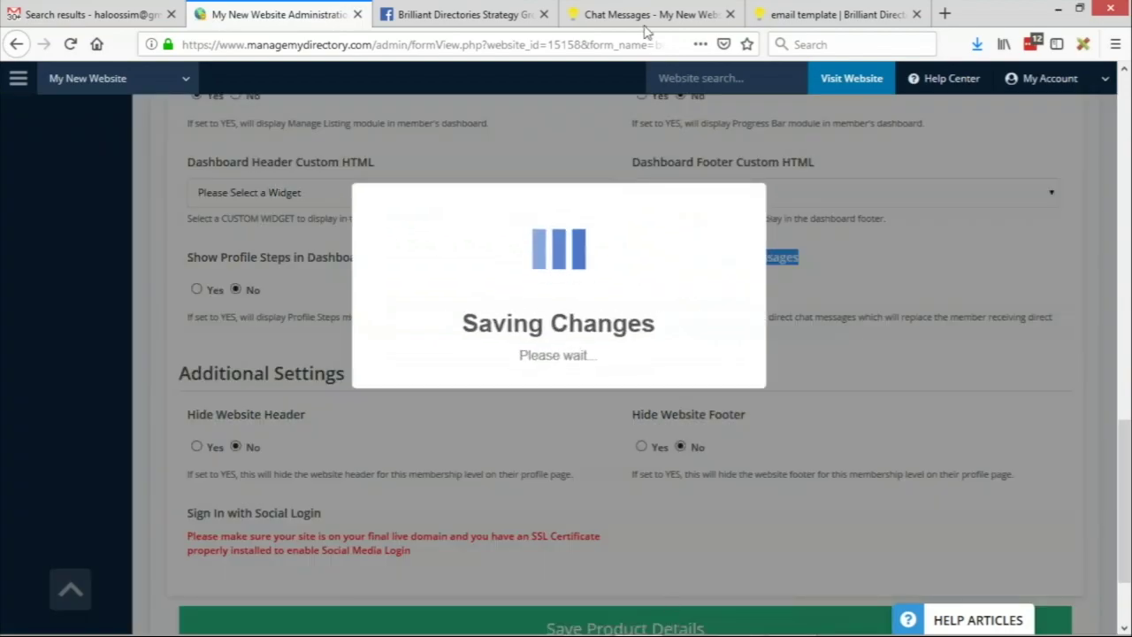
left_click(558, 396)
Switch to the public directory site, search with empty keyword and location, and browse the member listings
left_click(650, 14)
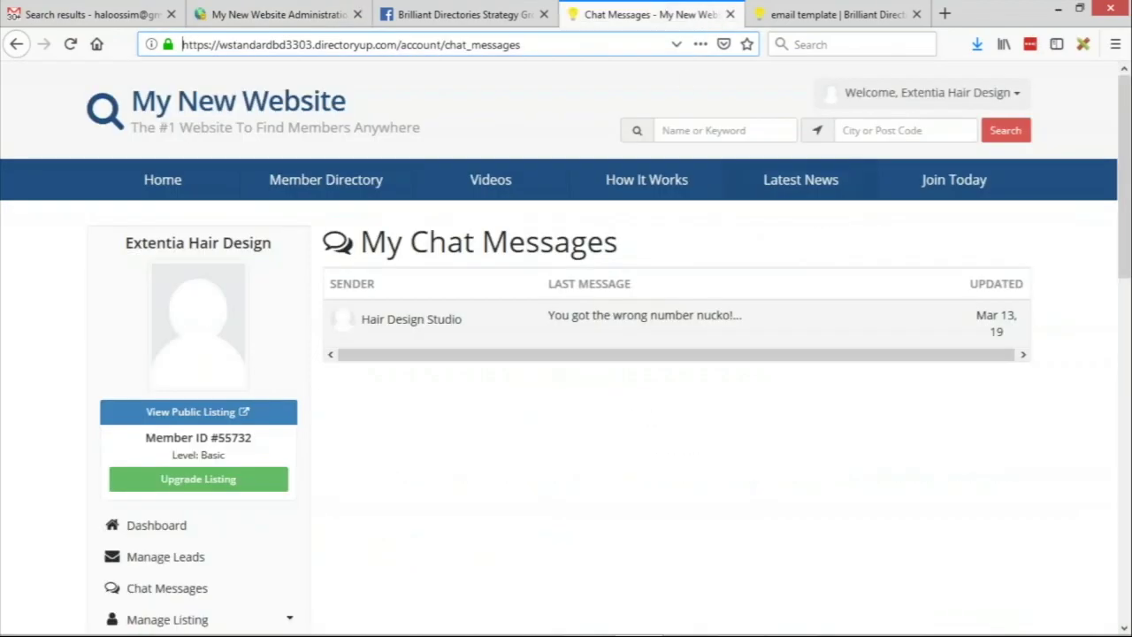
left_click(1008, 147)
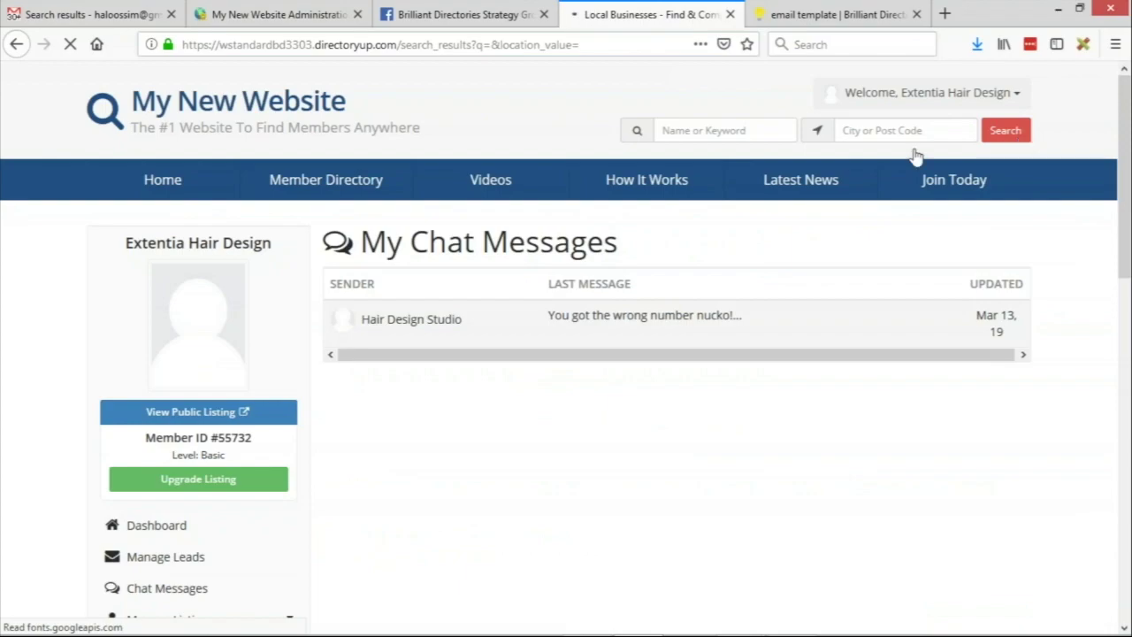
scroll(766, 189, "down", 2)
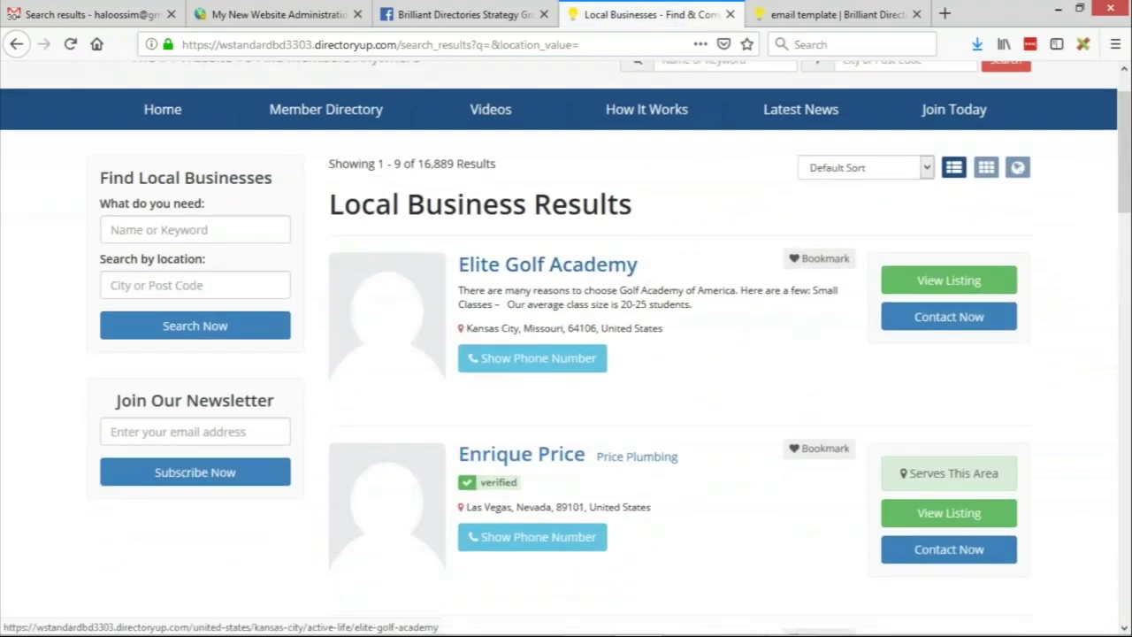
scroll(627, 339, "down", 3)
scroll(575, 265, "up", 3)
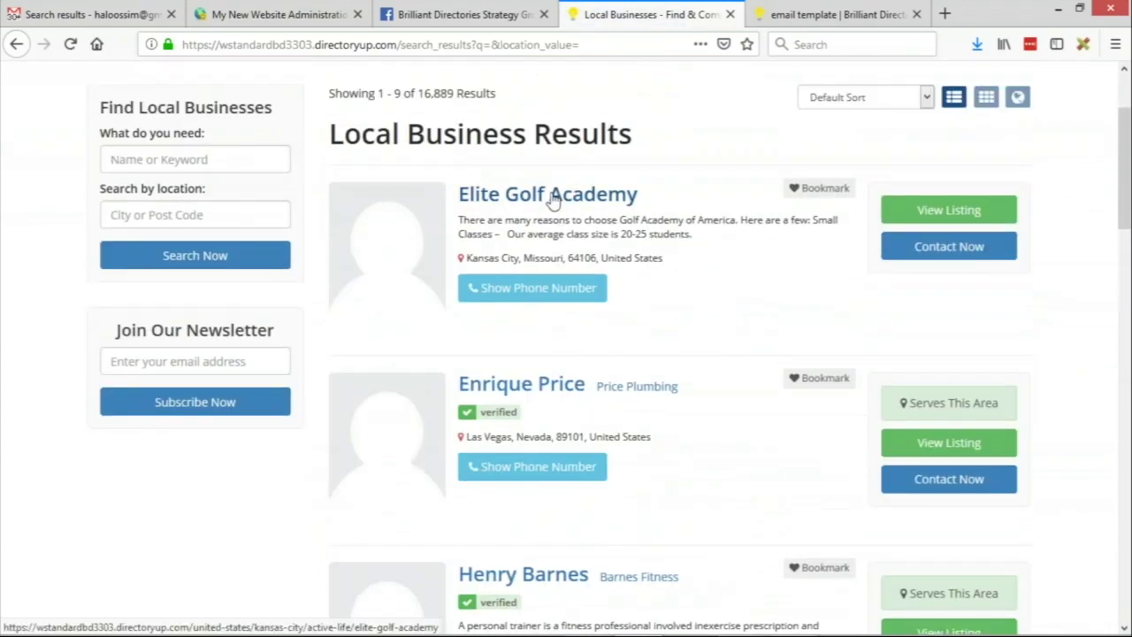
scroll(670, 257, "down", 2)
scroll(675, 296, "up", 4)
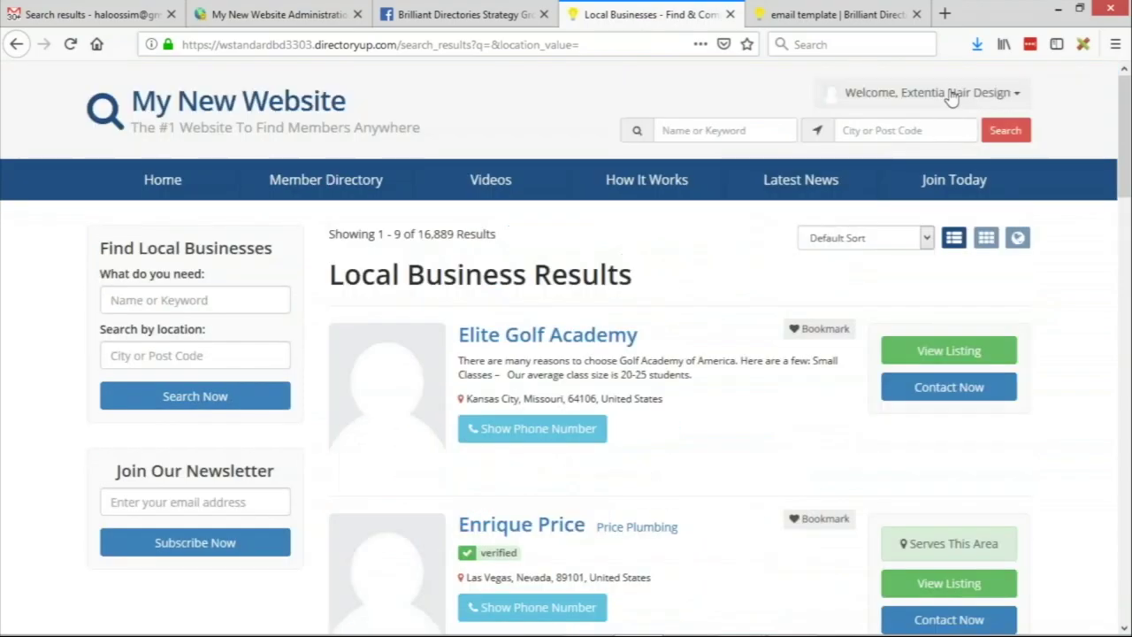
Open the Extentia Hair Design public listing and examine the fields of its Send a Message form
left_click(951, 94)
left_click(893, 306)
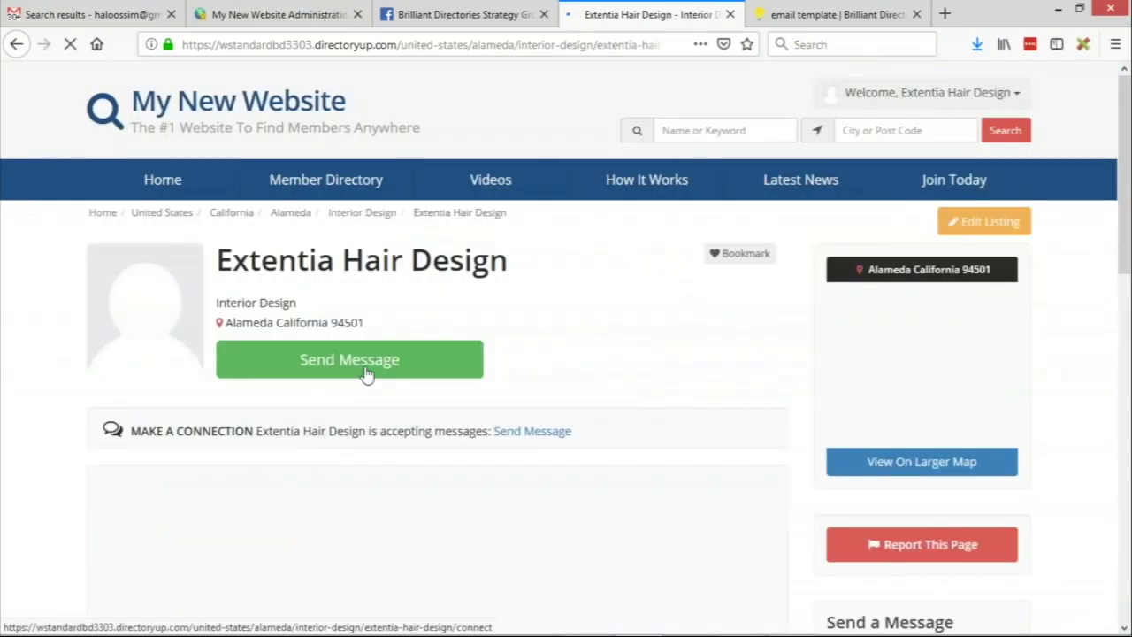
left_click(367, 373)
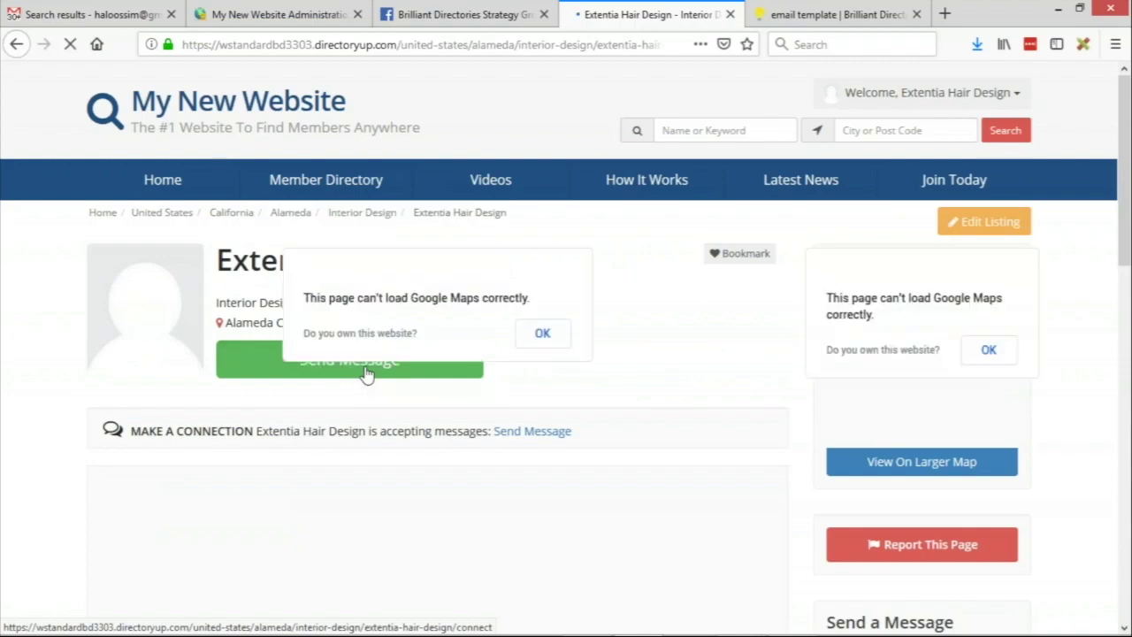
scroll(990, 346, "down", 2)
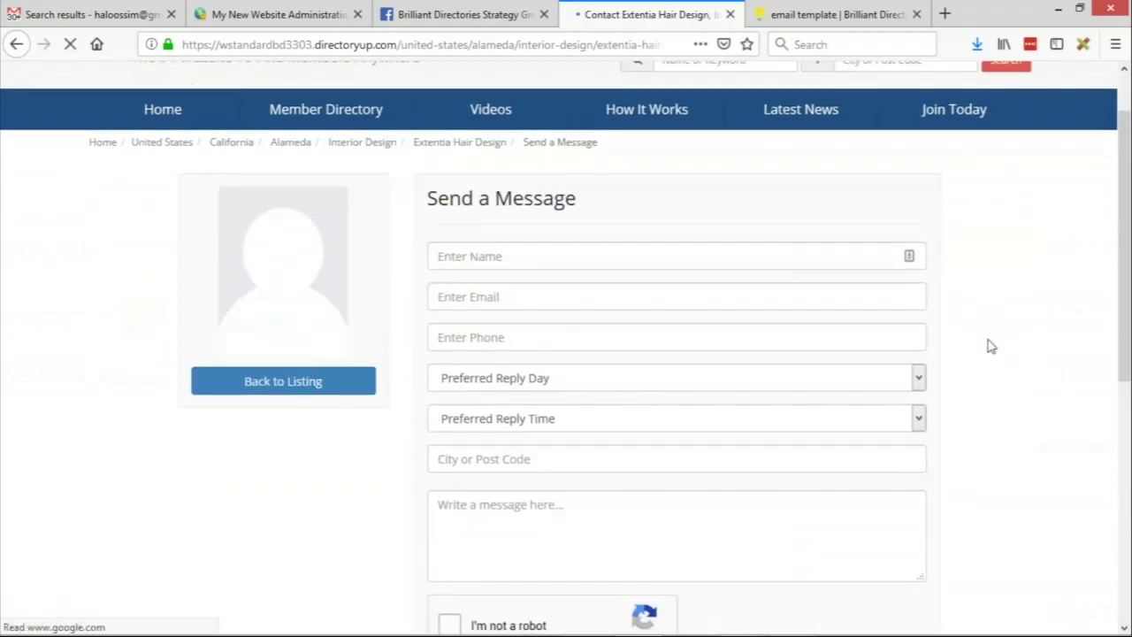
scroll(637, 257, "down", 2)
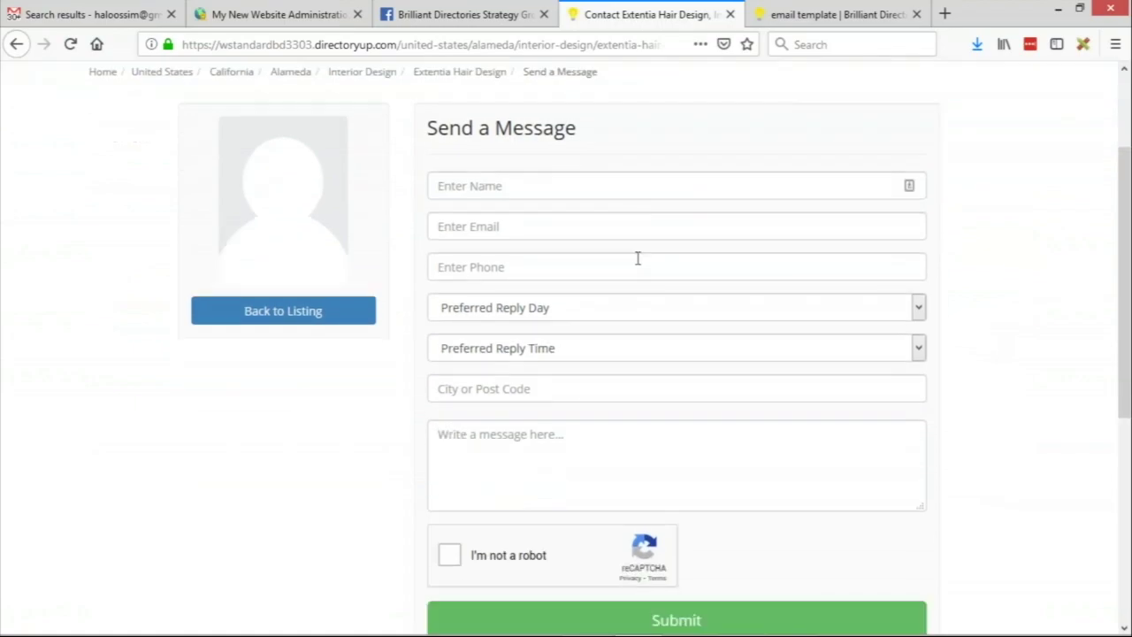
scroll(637, 258, "down", 2)
scroll(636, 255, "up", 6)
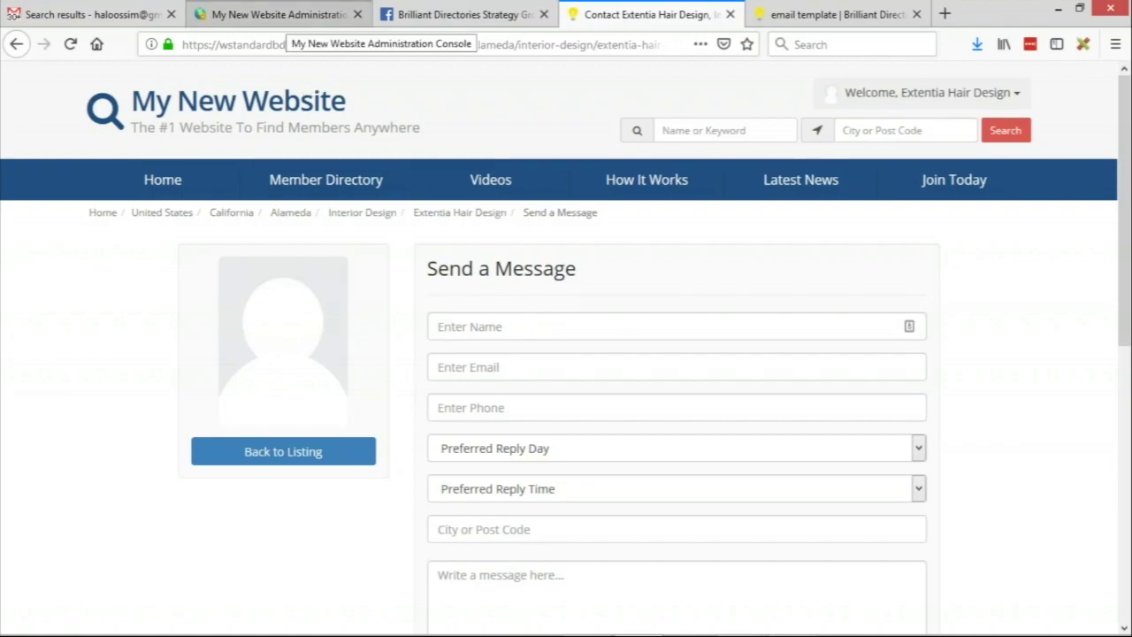
Return to the Basic product in the admin console, set Enable Private Chat Messages to Yes, and save it
left_click(299, 23)
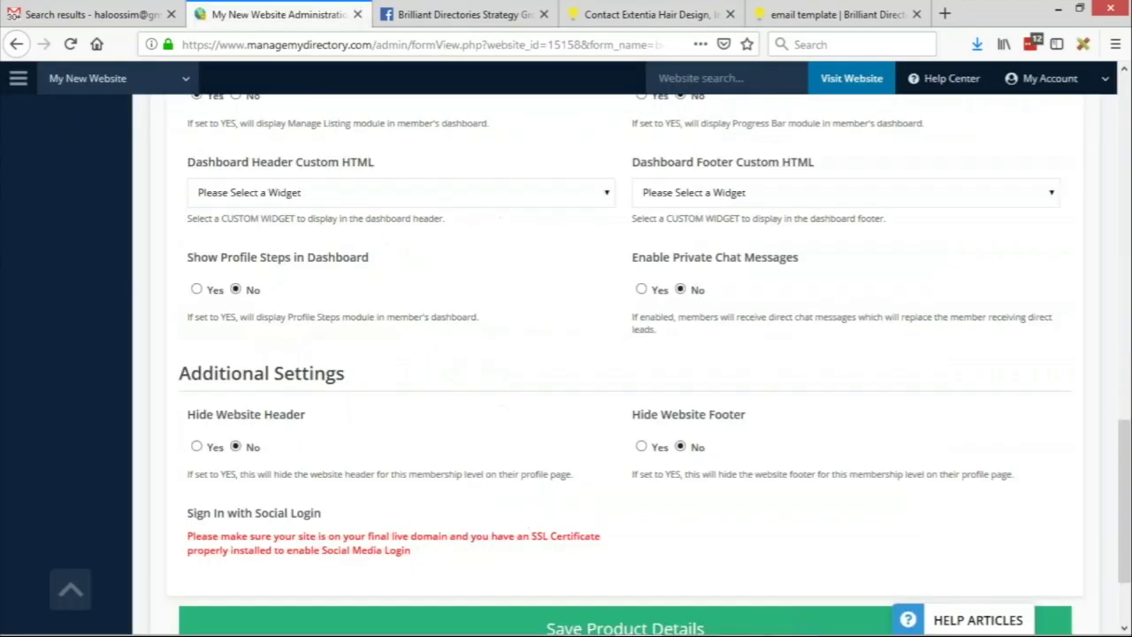
left_click(642, 292)
scroll(636, 511, "down", 2)
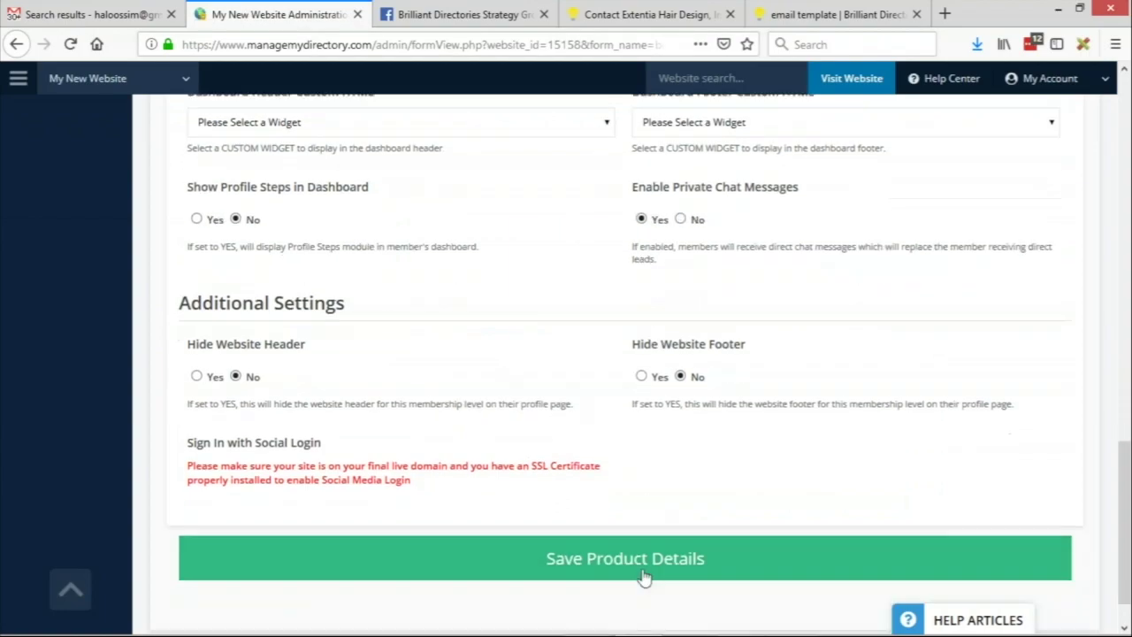
left_click(644, 577)
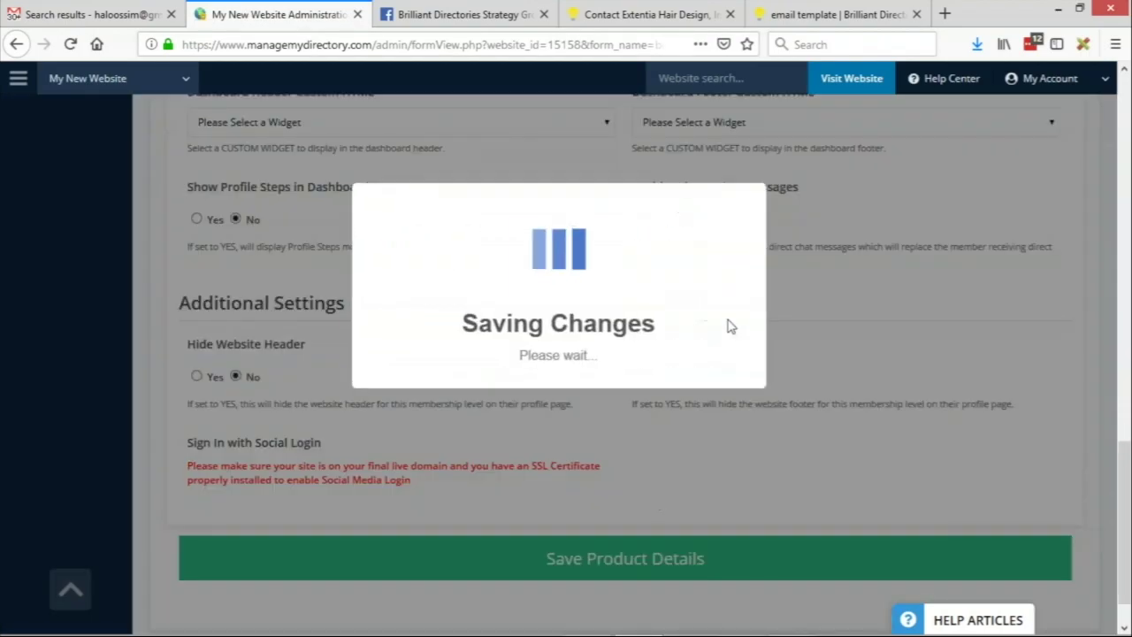
Open the URL of the Extentia Hair Design contact page from Firefox in a new Chrome tab and examine its login form
left_click(644, 14)
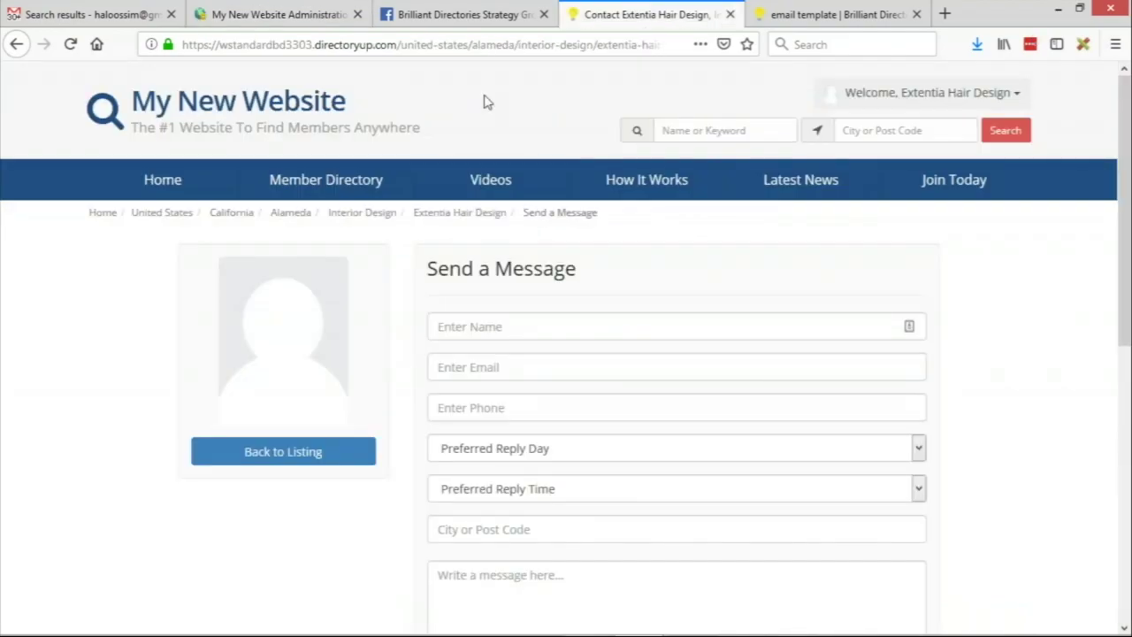
left_click(466, 46)
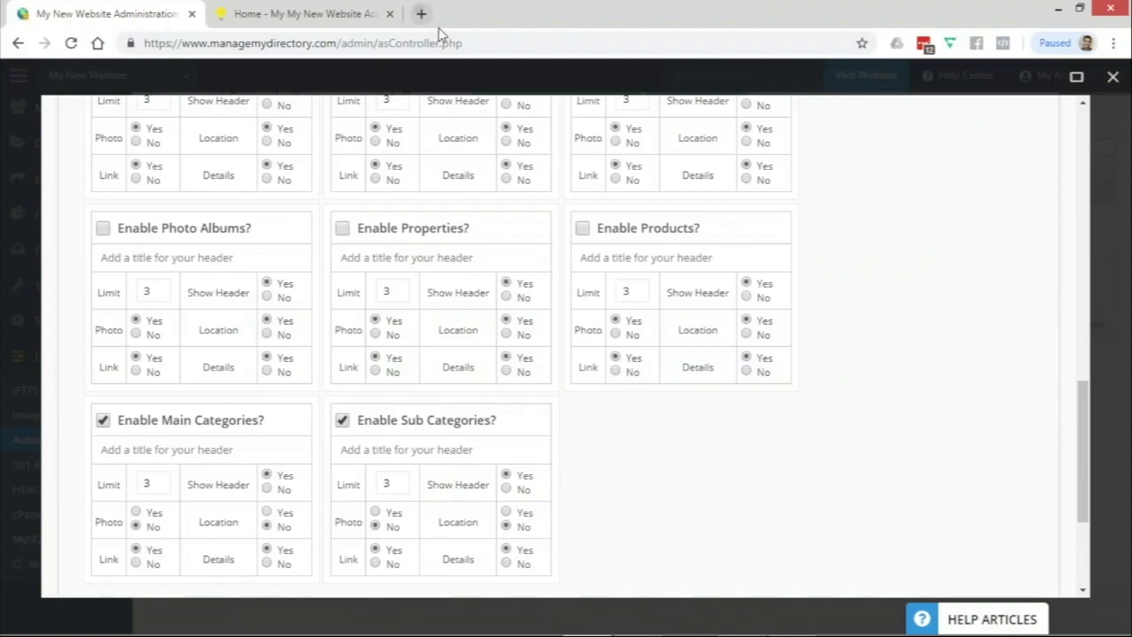
left_click(421, 13)
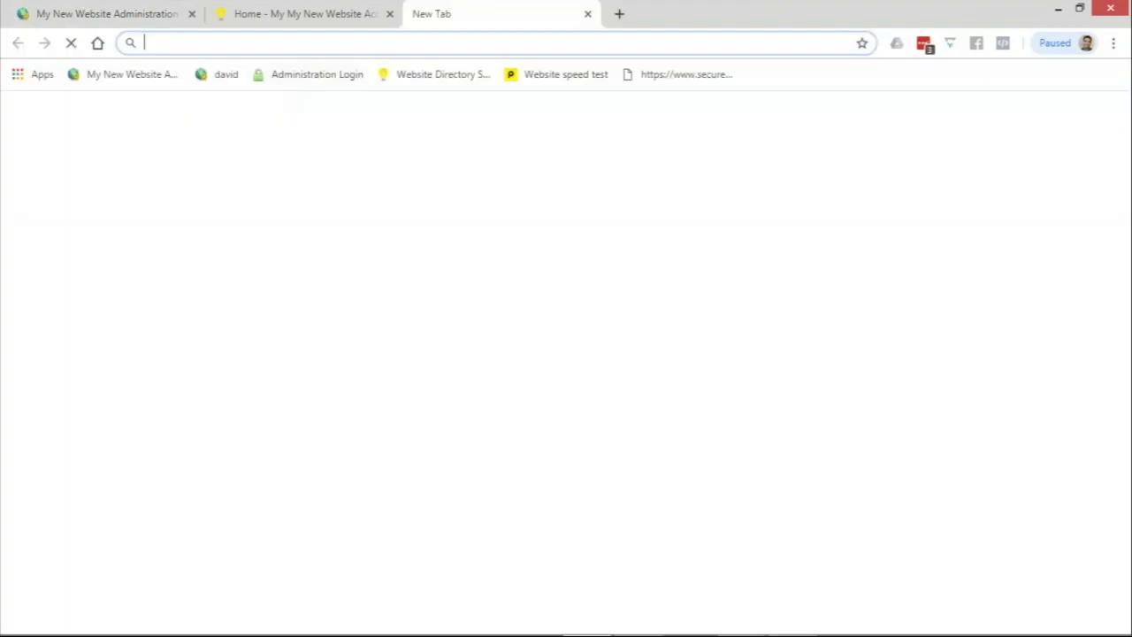
type("https://wstandardbd3303.directoryup.com/united-states/alameda/interior-design/extentia-hair-design/connect")
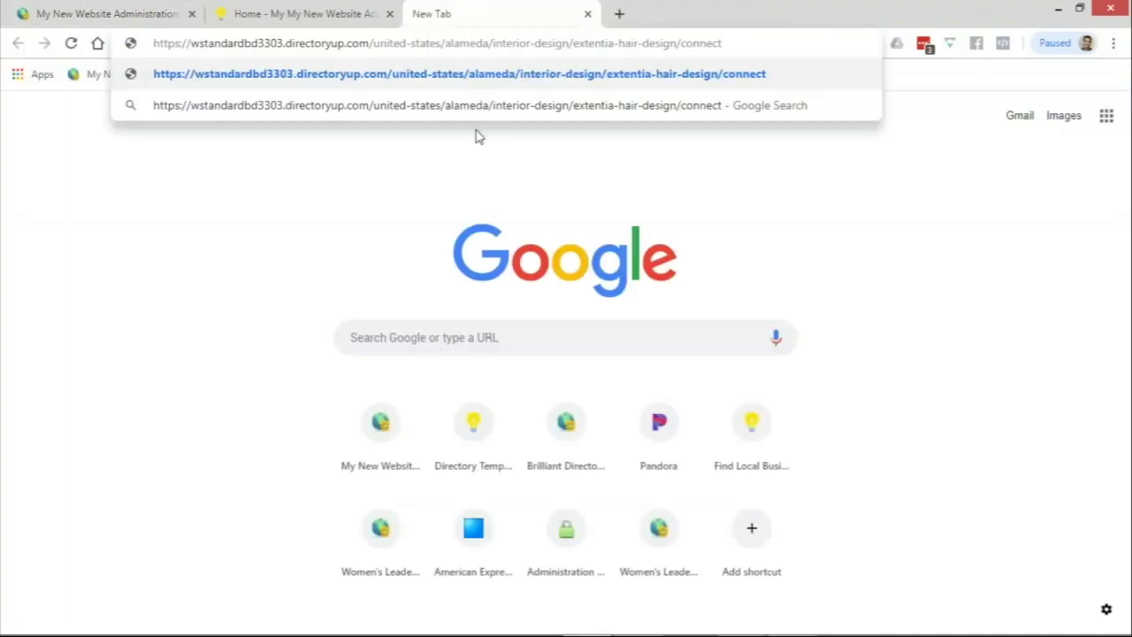
key("Return")
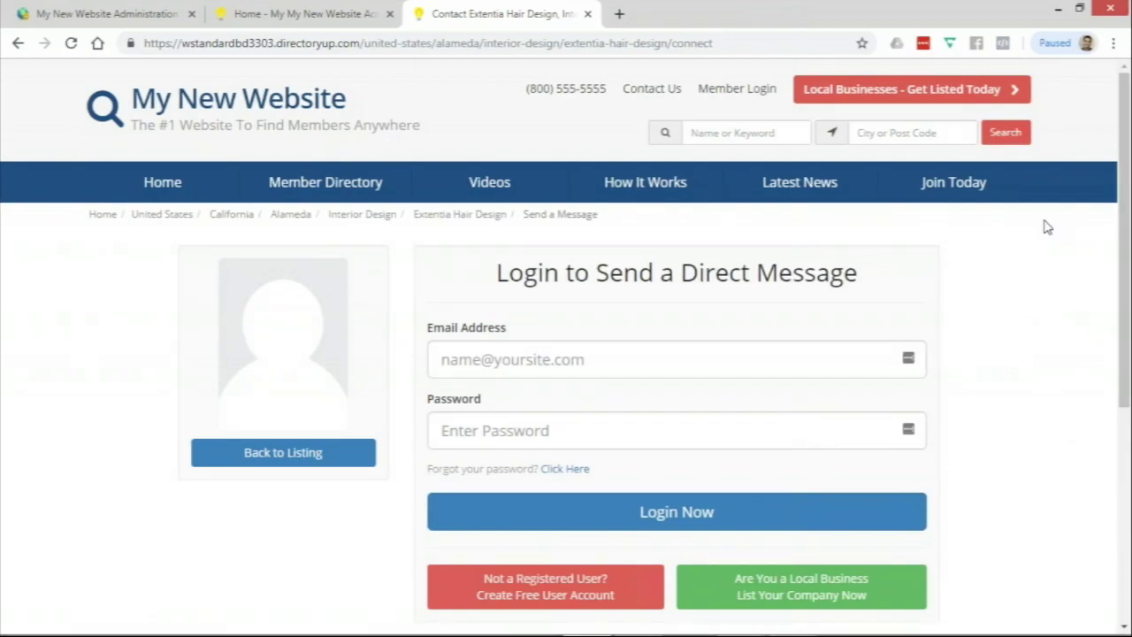
scroll(506, 362, "down", 2)
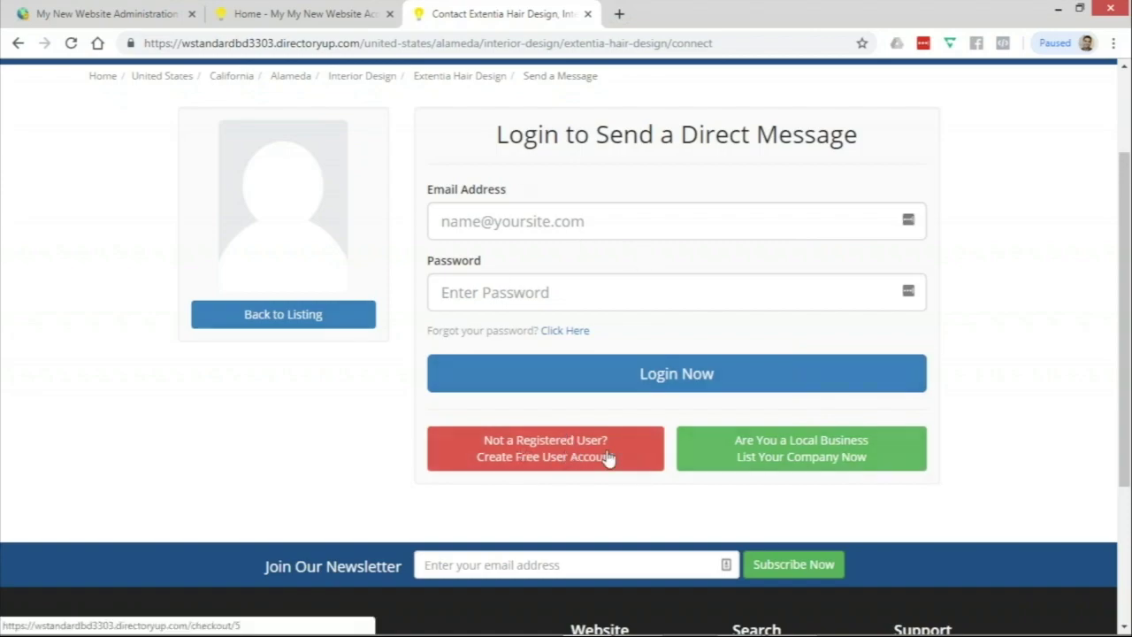
scroll(683, 456, "up", 3)
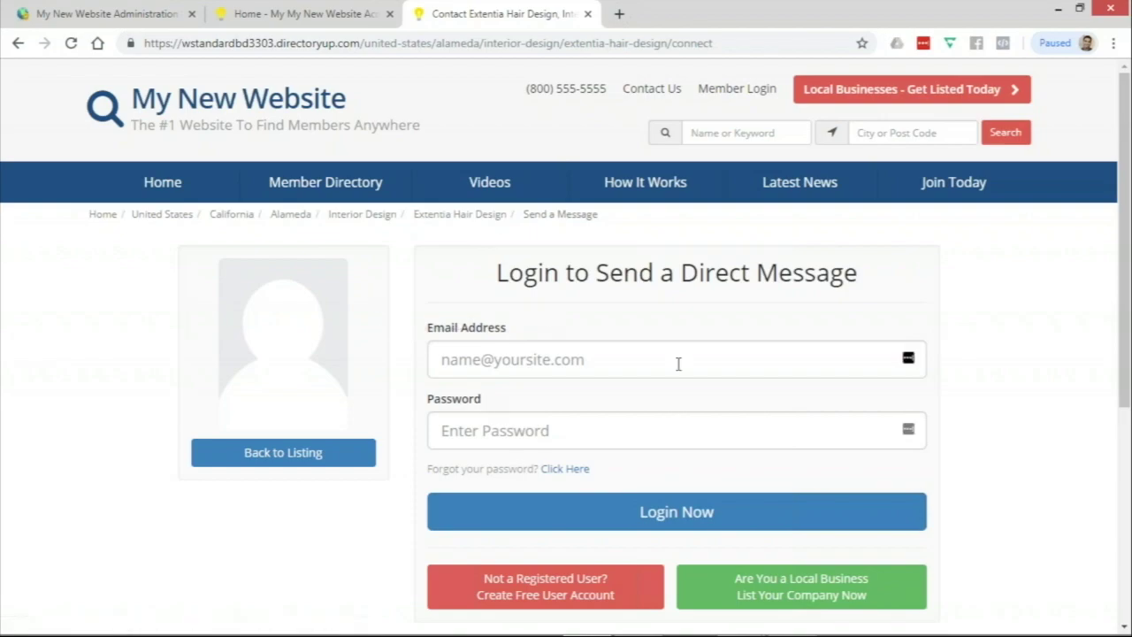
In the admin console open in Chrome, list the site's members and log in as the member Hair Design Studio
left_click(133, 15)
left_click(10, 250)
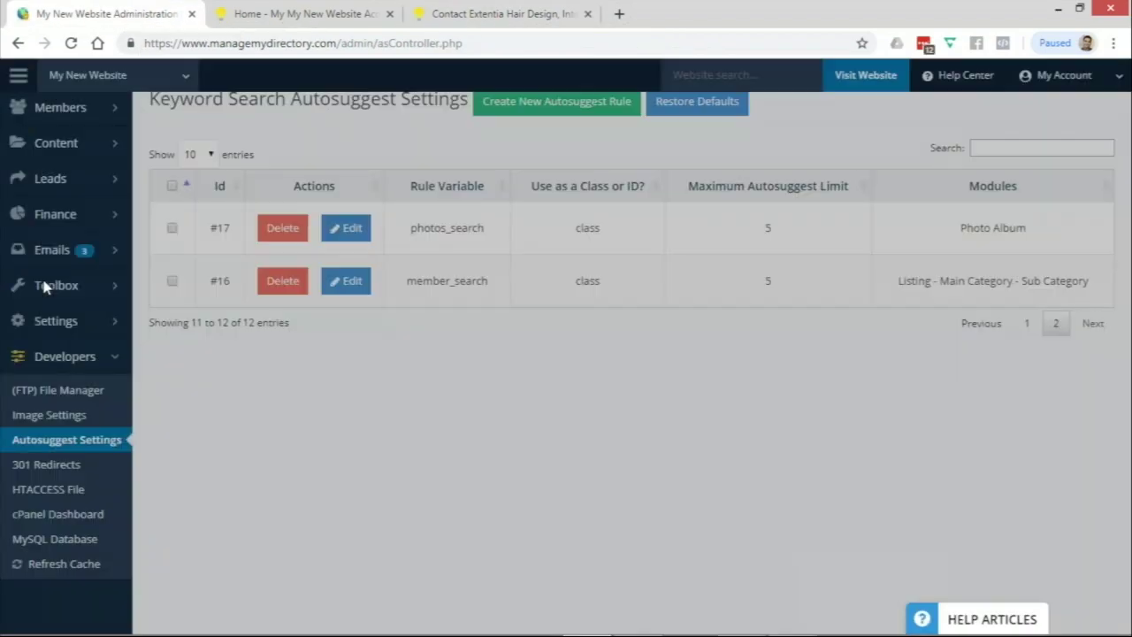
scroll(76, 190, "up", 1)
mouse_move(88, 144)
left_click(173, 143)
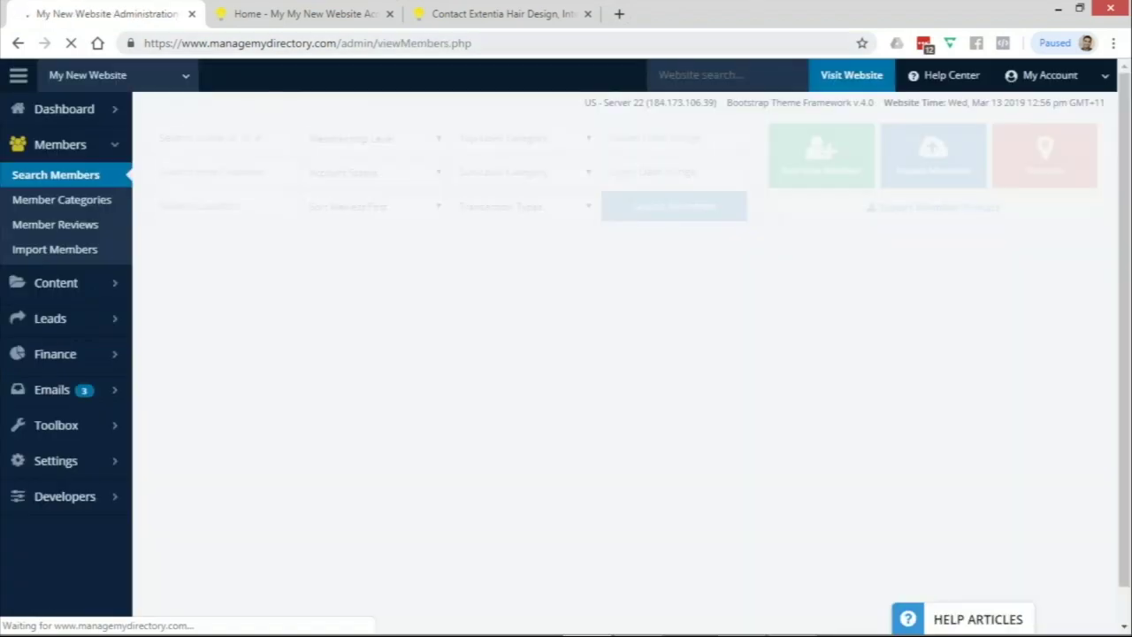
left_click(747, 376)
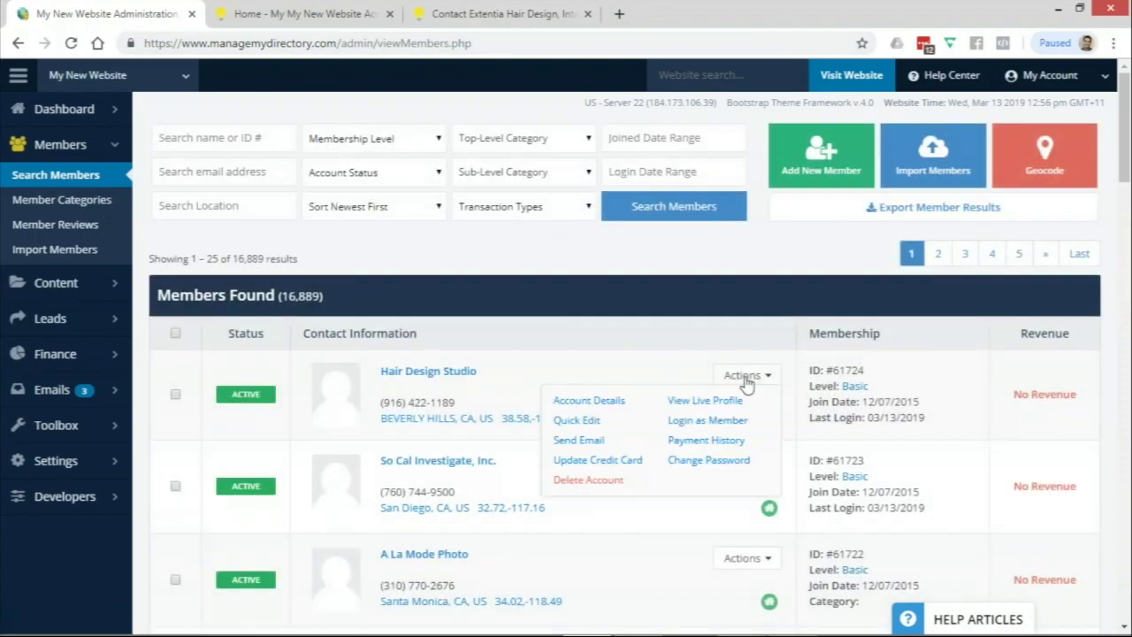
left_click(712, 421)
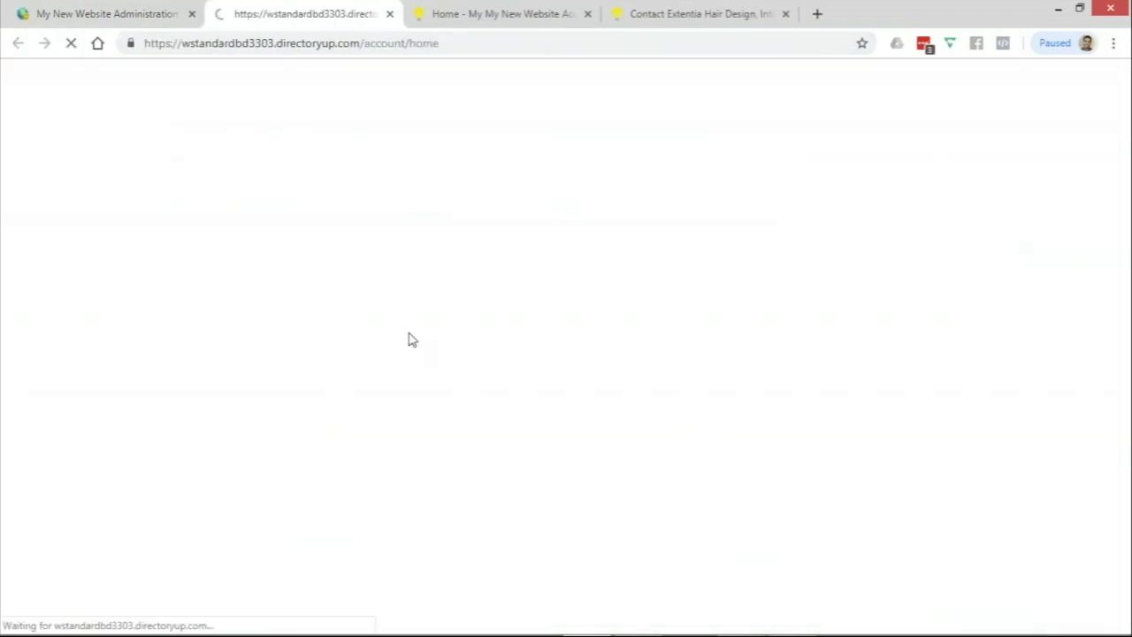
Reload the Extentia Hair Design contact page and check the account summary of the logged-in member
left_click(703, 14)
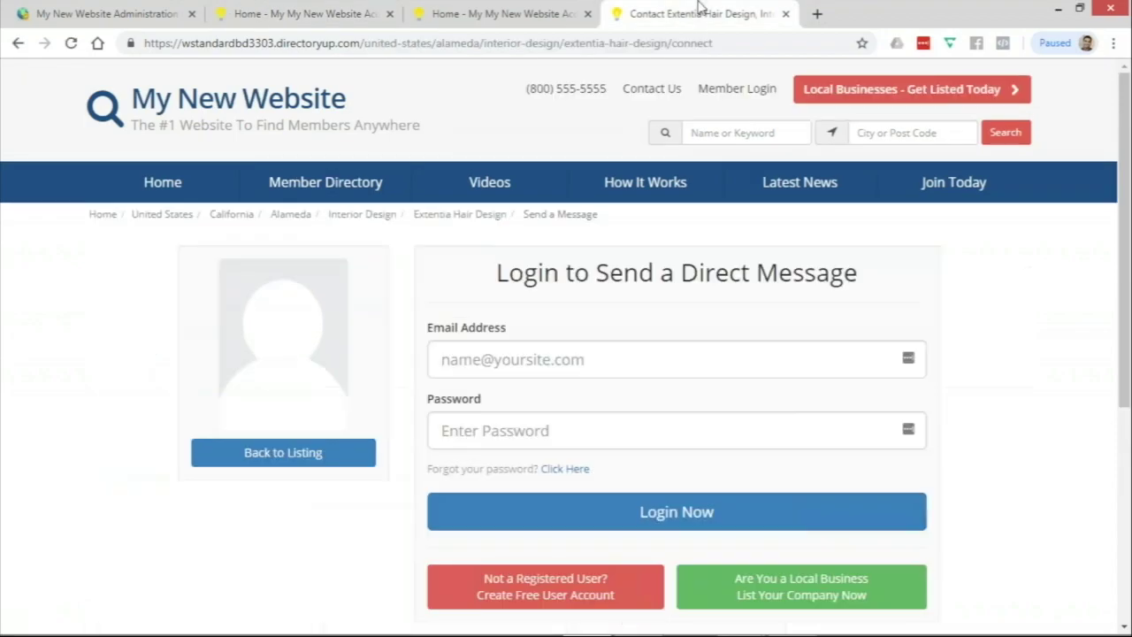
key("F5")
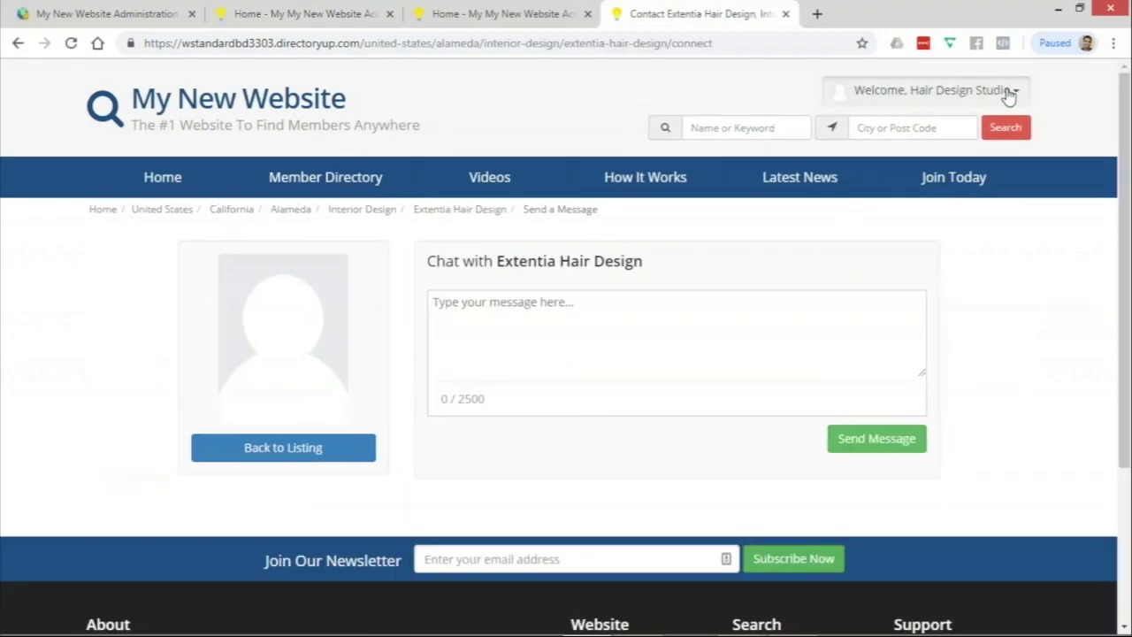
left_click(941, 96)
left_click(571, 337)
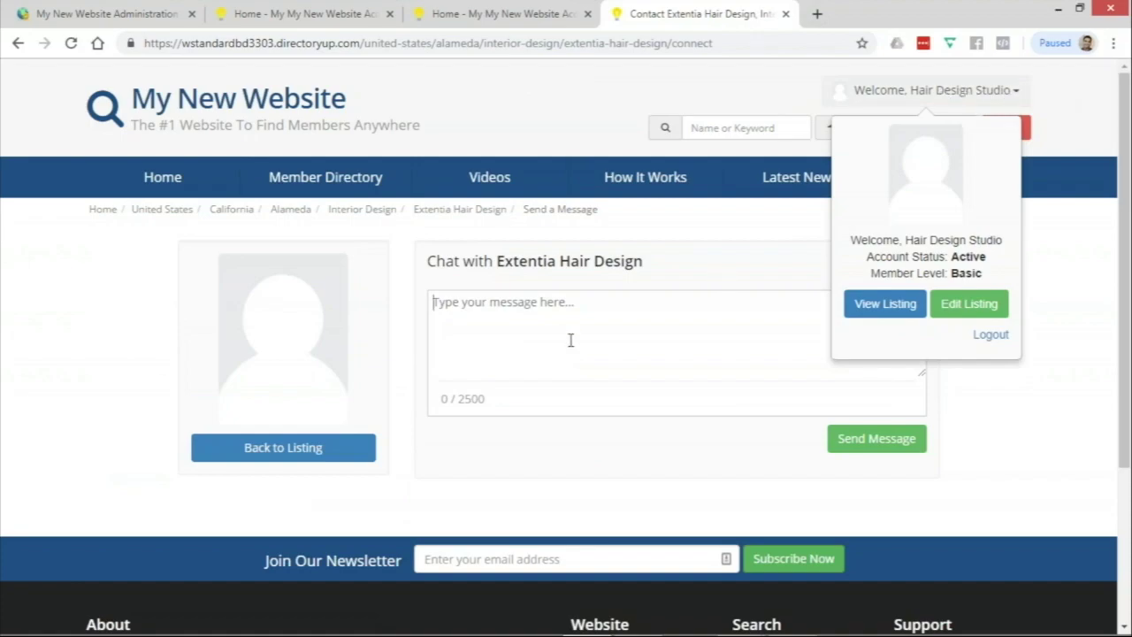
left_click(1005, 99)
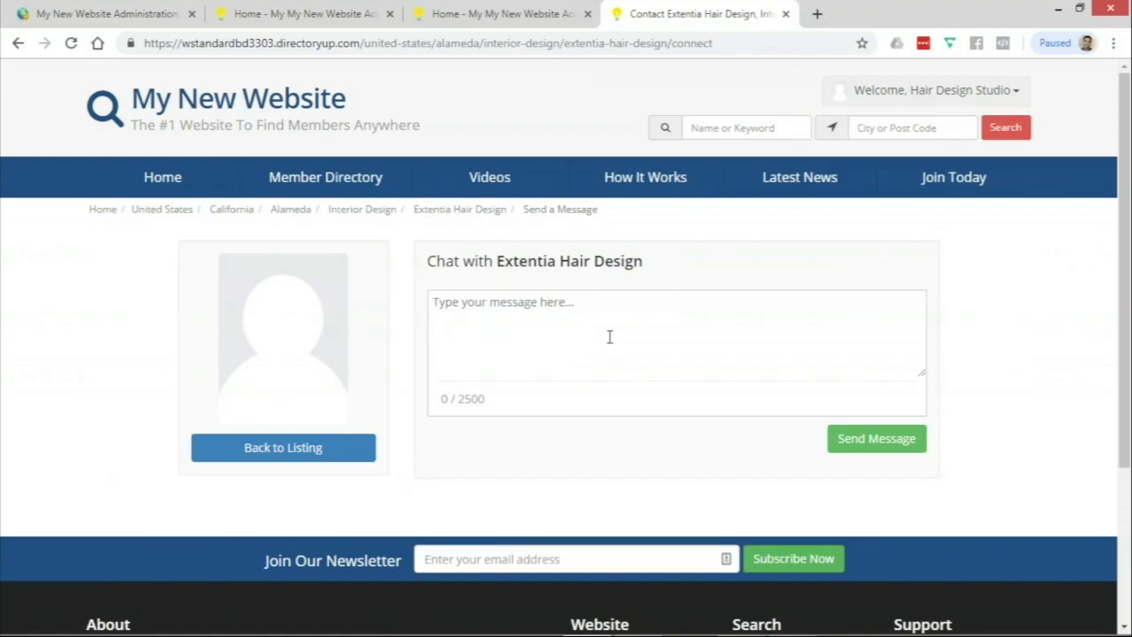
Send Extentia Hair Design the chat message "Hi There- I need a haircut." and view the resulting conversation
type("Hi There- ")
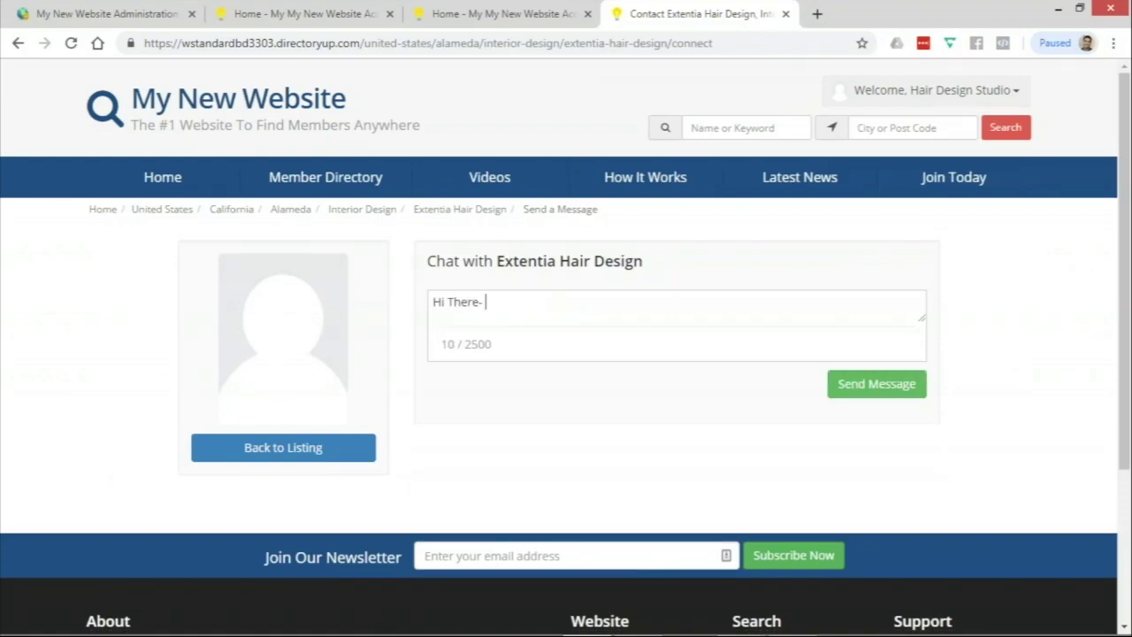
type("I need a haircut.")
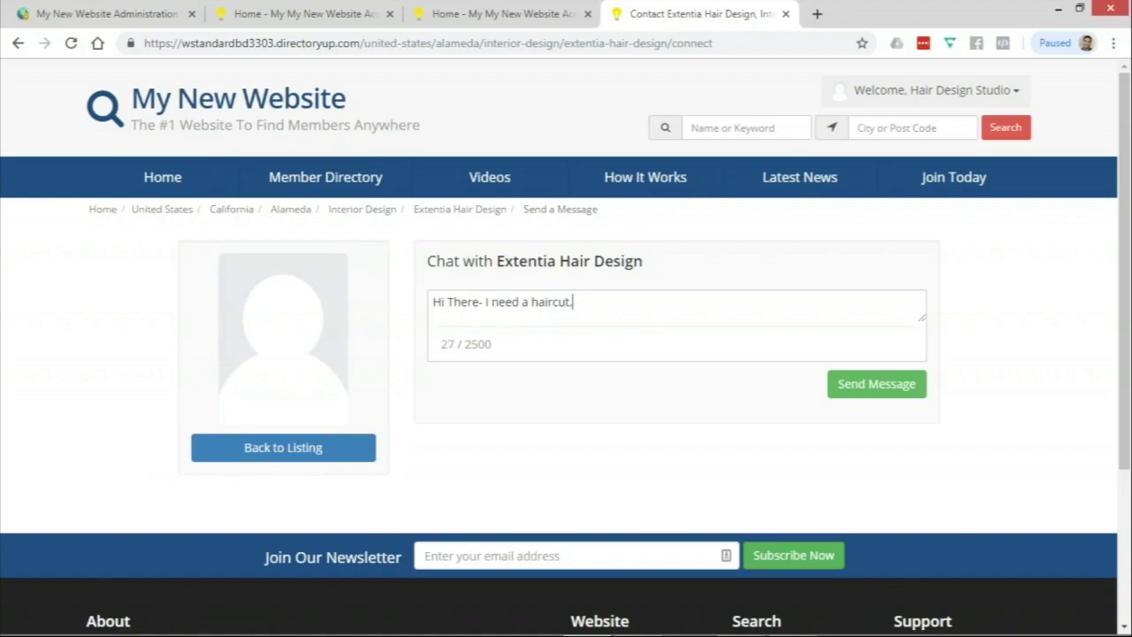
left_click(884, 395)
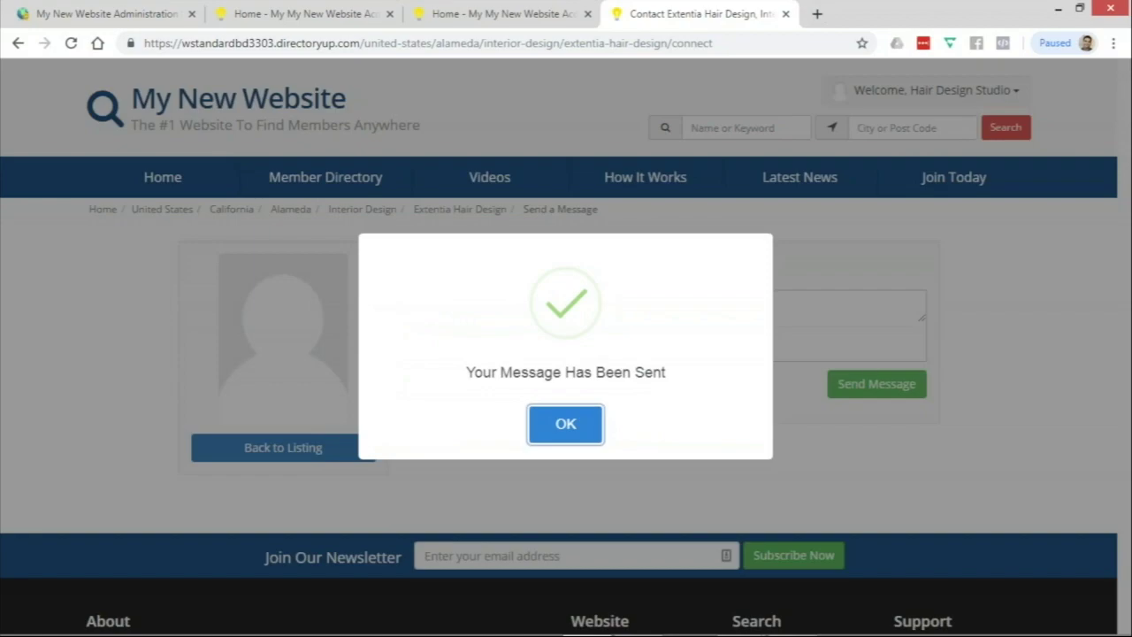
left_click(565, 426)
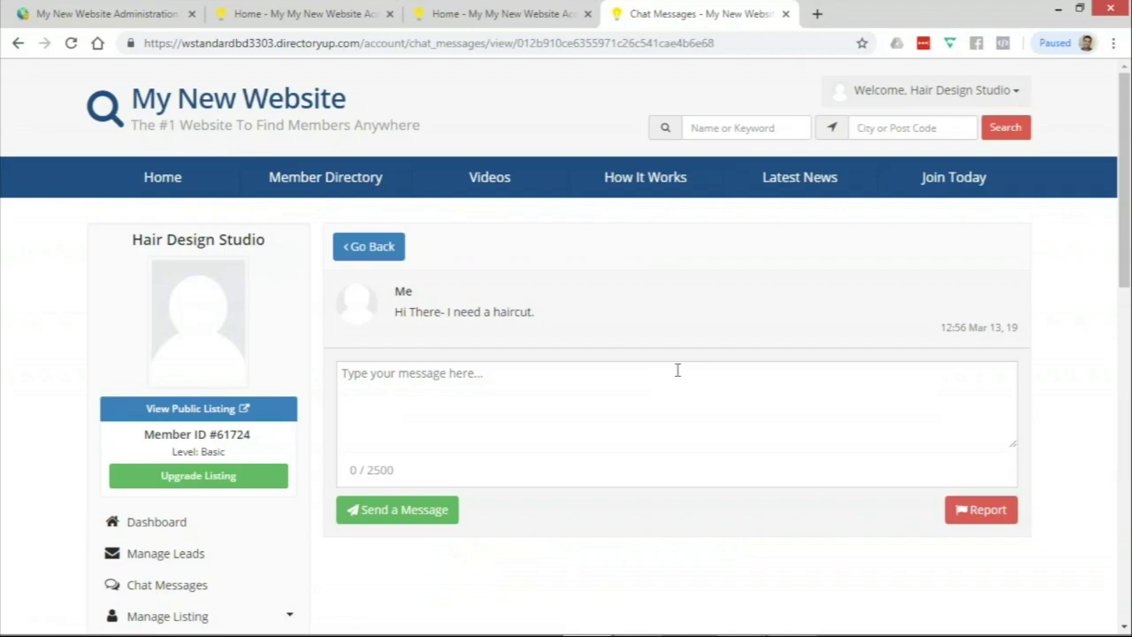
scroll(531, 361, "down", 2)
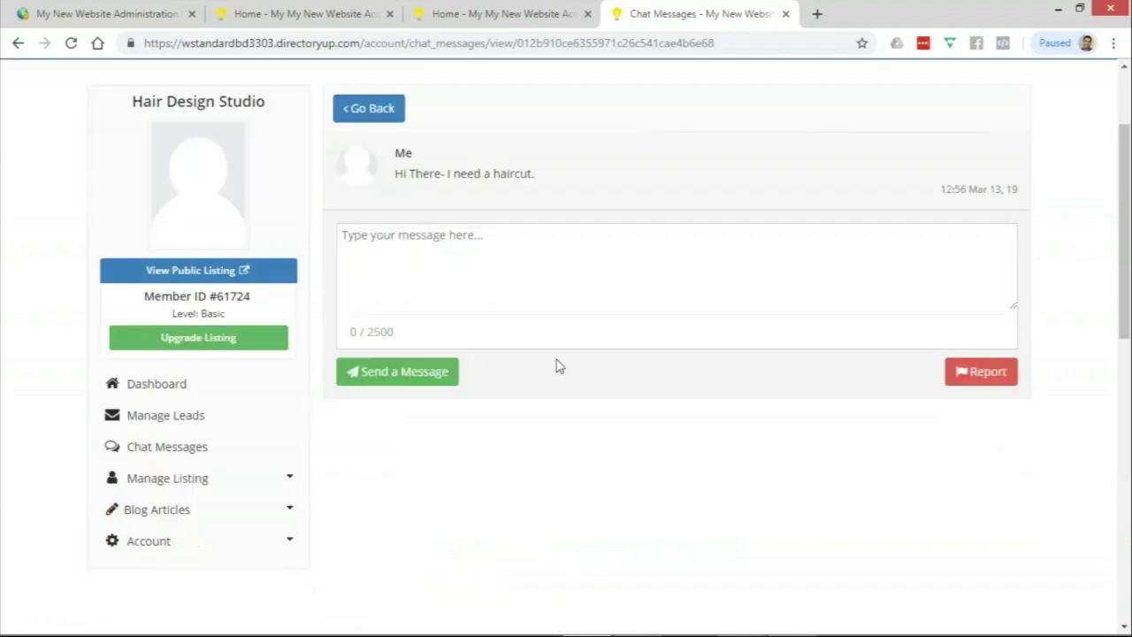
scroll(589, 338, "up", 2)
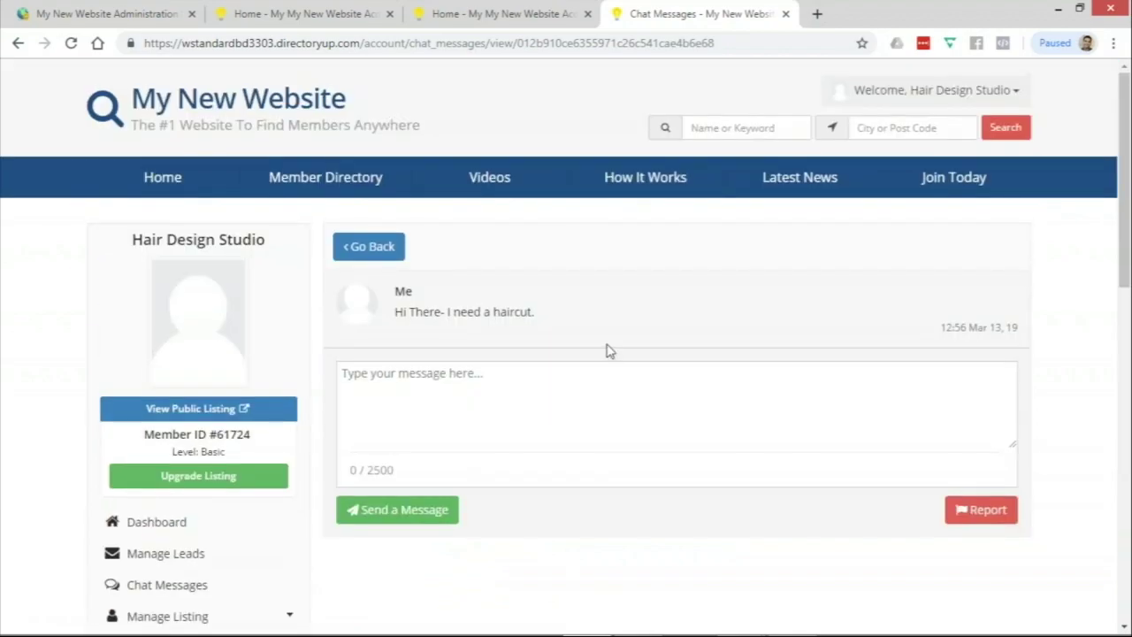
Switch to Gmail in Firefox, refresh the search for the site's emails, and read the chat-started notification
key("alt+Tab")
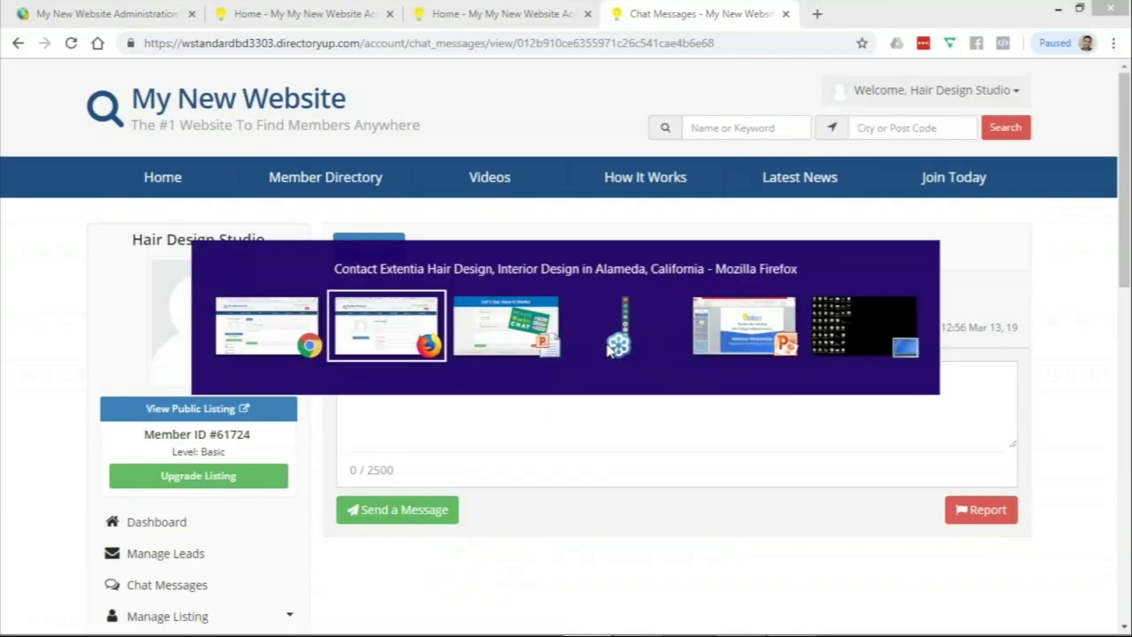
left_click(123, 370)
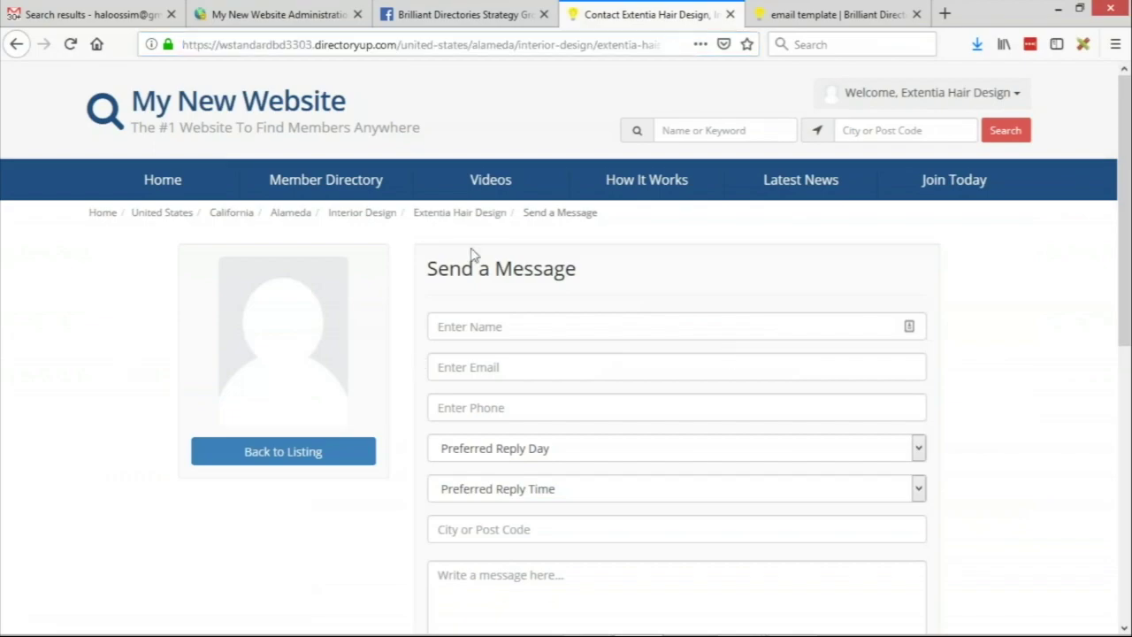
left_click(88, 14)
left_click(664, 88)
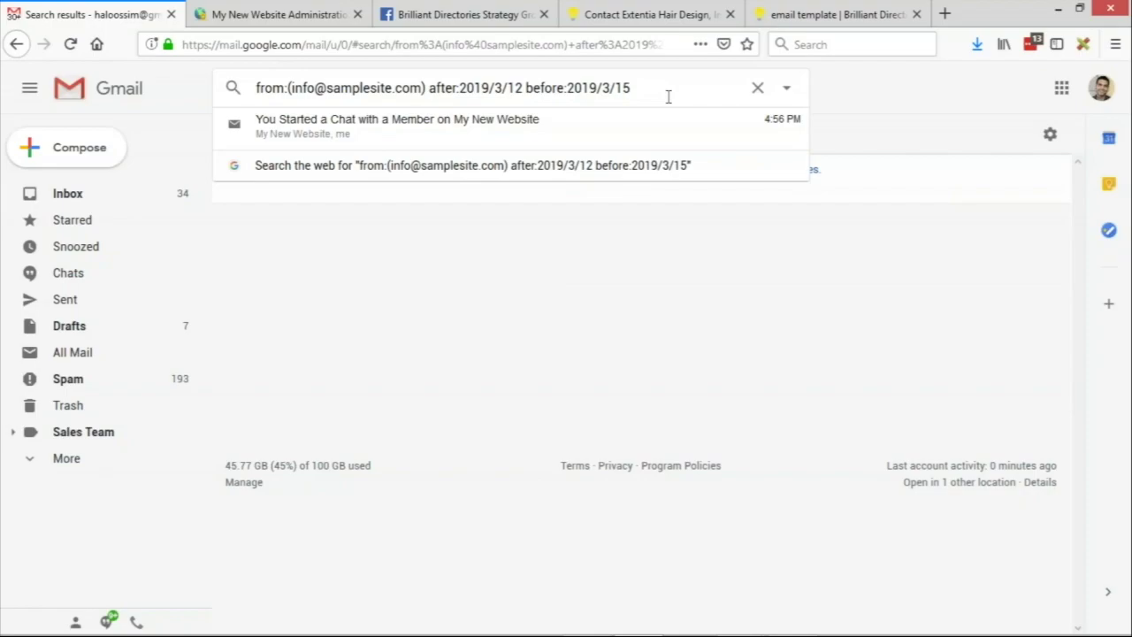
left_click(673, 111)
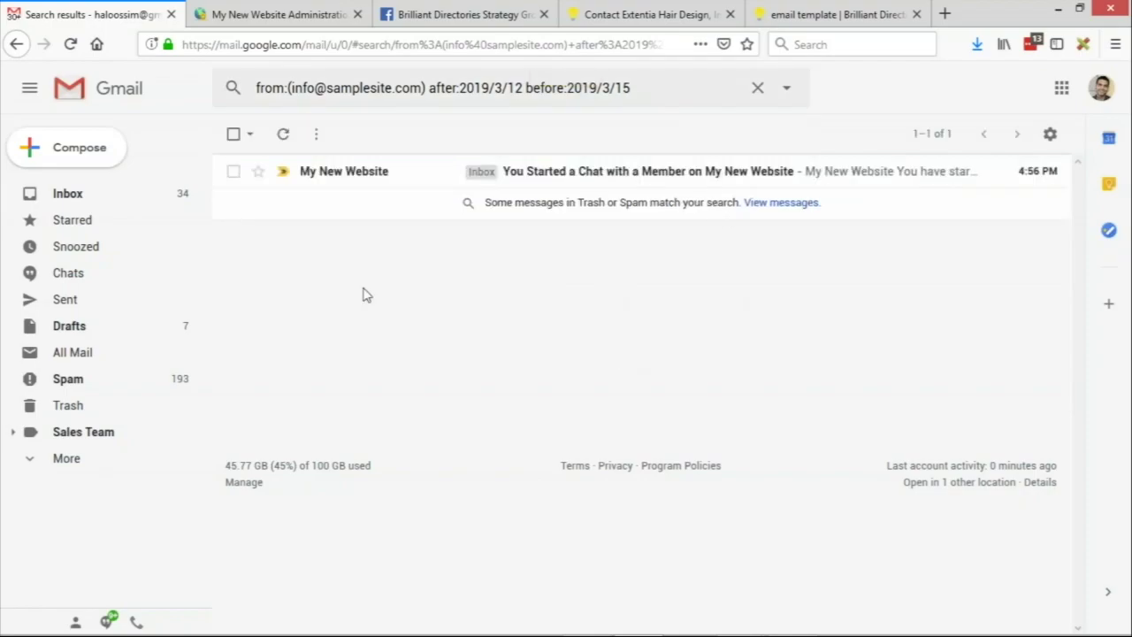
left_click(556, 175)
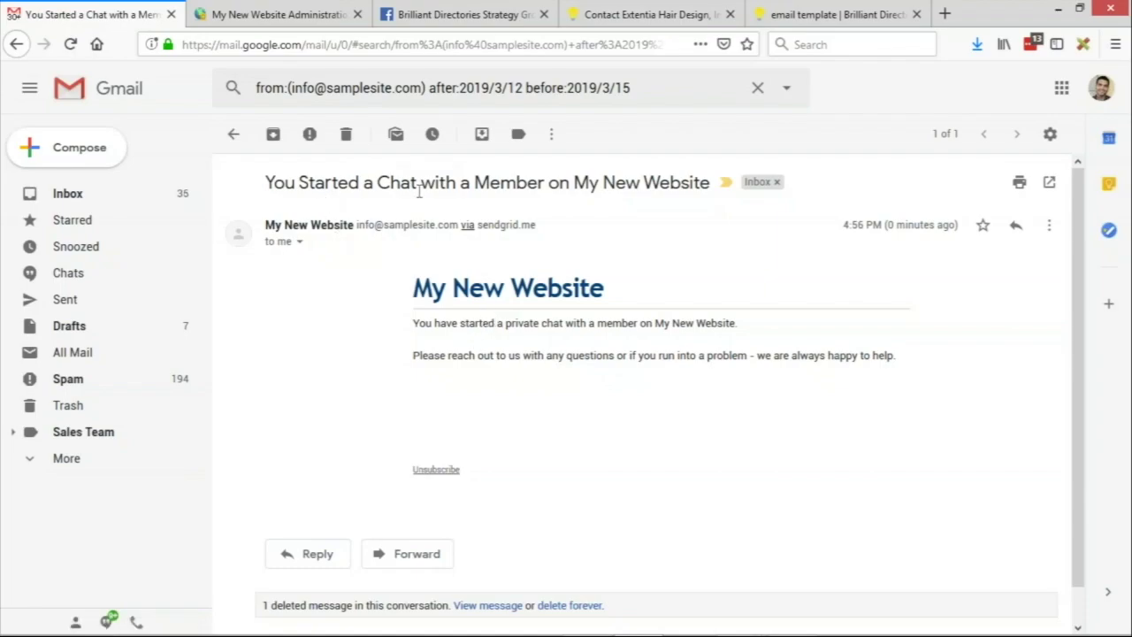
left_click_drag(418, 184, 503, 183)
left_click(548, 181)
Go to Extentia Hair Design's member dashboard and open the haircut conversation from Hair Design Studio in its chat messages
left_click(619, 13)
left_click(946, 96)
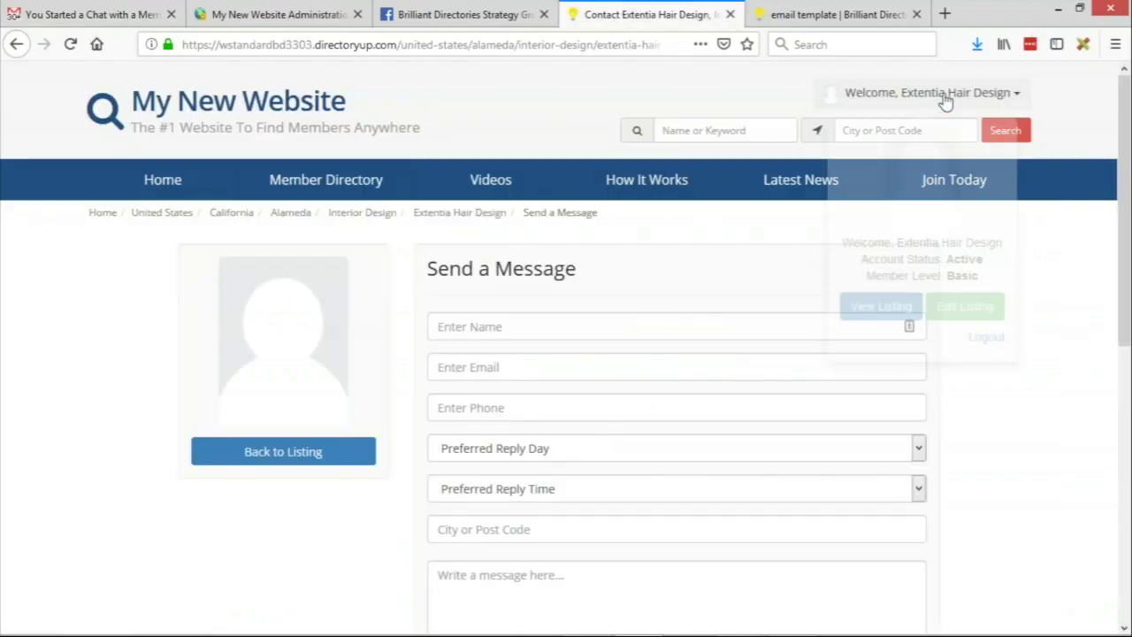
left_click(969, 309)
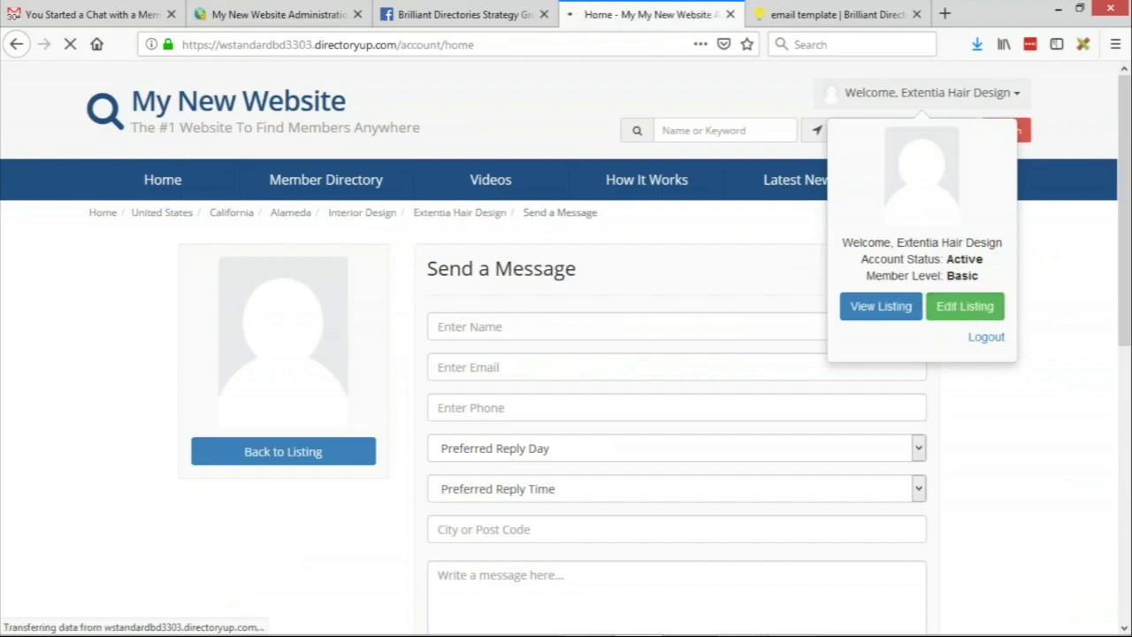
scroll(334, 254, "down", 2)
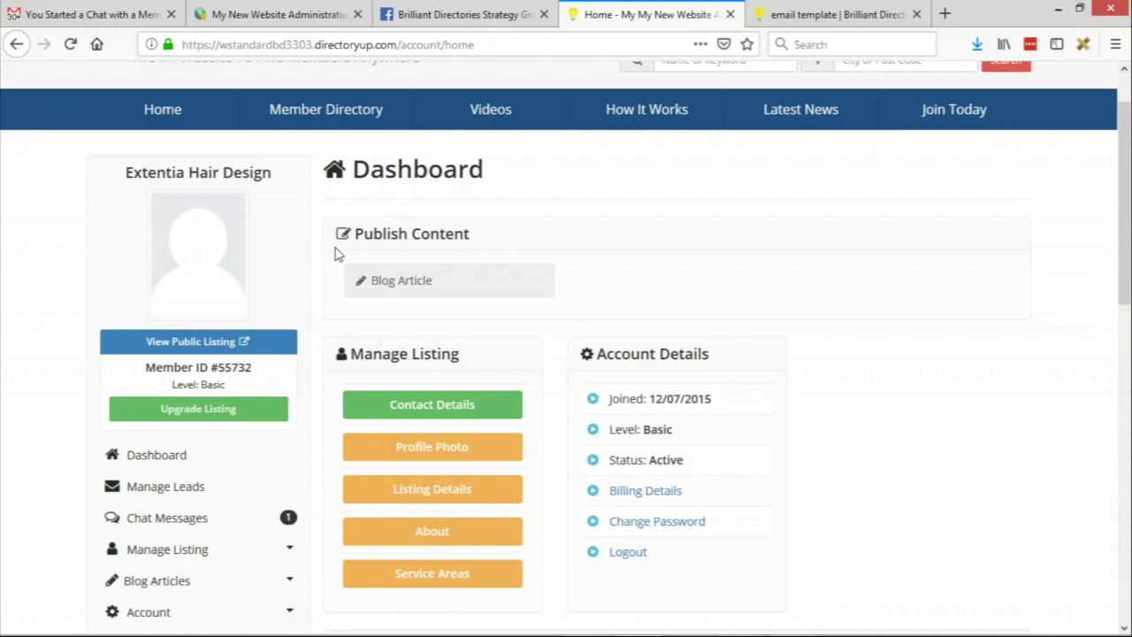
scroll(317, 256, "down", 4)
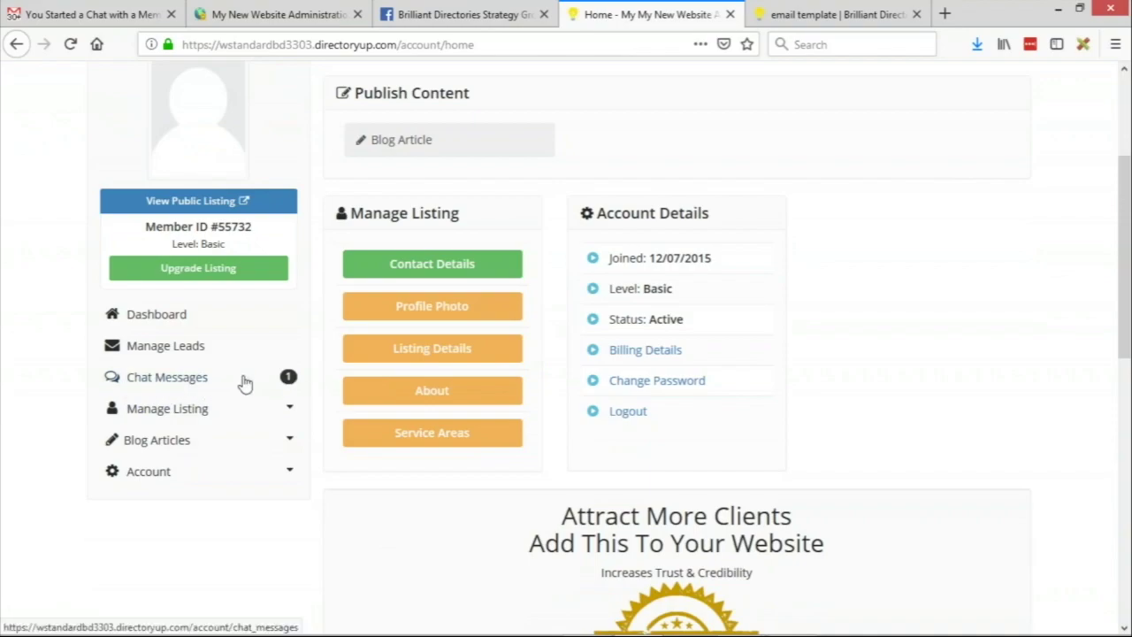
left_click(202, 388)
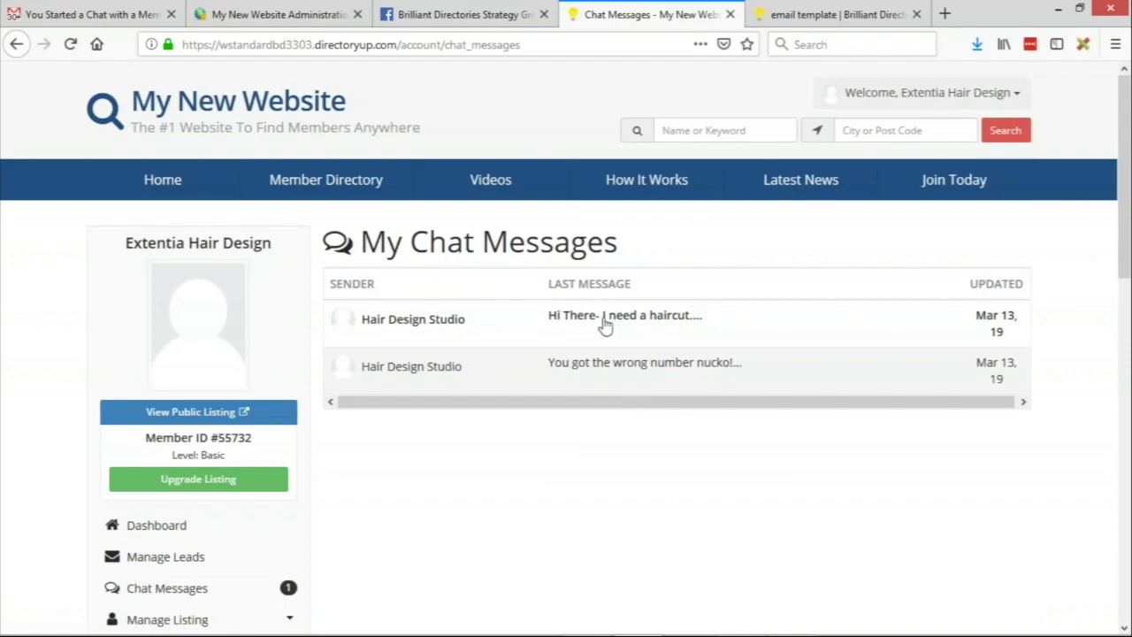
left_click(604, 325)
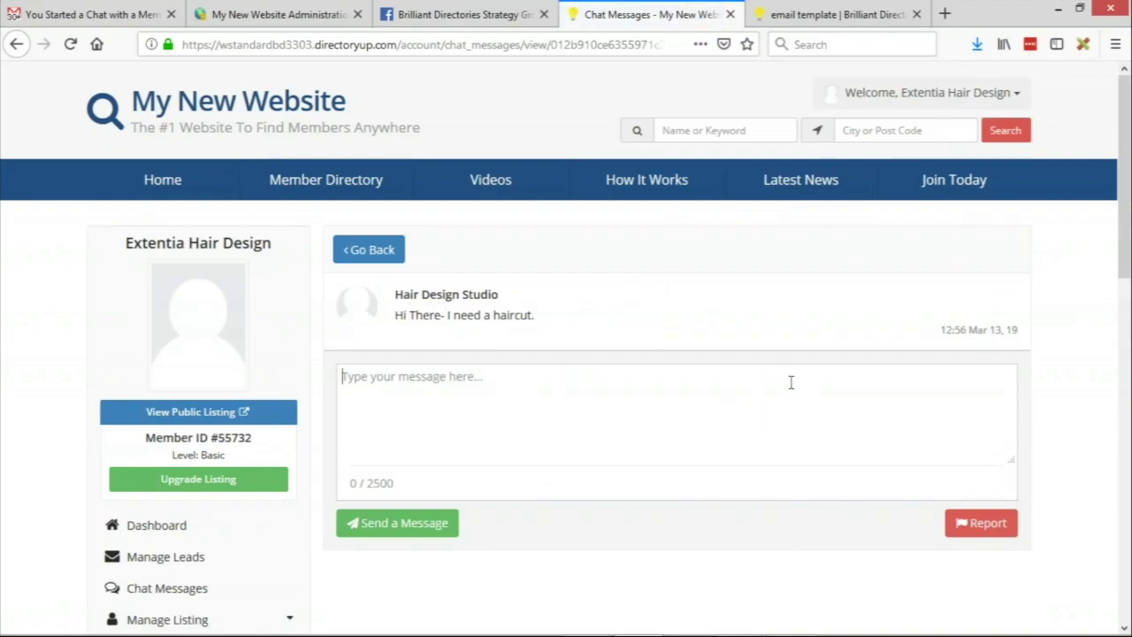
Reply to Hair Design Studio's chat with "I'll be happy to help you." and dismiss the confirmation
type("I'll be happy")
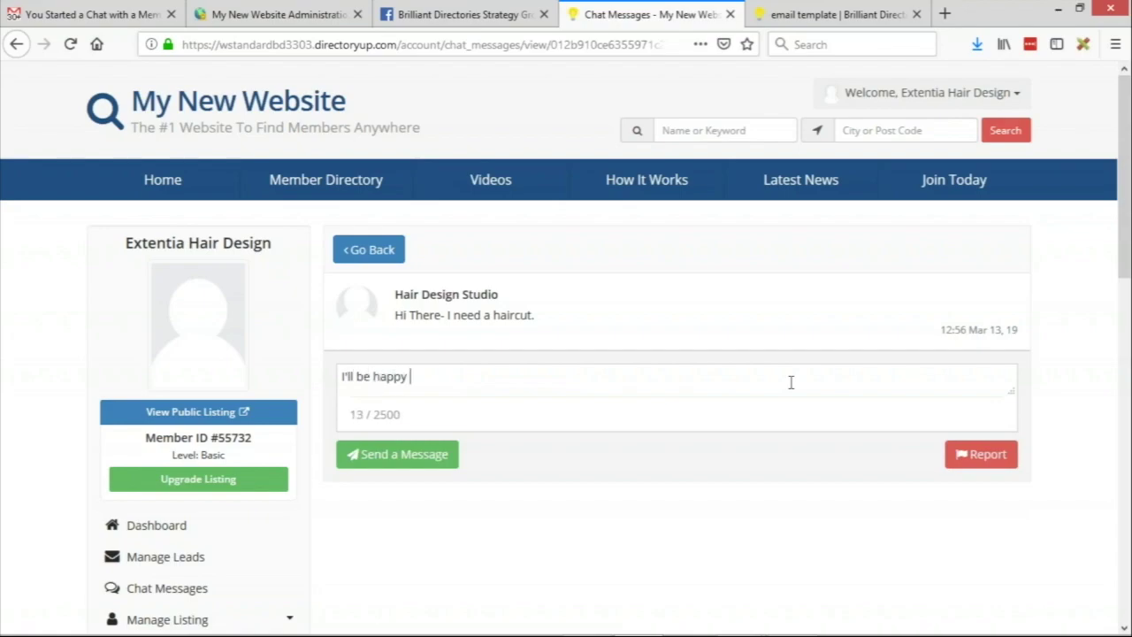
type(" t ohel")
key("BackSpace")
key("BackSpace")
key("BackSpace")
type("o help you.")
left_click(409, 456)
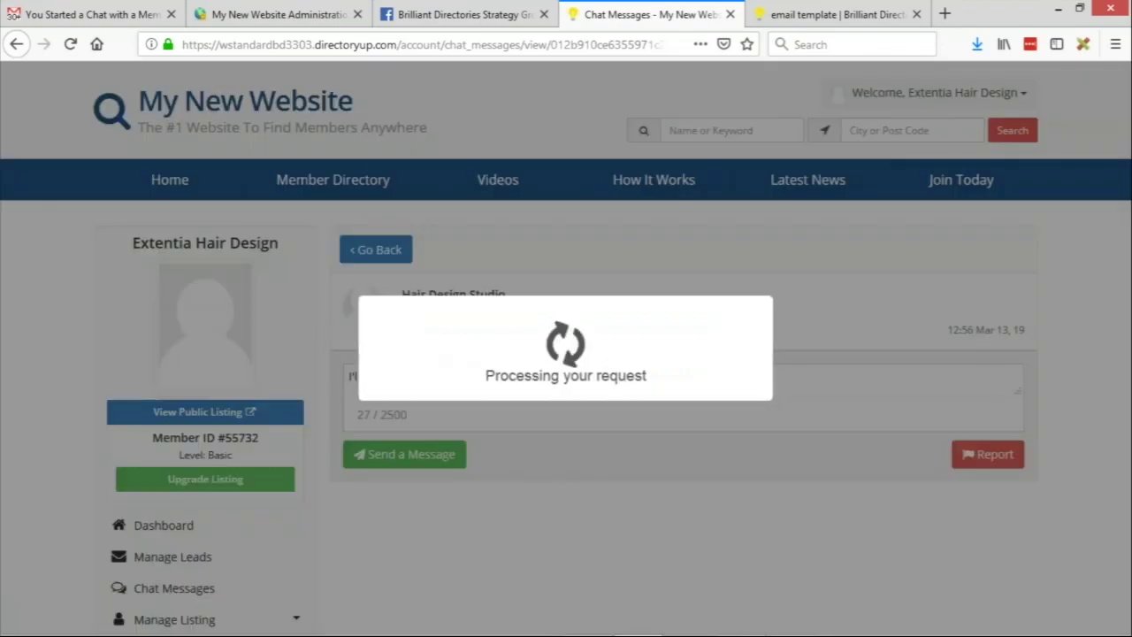
left_click(571, 429)
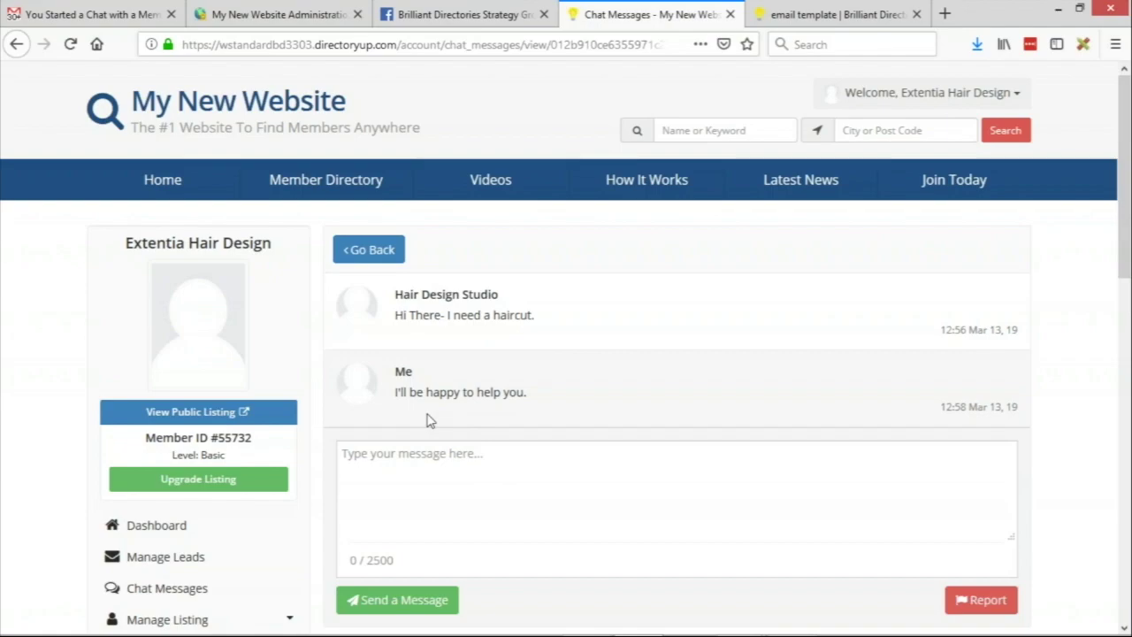
Switch to Hair Design Studio's chat in Chrome and refresh the conversation to read Extentia Hair Design's reply
key("alt+Tab")
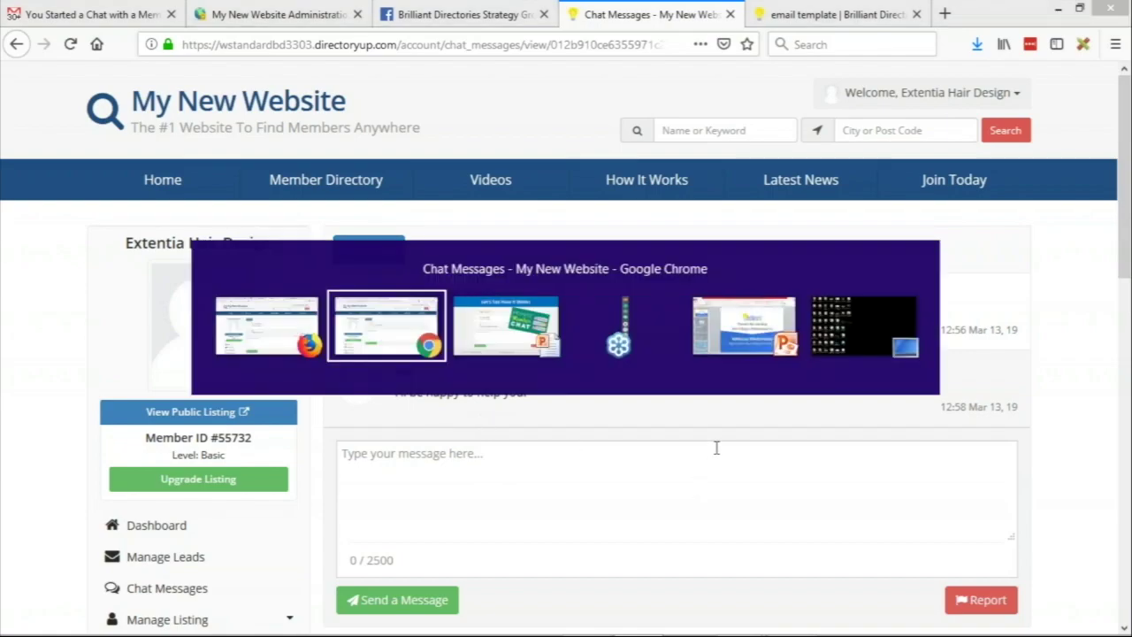
scroll(531, 442, "down", 2)
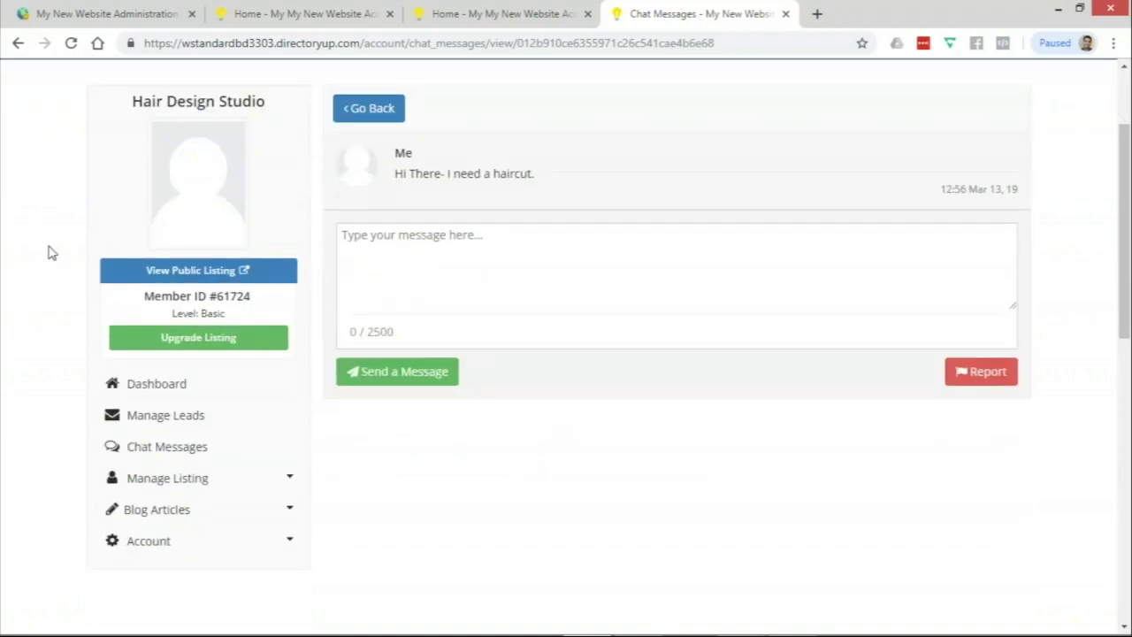
scroll(48, 252, "up", 2)
left_click(69, 45)
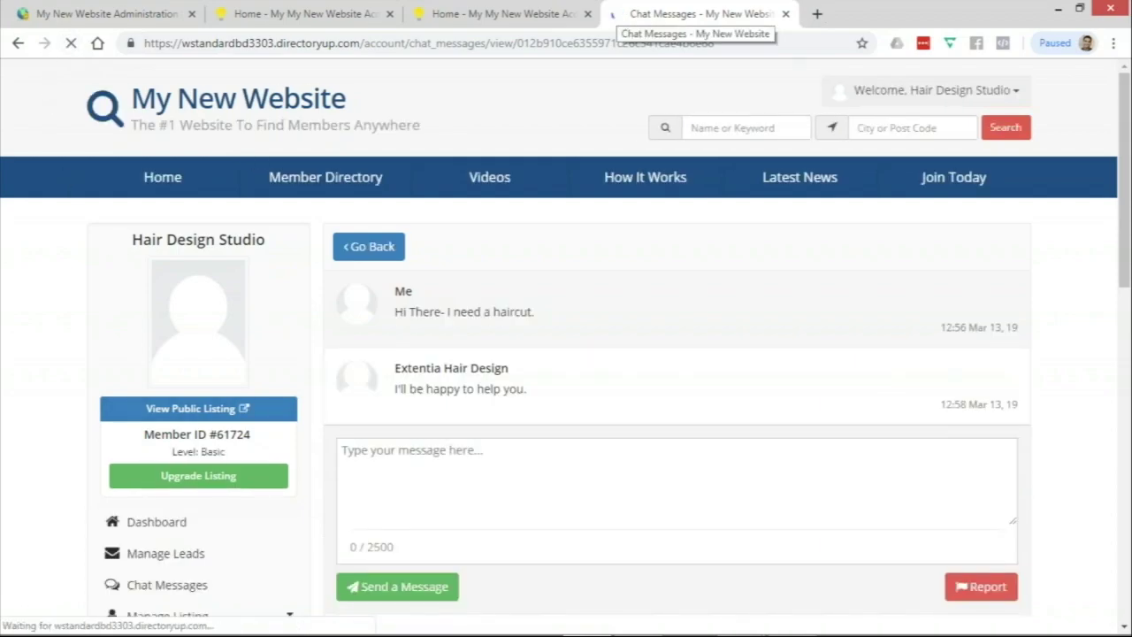
Reply to Extentia Hair Design with "Do you time on Tuesday?", correcting the spelling of Tuesday, and dismiss the confirmation
triple_click(398, 371)
left_click(481, 481)
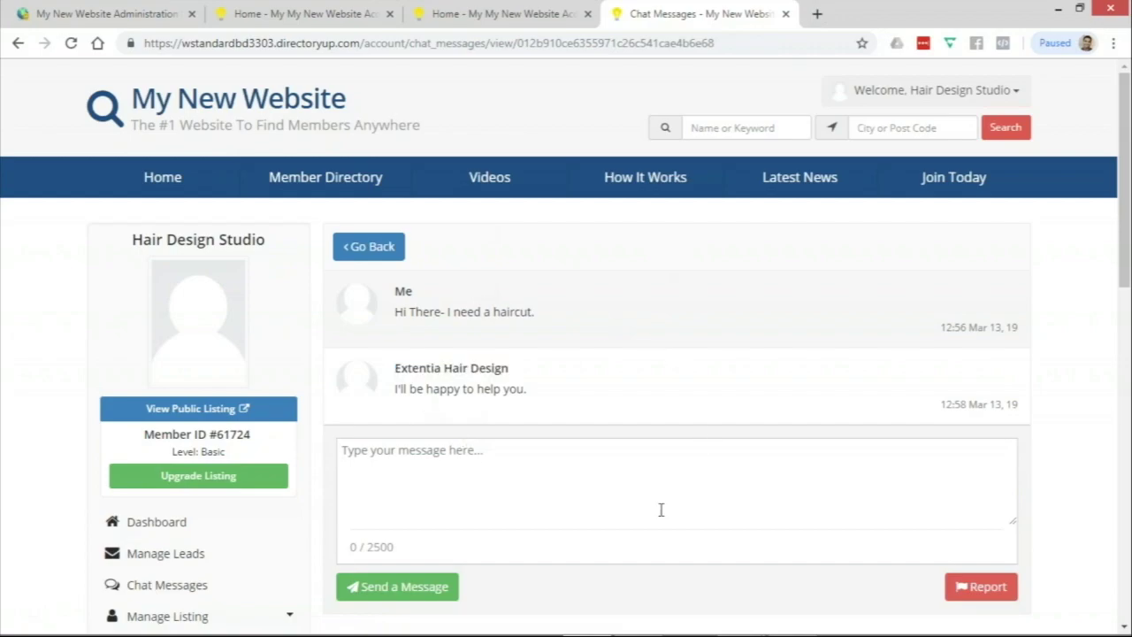
type("Do you time on tuesday?")
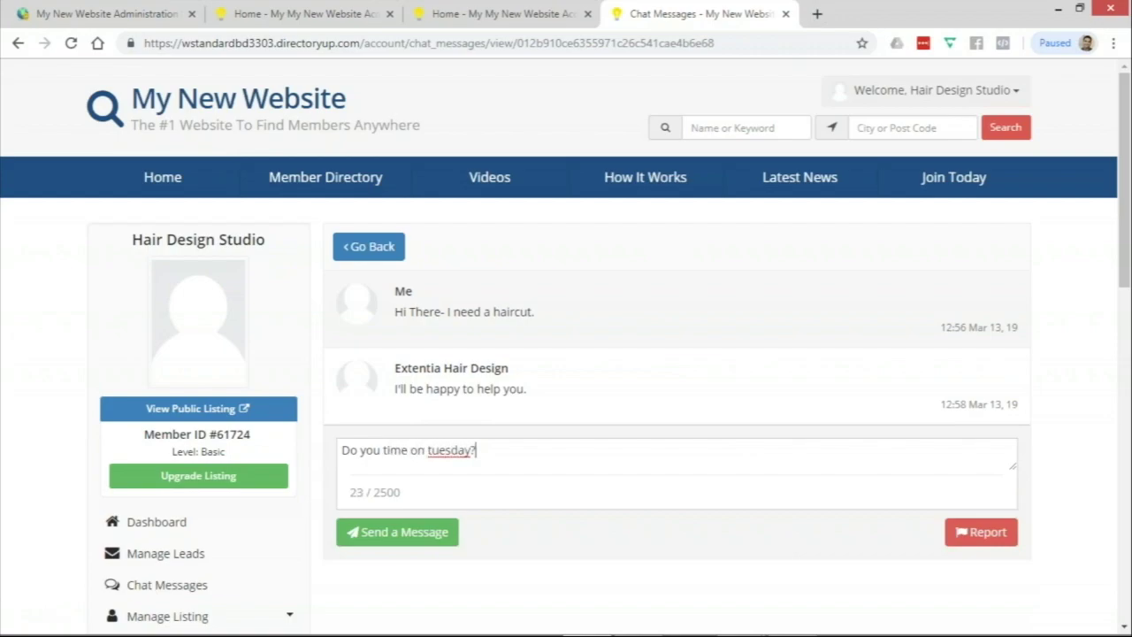
right_click(451, 450)
left_click(456, 249)
left_click(431, 535)
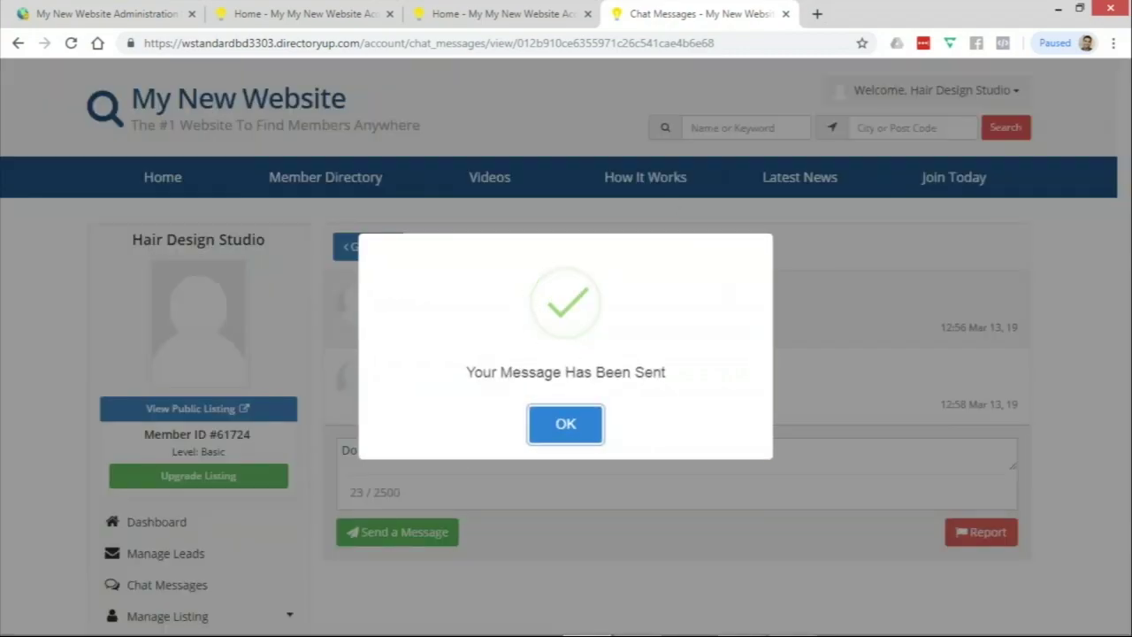
left_click(582, 429)
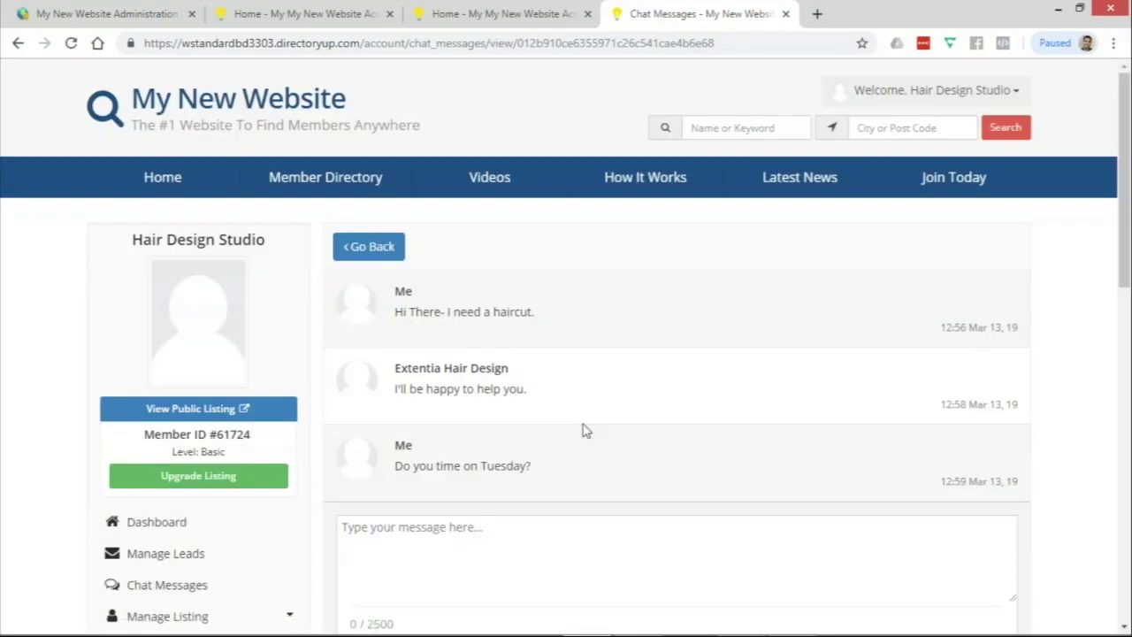
Switch to Gmail in Firefox, refresh the search results, and read the notification that someone replied to the chat message
key("alt+Tab")
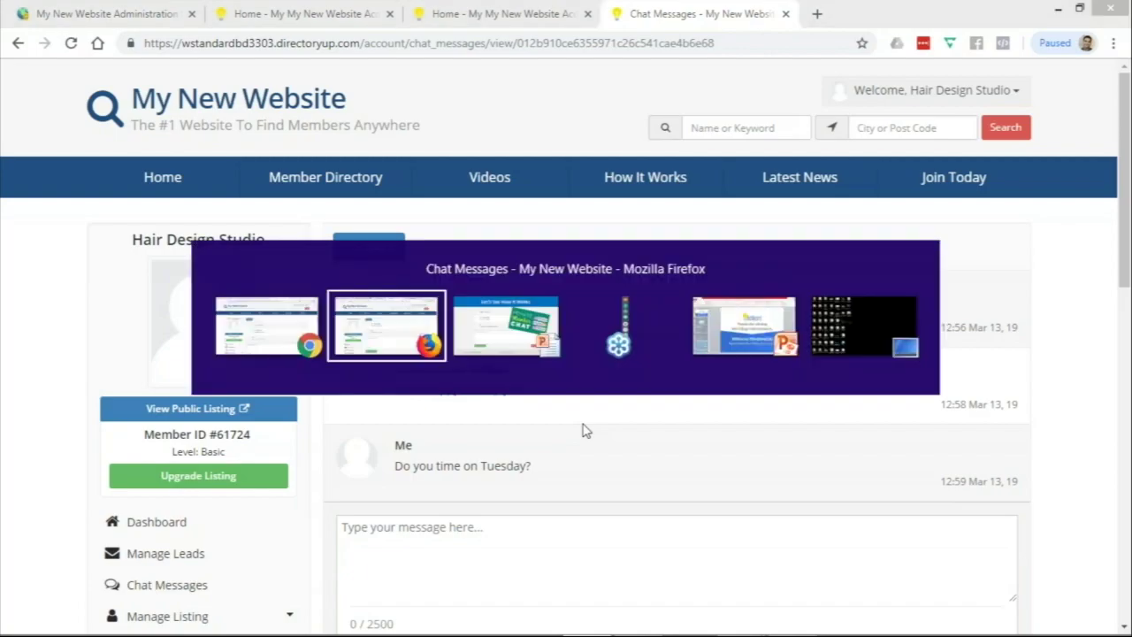
key("ctrl+1")
left_click(664, 91)
left_click(802, 518)
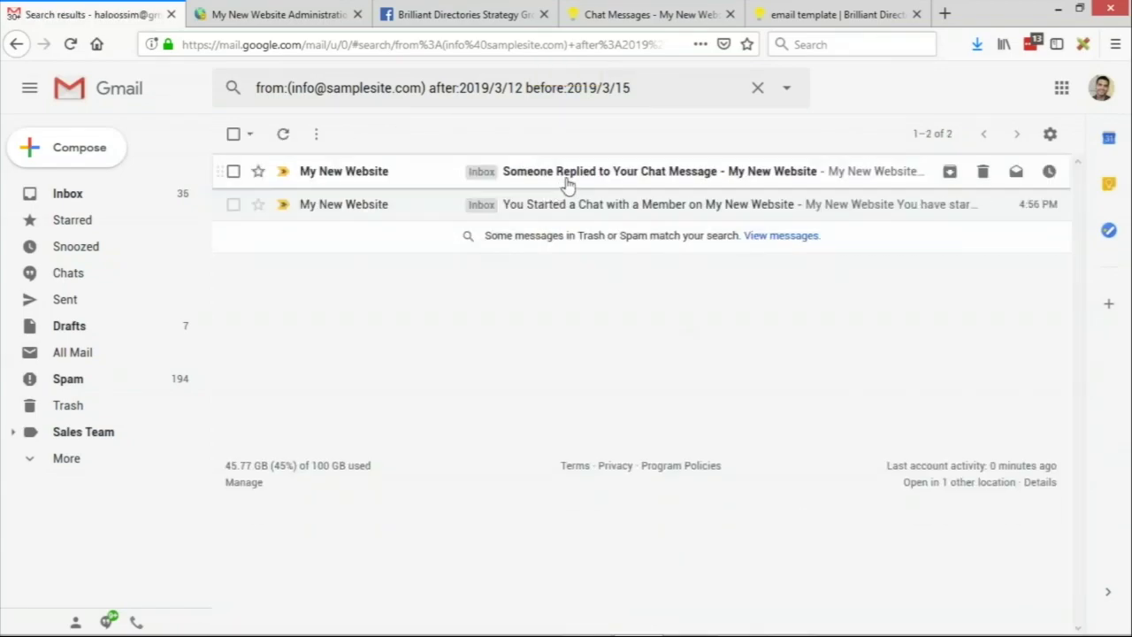
left_click(674, 181)
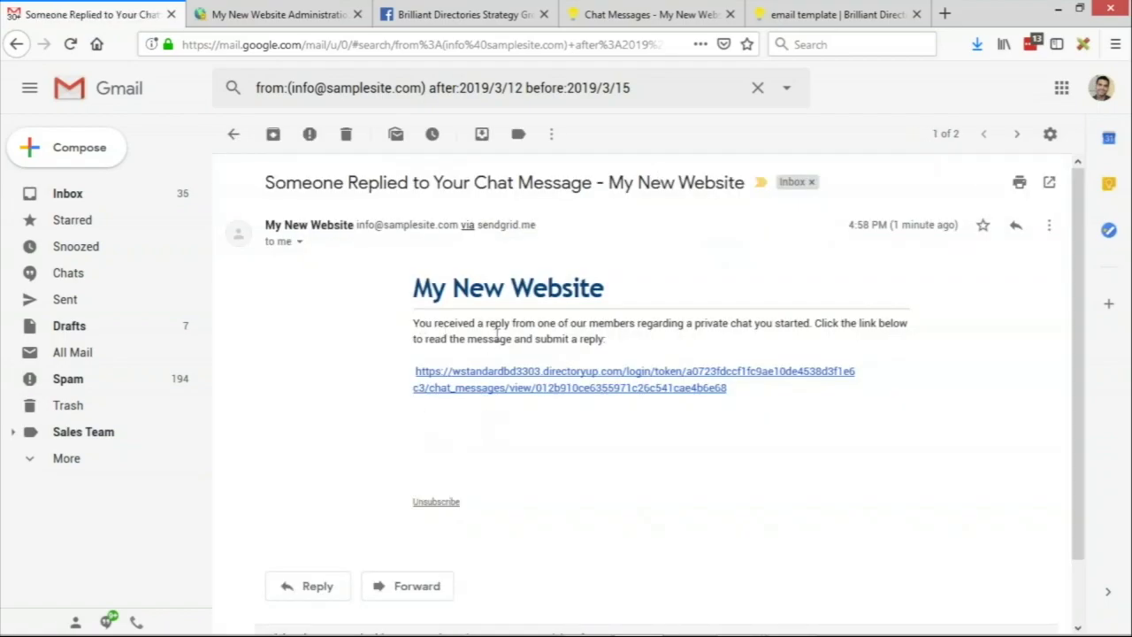
left_click_drag(652, 323, 719, 324)
left_click(821, 318)
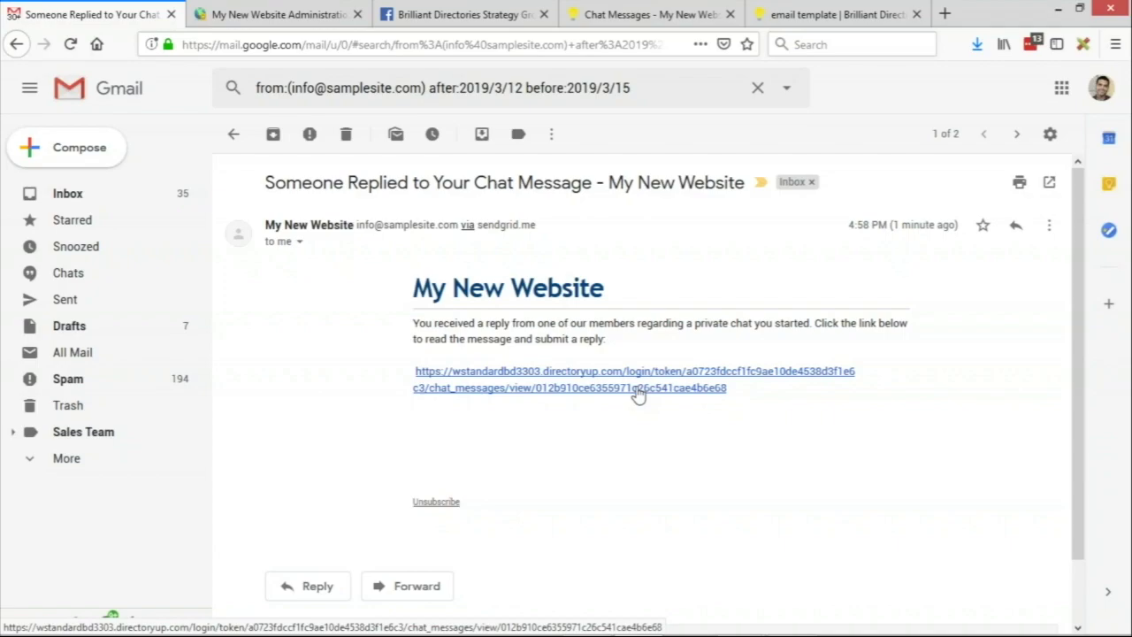
Return to Extentia Hair Design's chat page in Firefox and refresh the conversation with Hair Design Studio
key("alt+Tab")
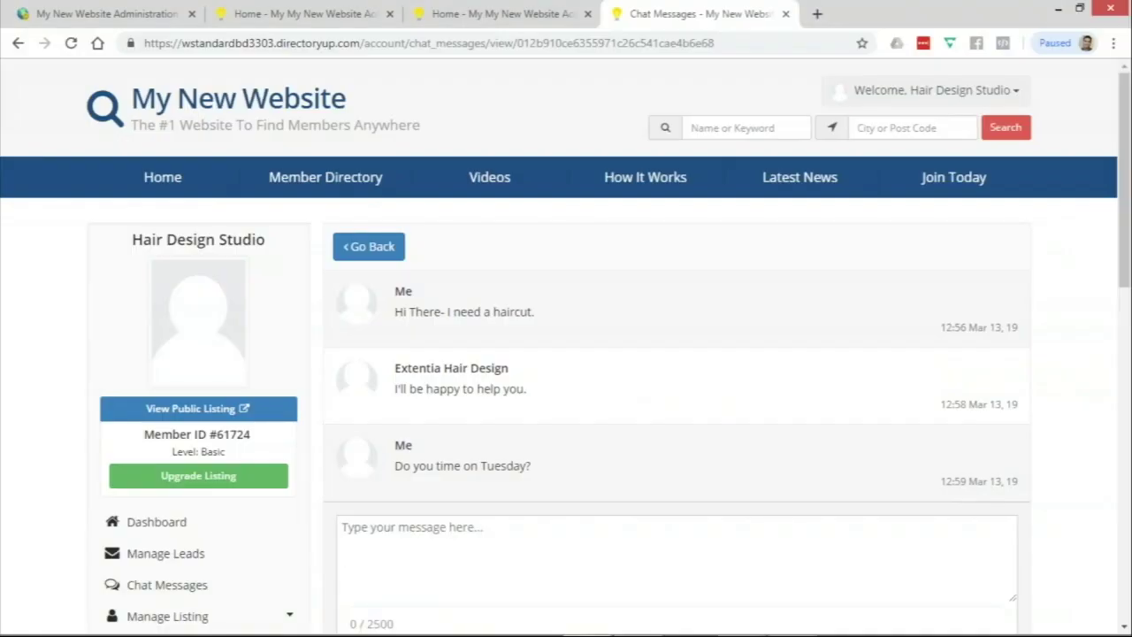
key("alt+Tab")
left_click(638, 13)
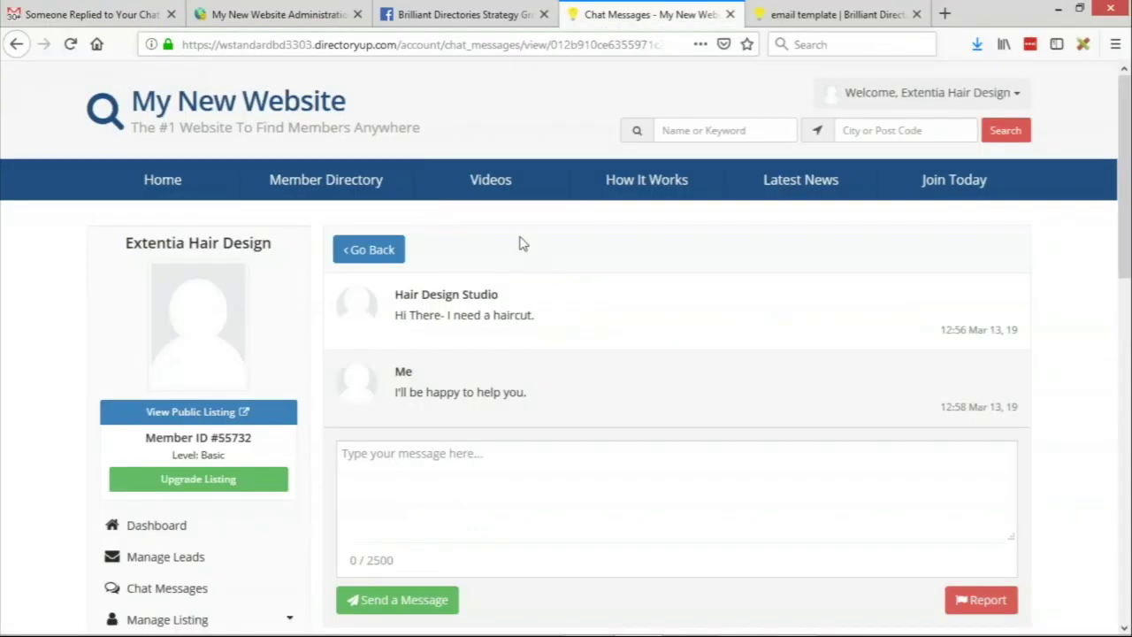
scroll(554, 487, "down", 2)
left_click(534, 425)
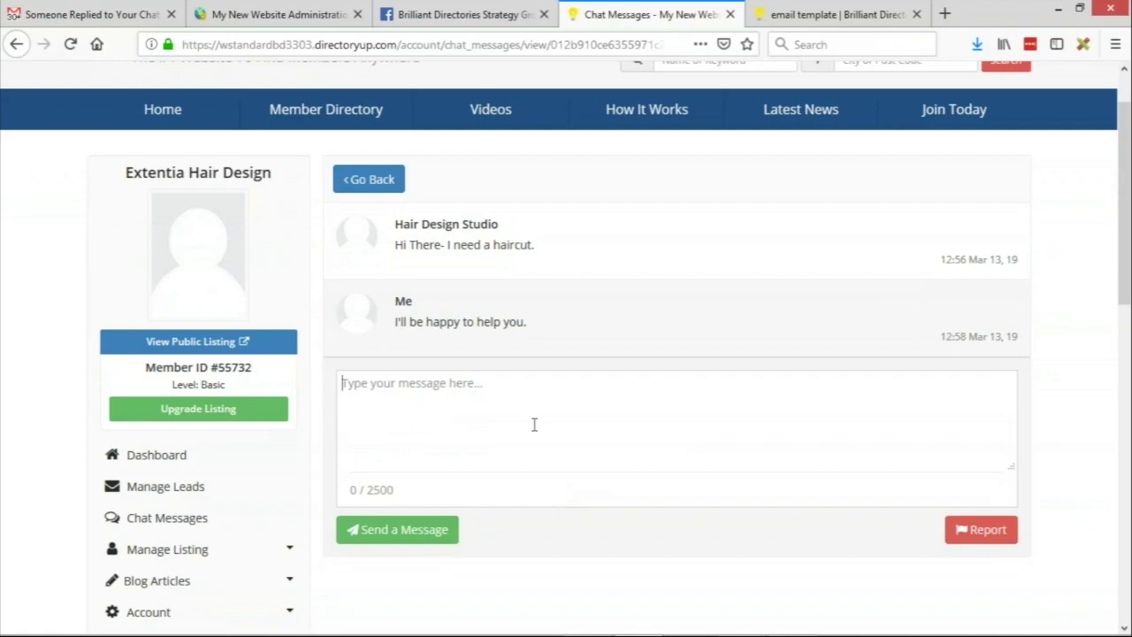
key("F5")
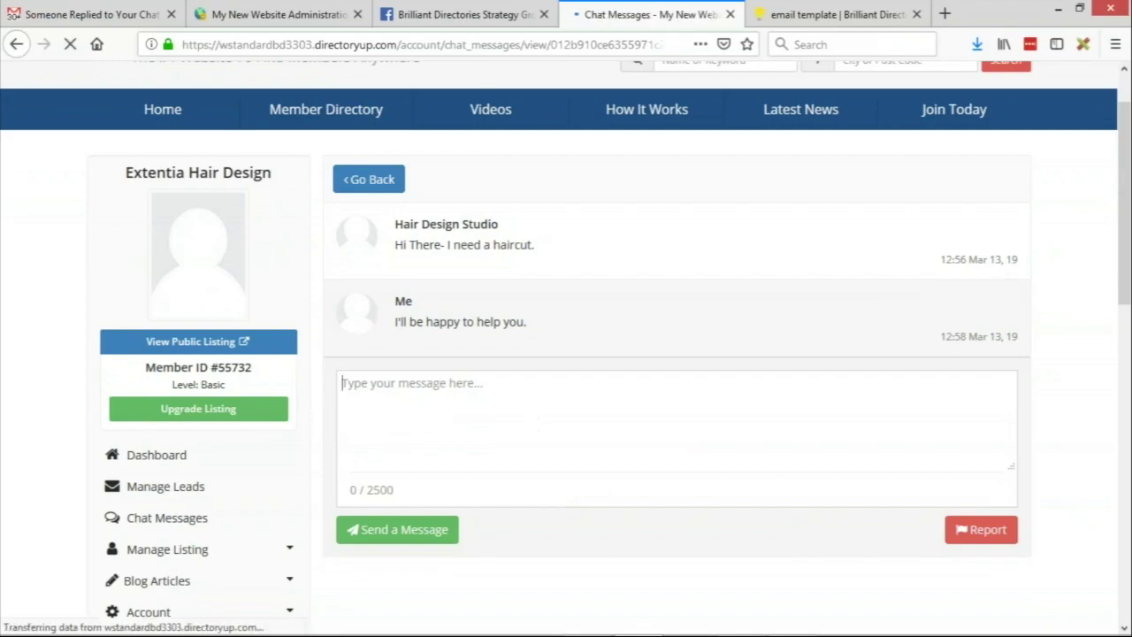
Reply to Hair Design Studio with "Yes - come on in at 2pm!"
left_click(510, 482)
type("Yes - ")
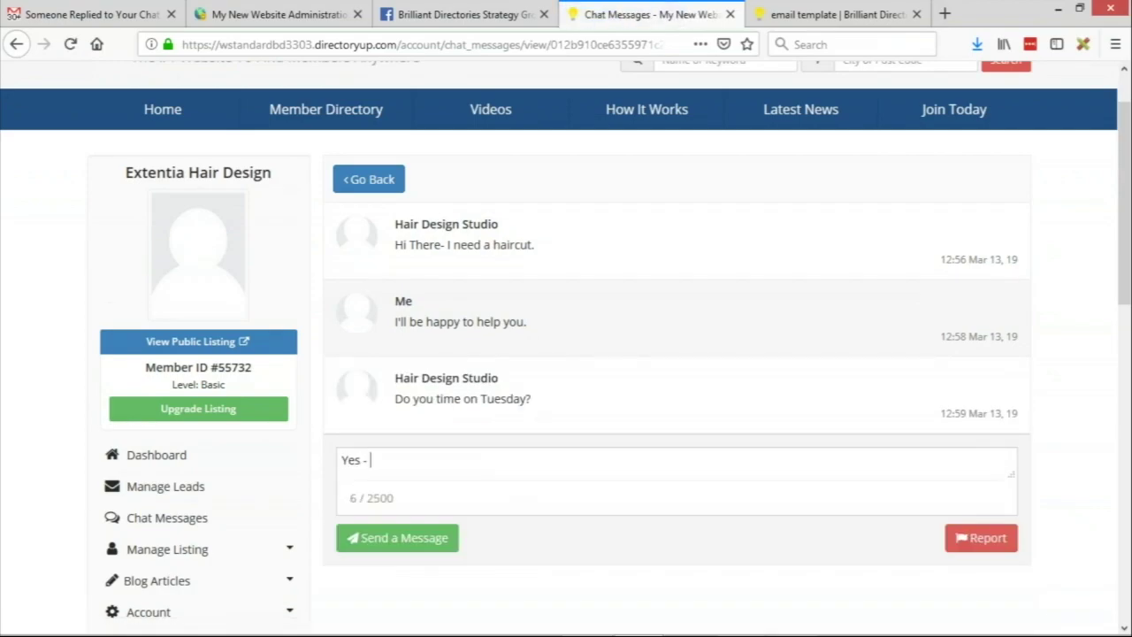
type("come on in at ")
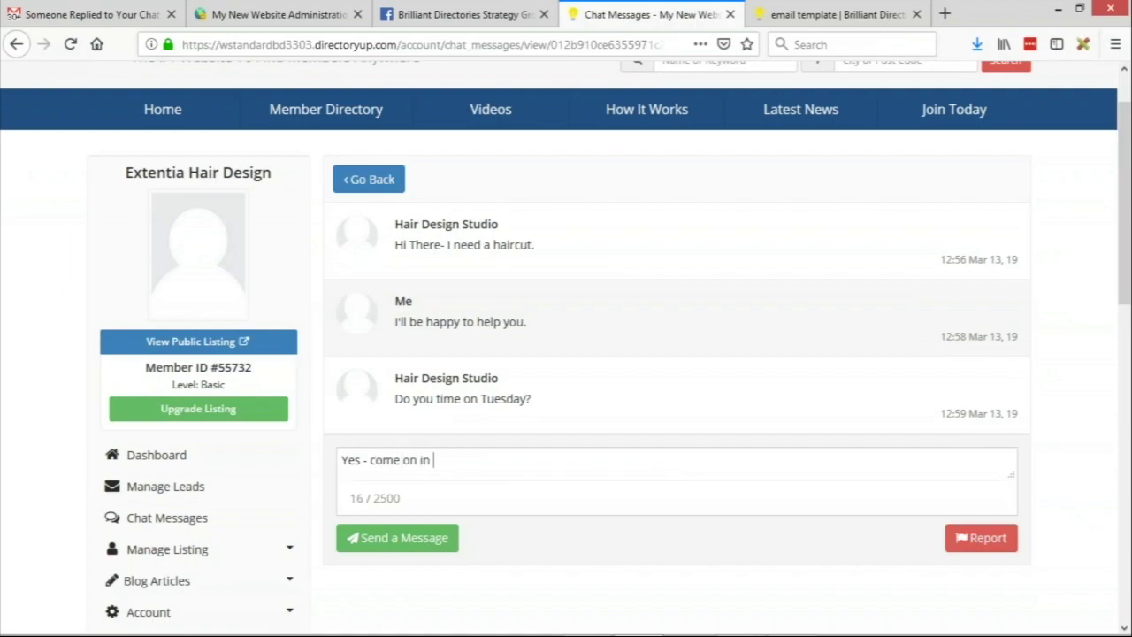
type("2pm!")
left_click(435, 532)
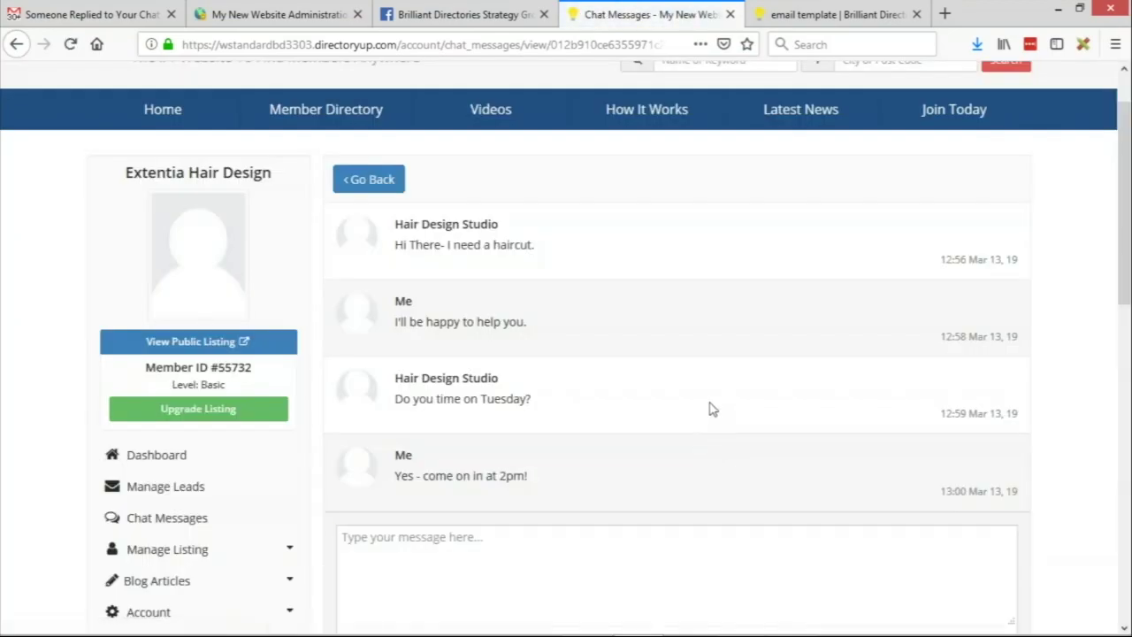
Switch to Hair Design Studio's chat in Chrome, refresh it, send the reply "Super - see you there!", and dismiss the confirmation
key("alt+Tab")
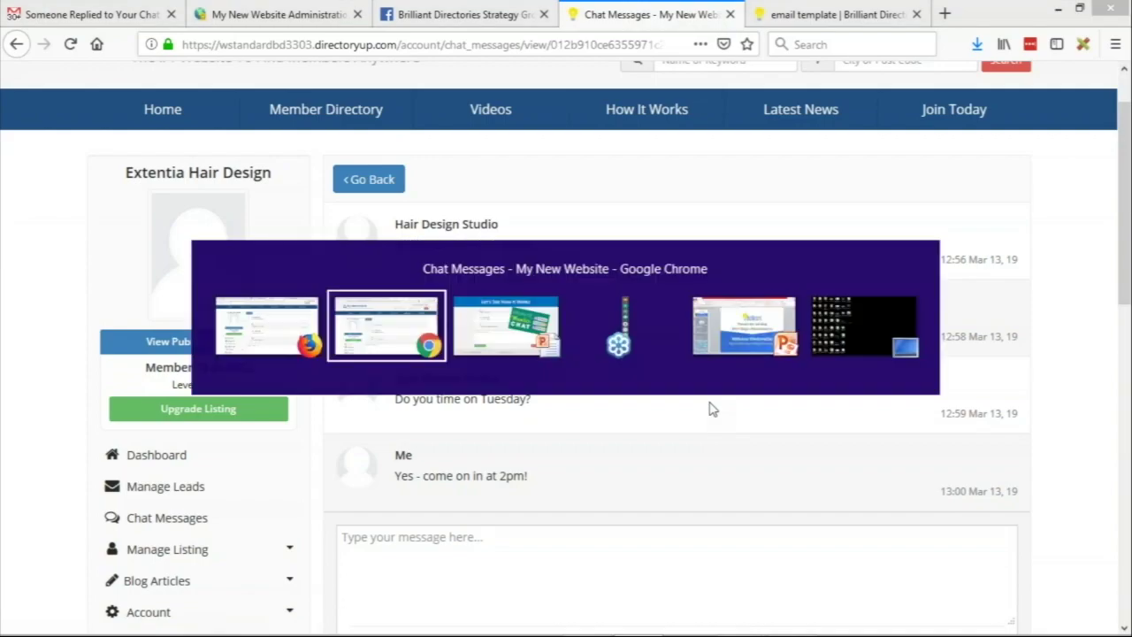
key("F5")
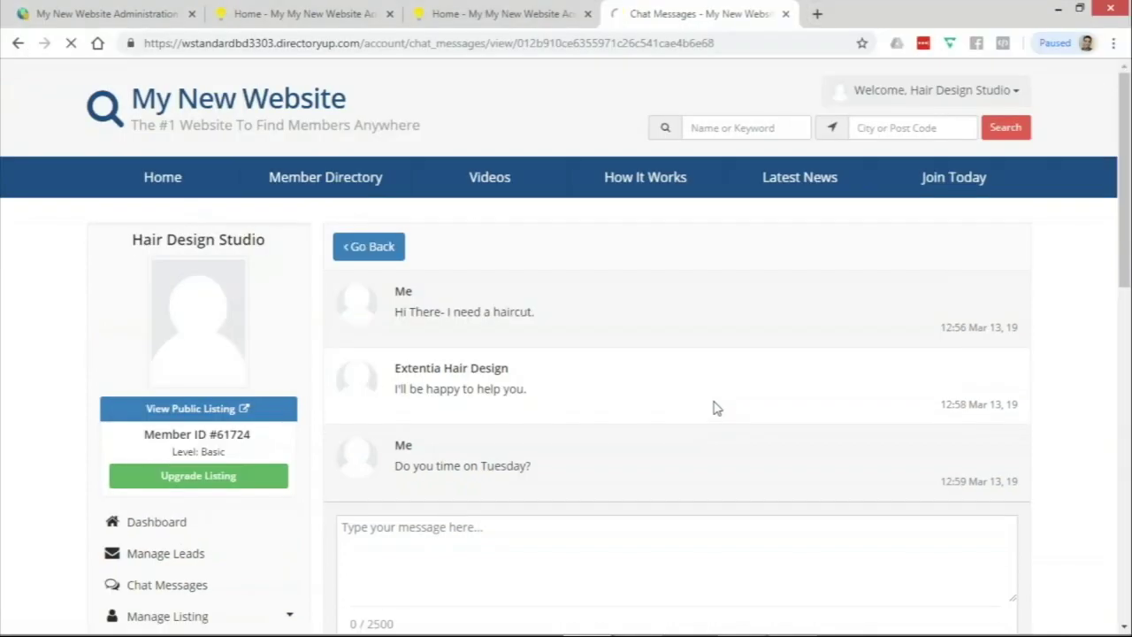
scroll(619, 460, "down", 2)
left_click(547, 511)
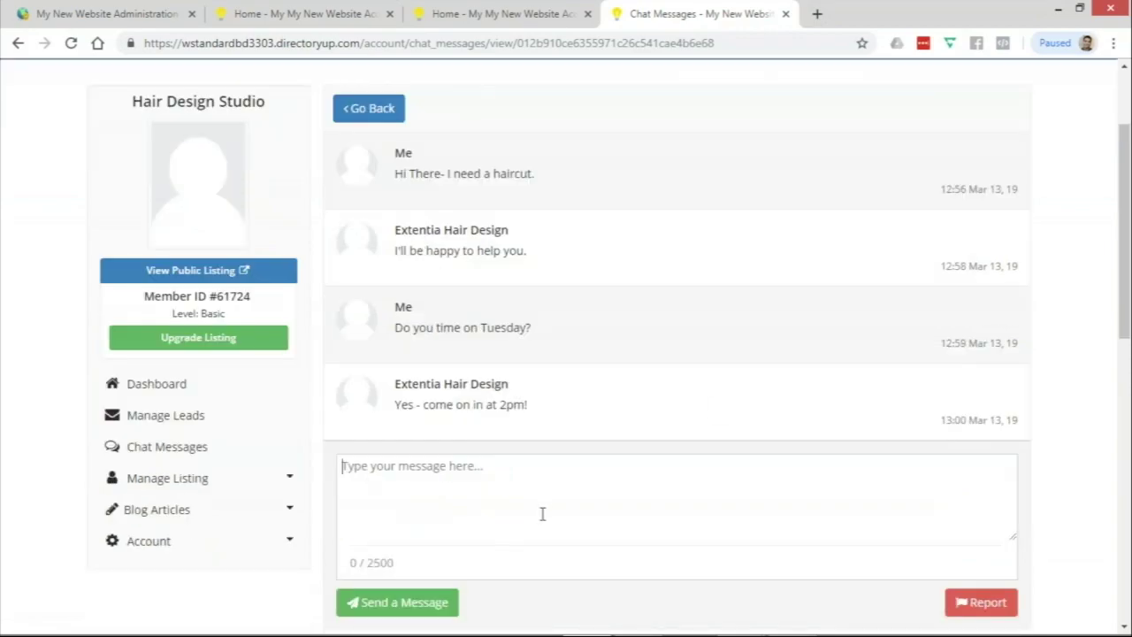
type("Super - see you there!")
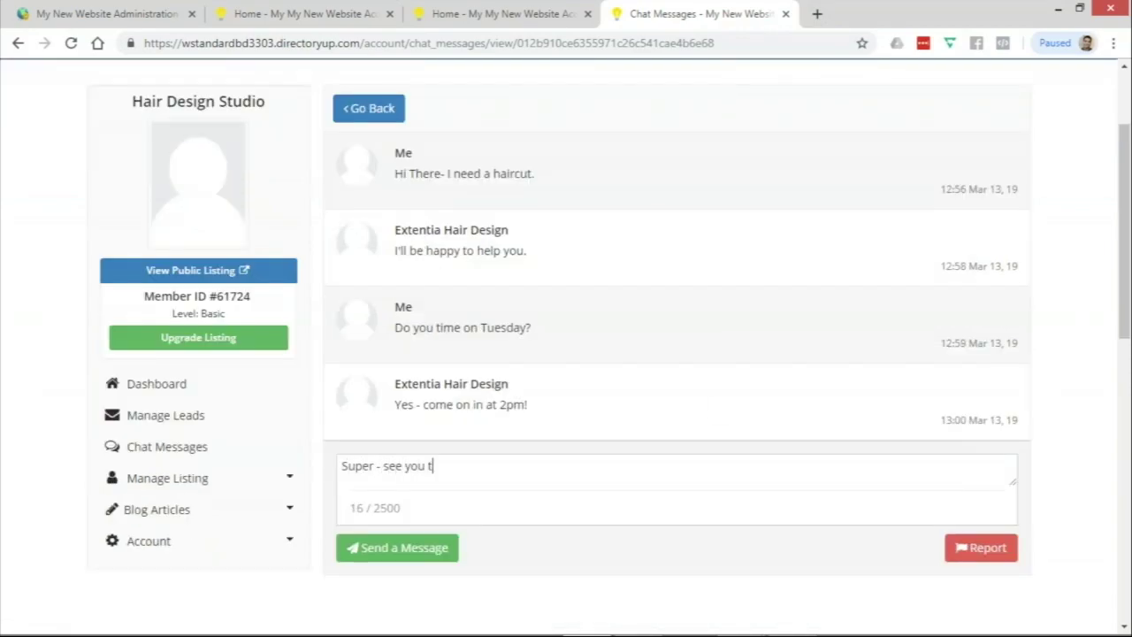
left_click(394, 547)
left_click(566, 427)
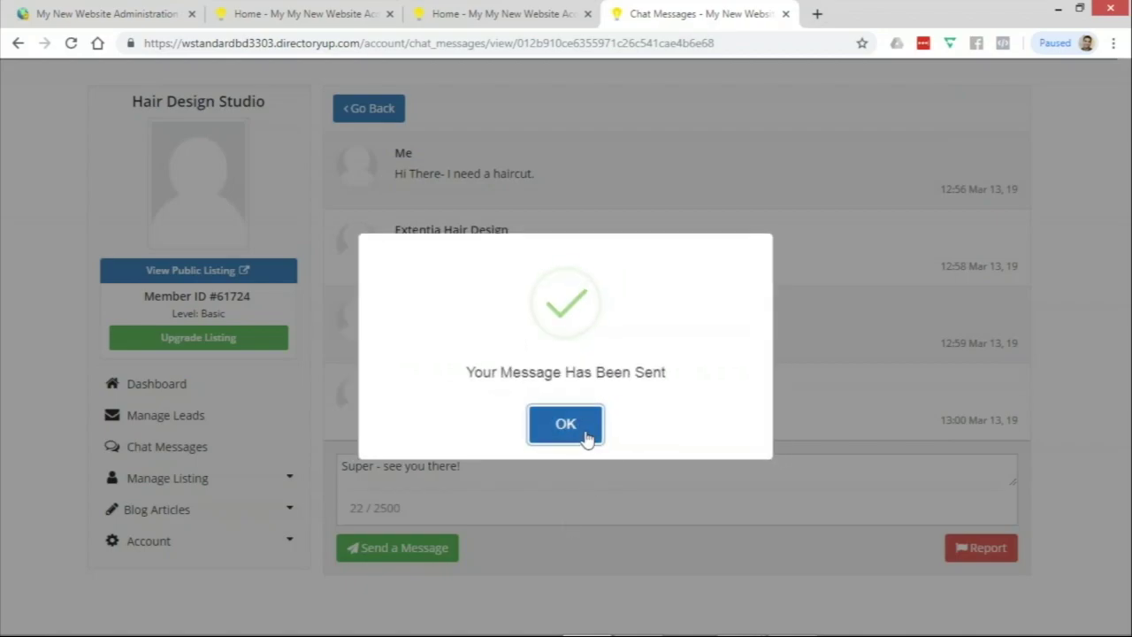
Switch to Extentia Hair Design's chat in Firefox and review the whole conversation and its option to report the chat
key("alt+Tab")
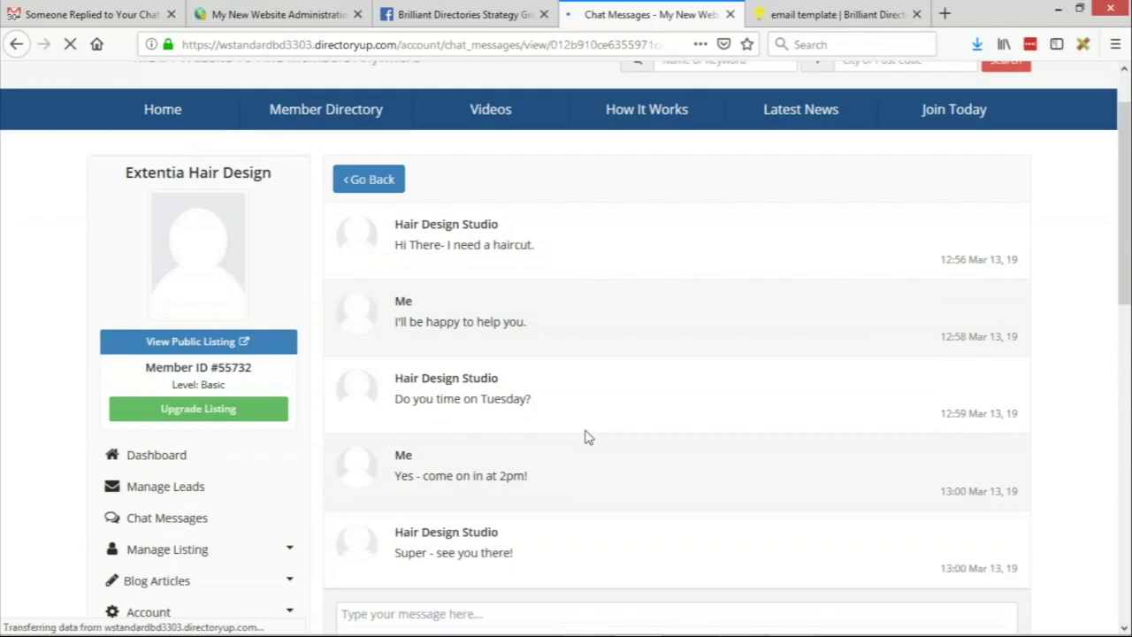
scroll(670, 374, "down", 2)
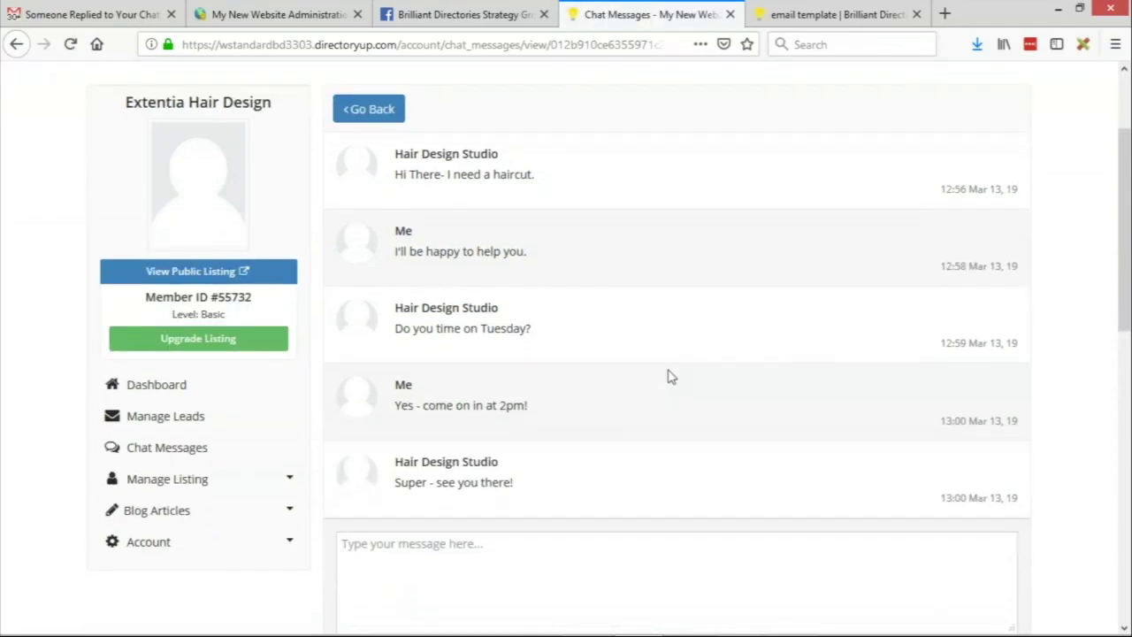
scroll(669, 377, "down", 2)
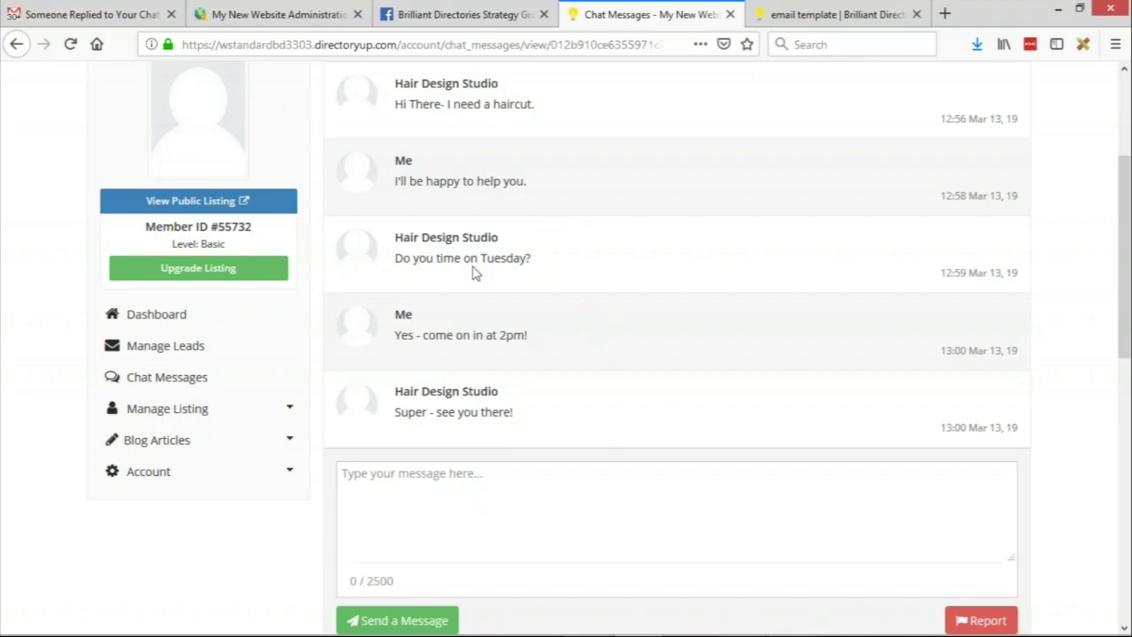
scroll(674, 252, "down", 2)
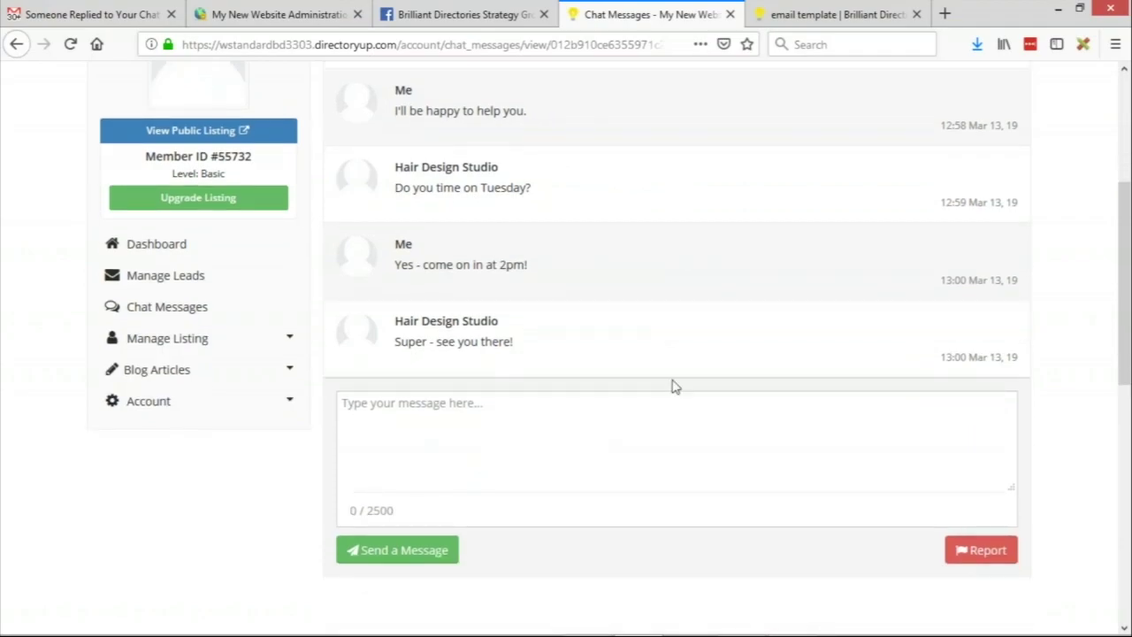
scroll(646, 386, "up", 3)
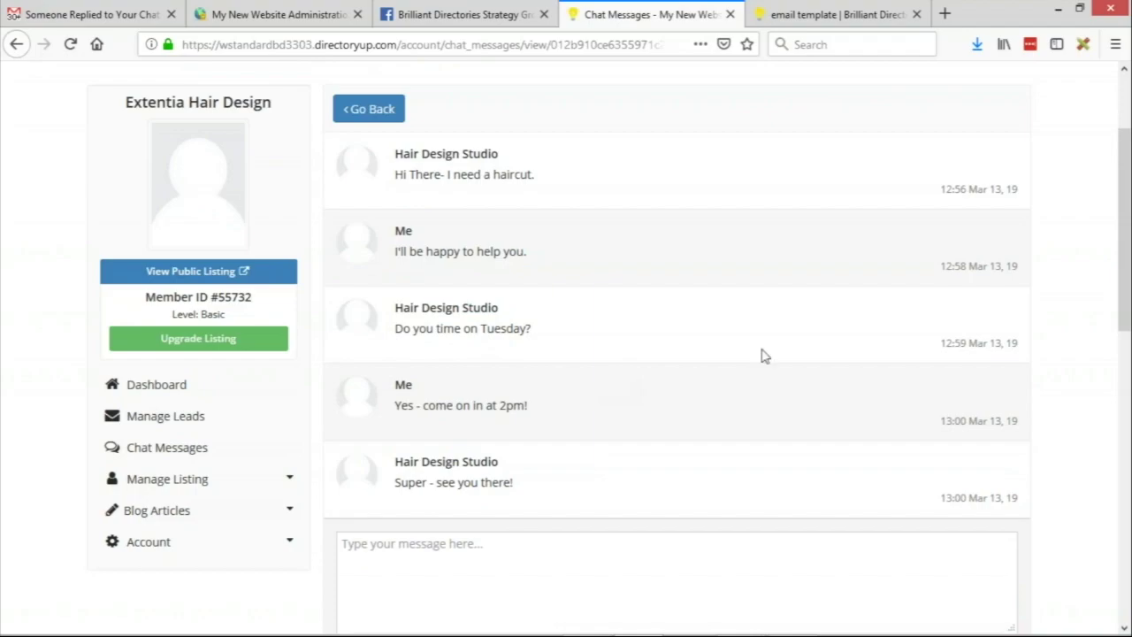
scroll(763, 354, "down", 5)
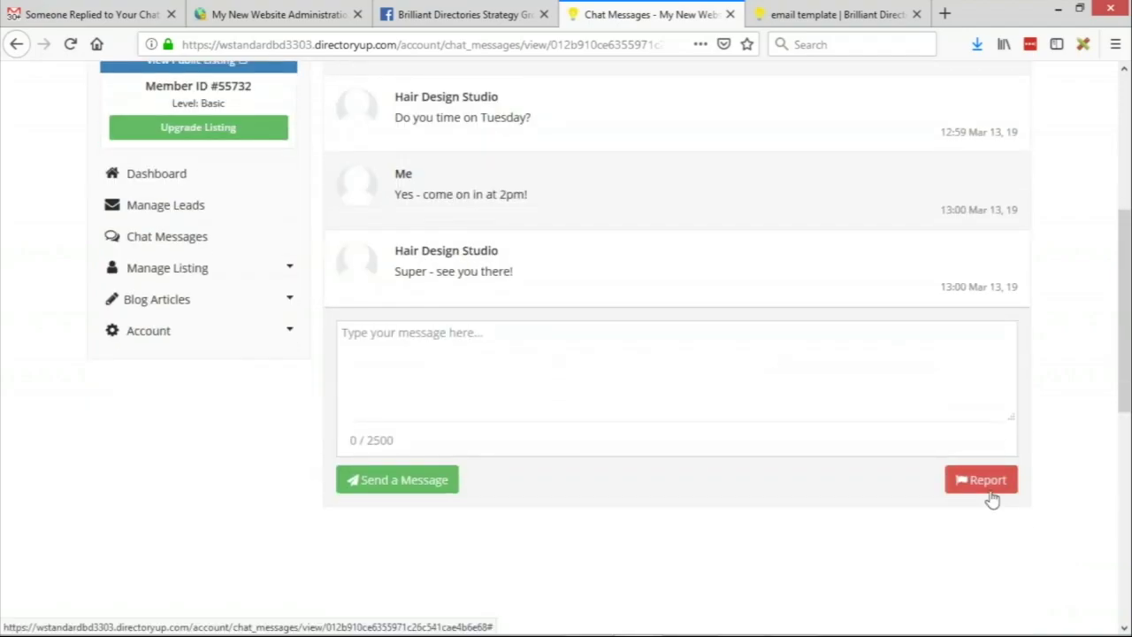
scroll(993, 500, "up", 1)
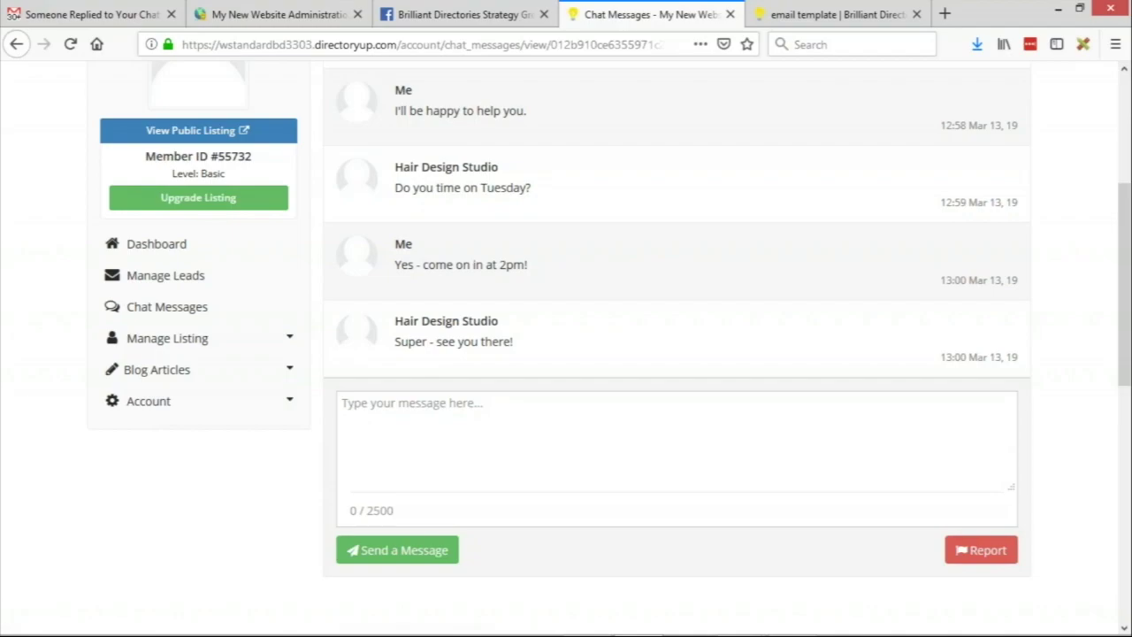
scroll(799, 445, "up", 2)
Report the haircut chat to the website manager, confirm it, and reopen the reported conversation to check its reply area
left_click(982, 621)
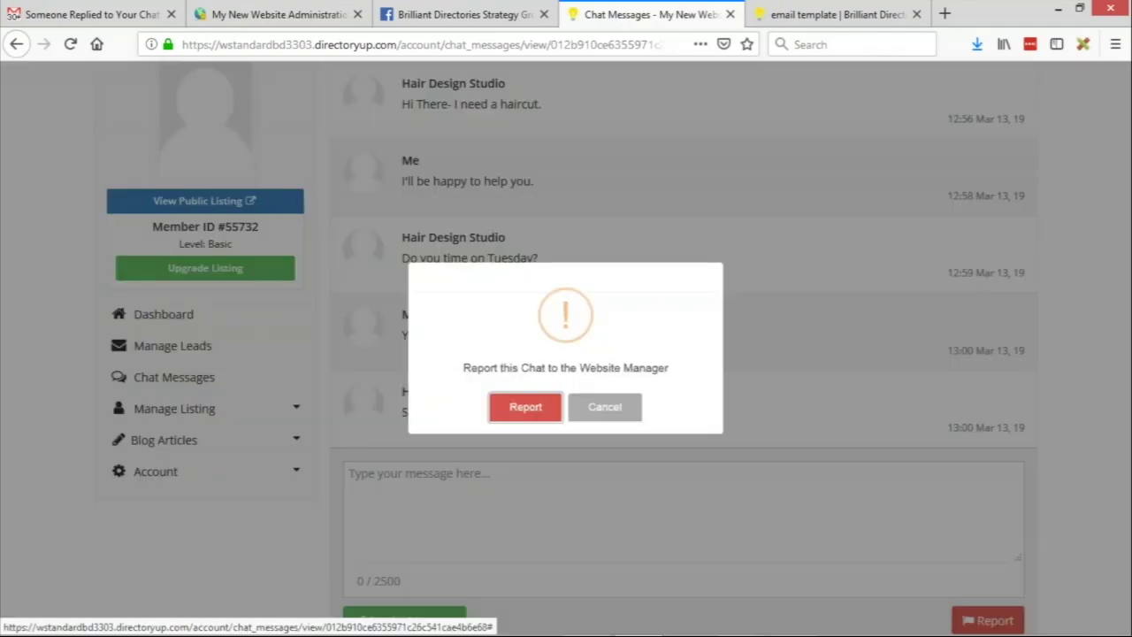
left_click(513, 426)
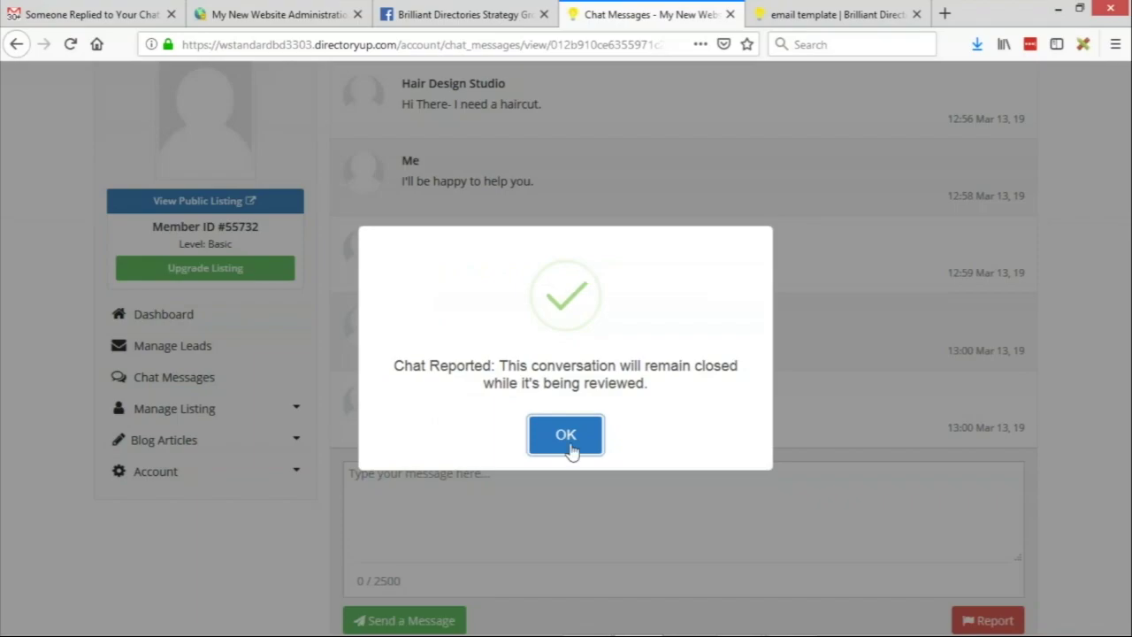
left_click(565, 433)
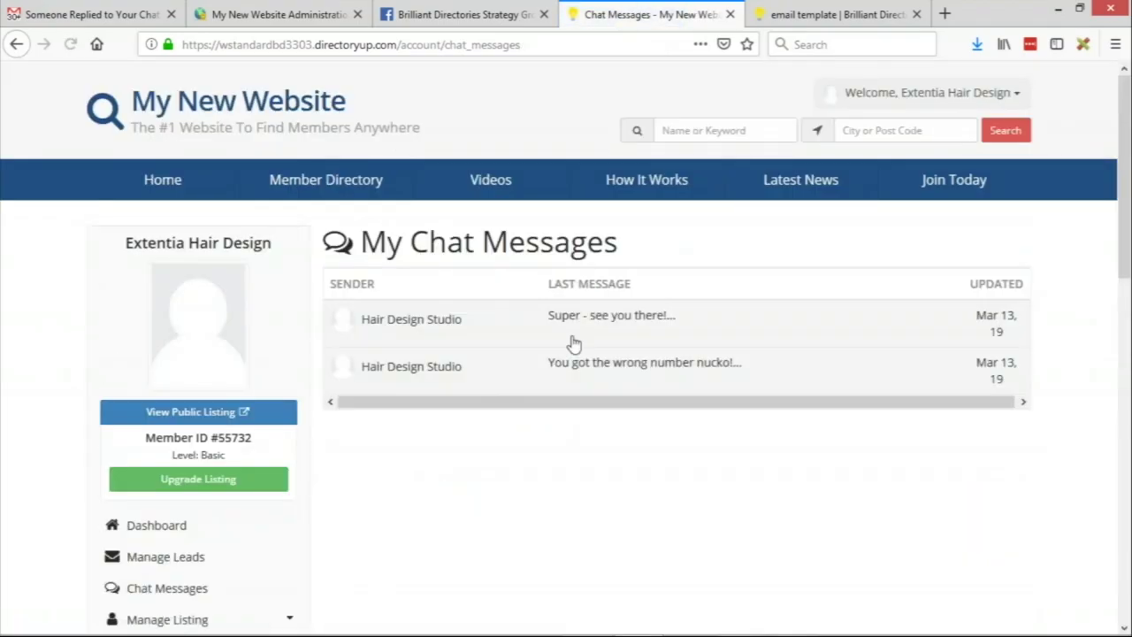
left_click(594, 324)
scroll(596, 345, "down", 5)
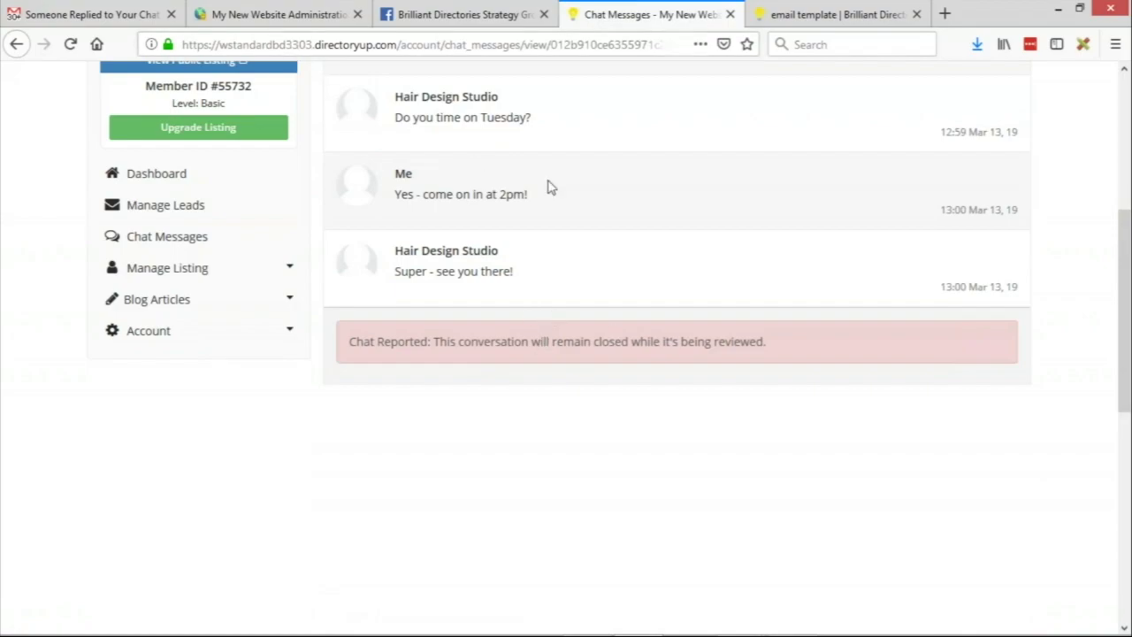
Switch to the website administration in Chrome, open the members' direct messages, and read the latest reported thread between Hair Design Studio and Extentia Hair Design
key("alt+Tab")
left_click(97, 13)
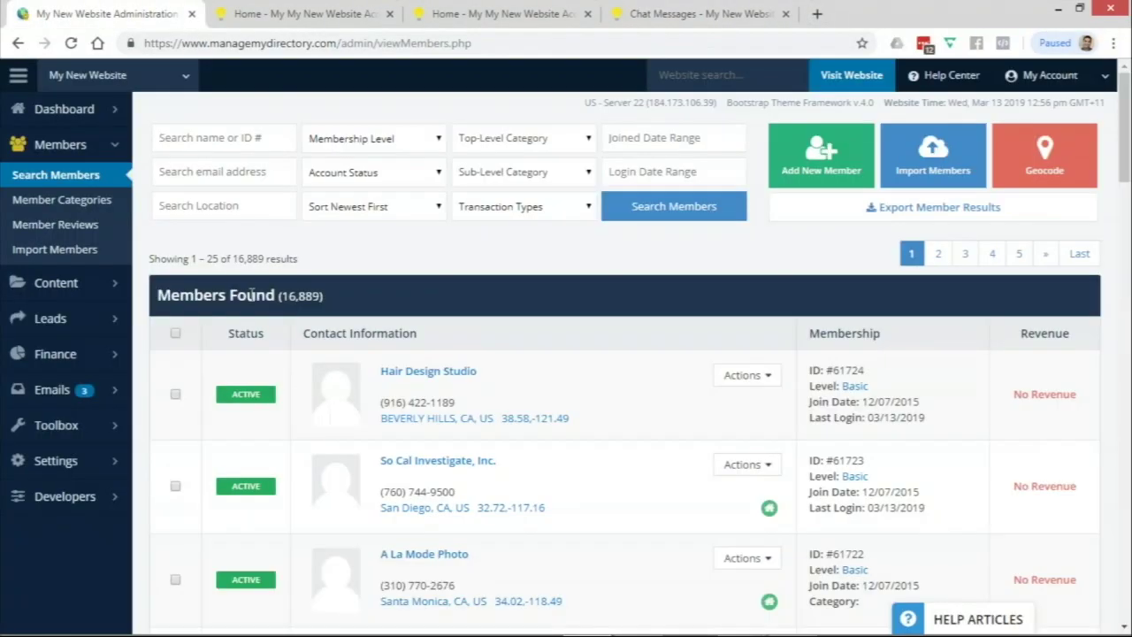
left_click(64, 108)
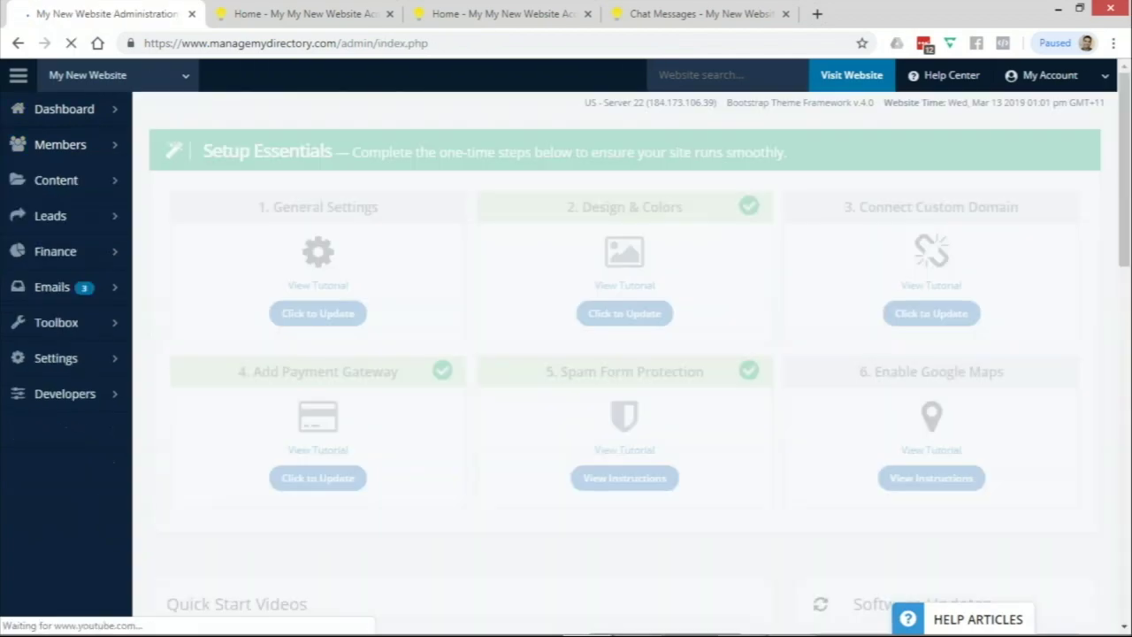
left_click(112, 219)
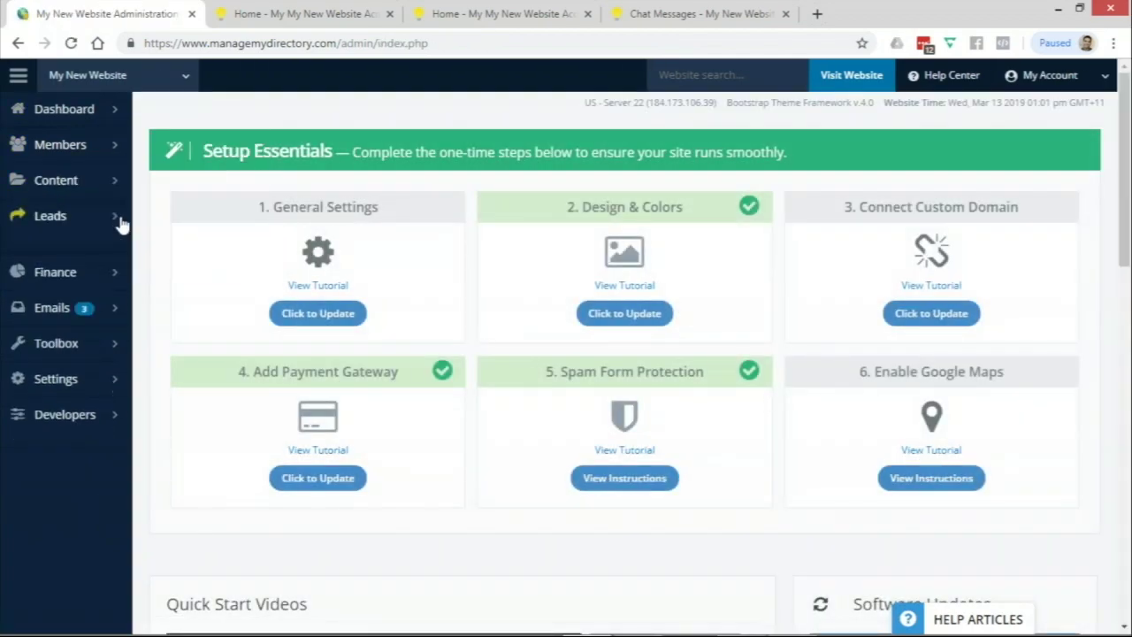
left_click(47, 253)
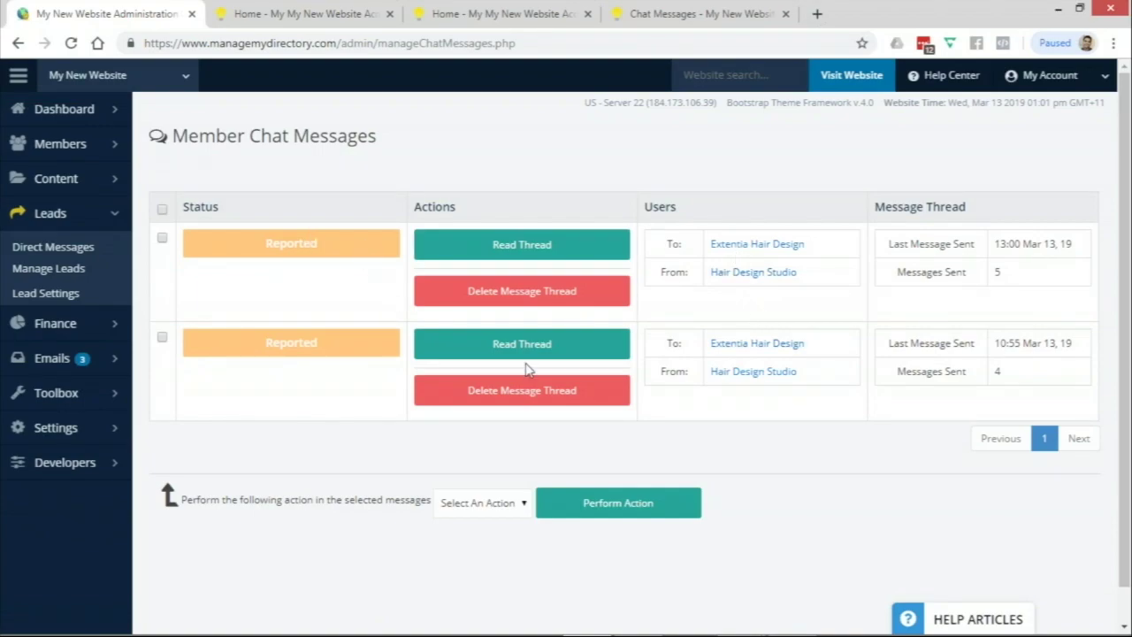
left_click(574, 249)
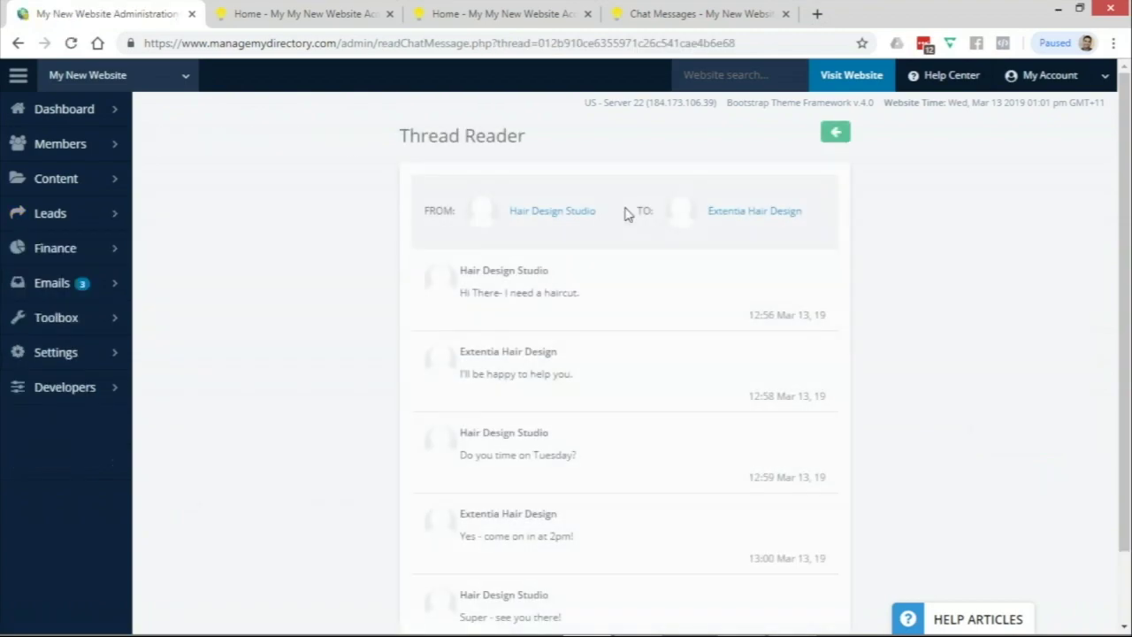
scroll(655, 270, "down", 2)
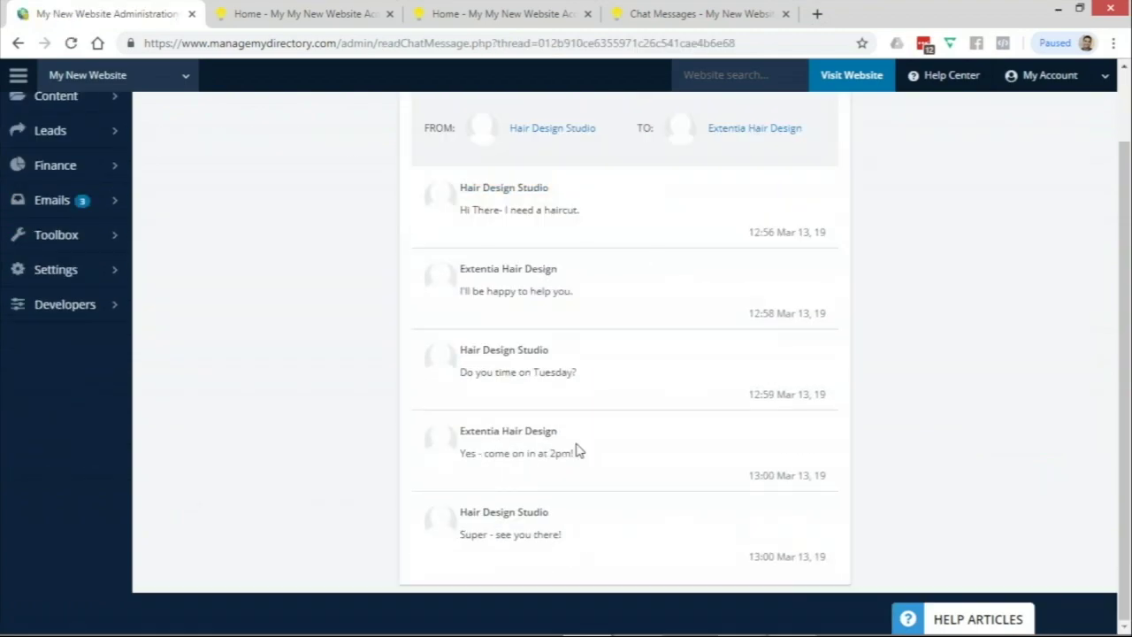
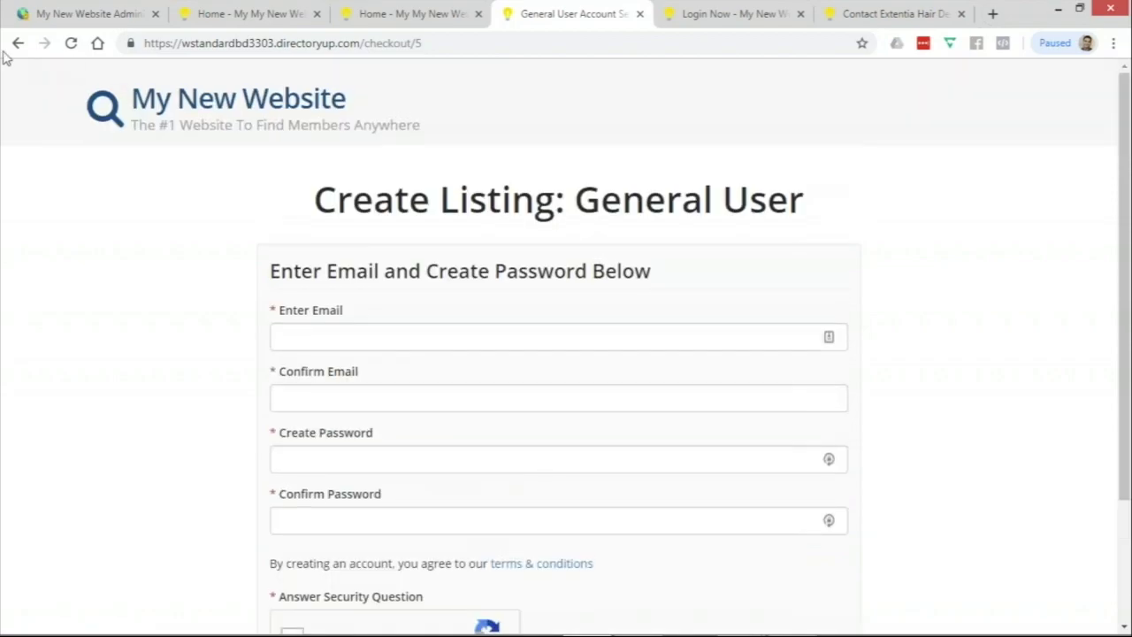
Go back from the sign-up form, return to the website administration's product list, and locate the General User product
left_click(17, 43)
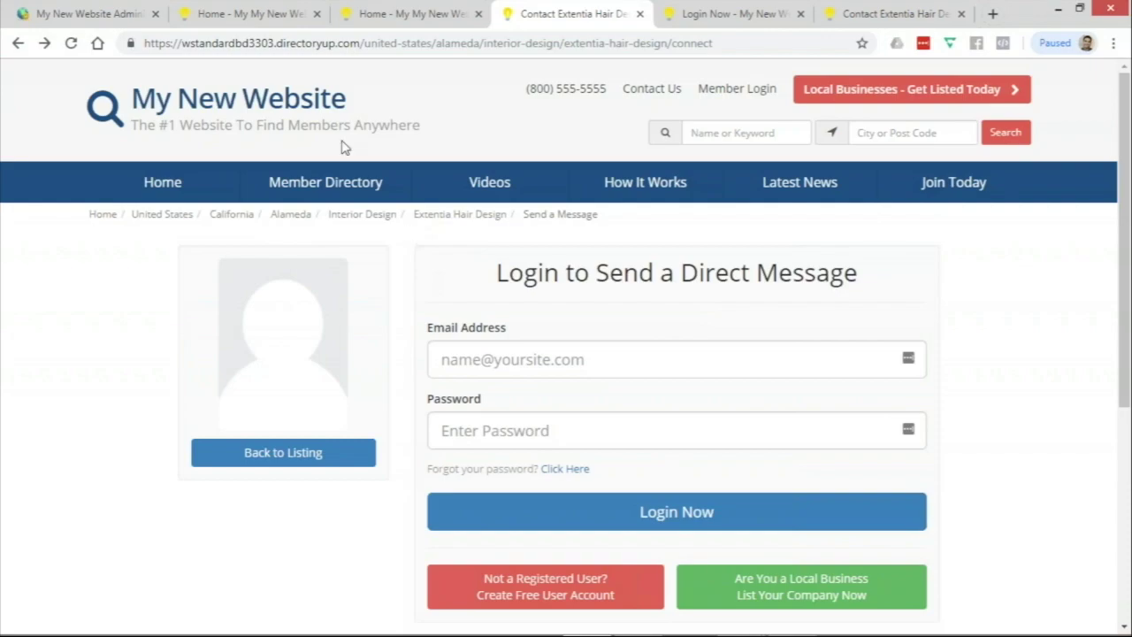
left_click(43, 11)
scroll(366, 268, "up", 7)
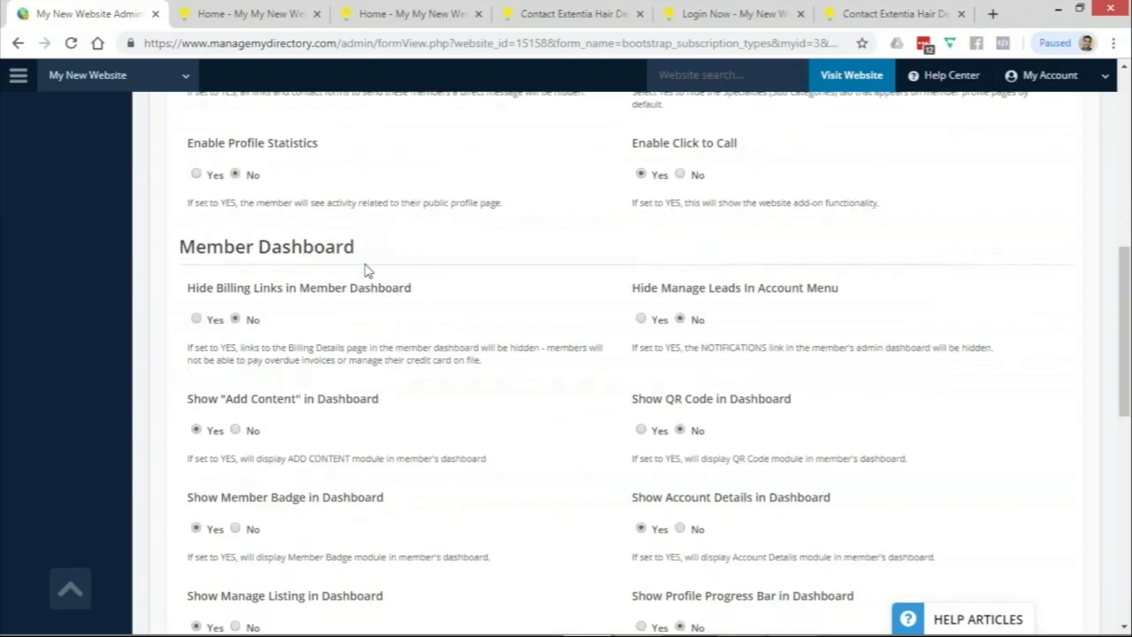
scroll(366, 268, "up", 5)
left_click(169, 114)
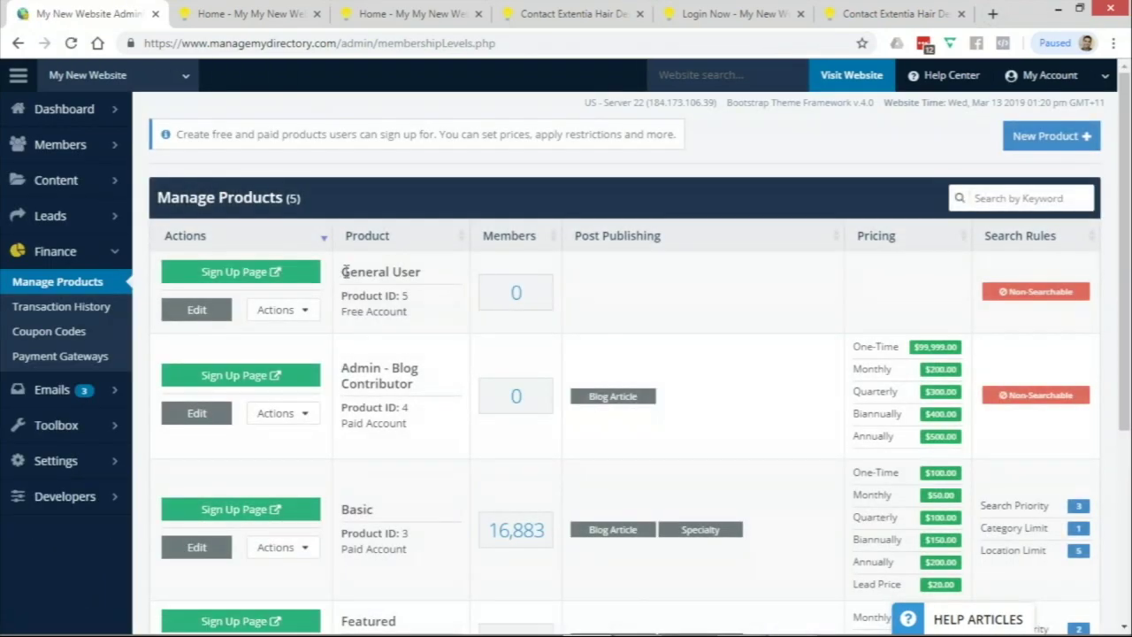
left_click_drag(345, 271, 423, 272)
left_click(643, 176)
Start a new member product named General User 2 and set its account type to Free
left_click(1052, 142)
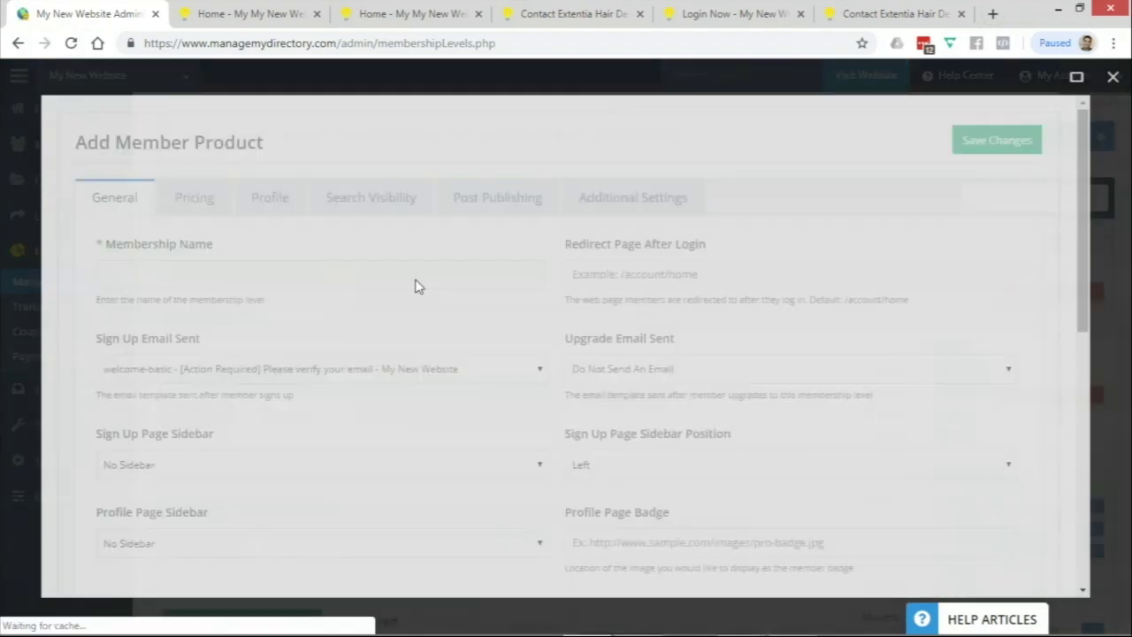
left_click(227, 283)
type("General User 2")
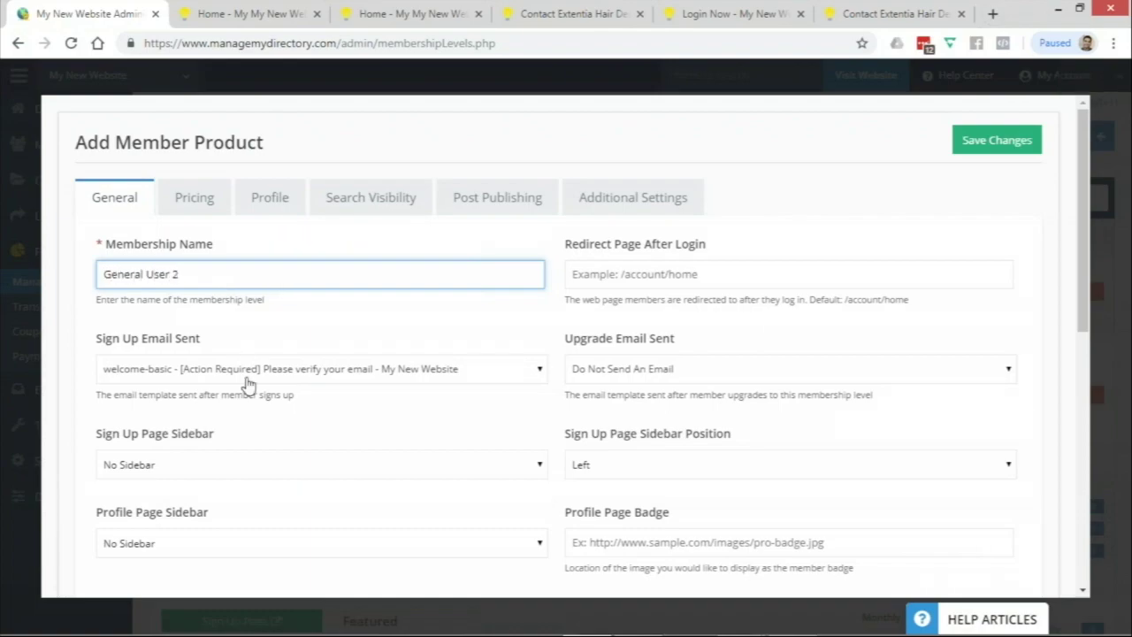
scroll(467, 449, "down", 1)
scroll(466, 448, "up", 1)
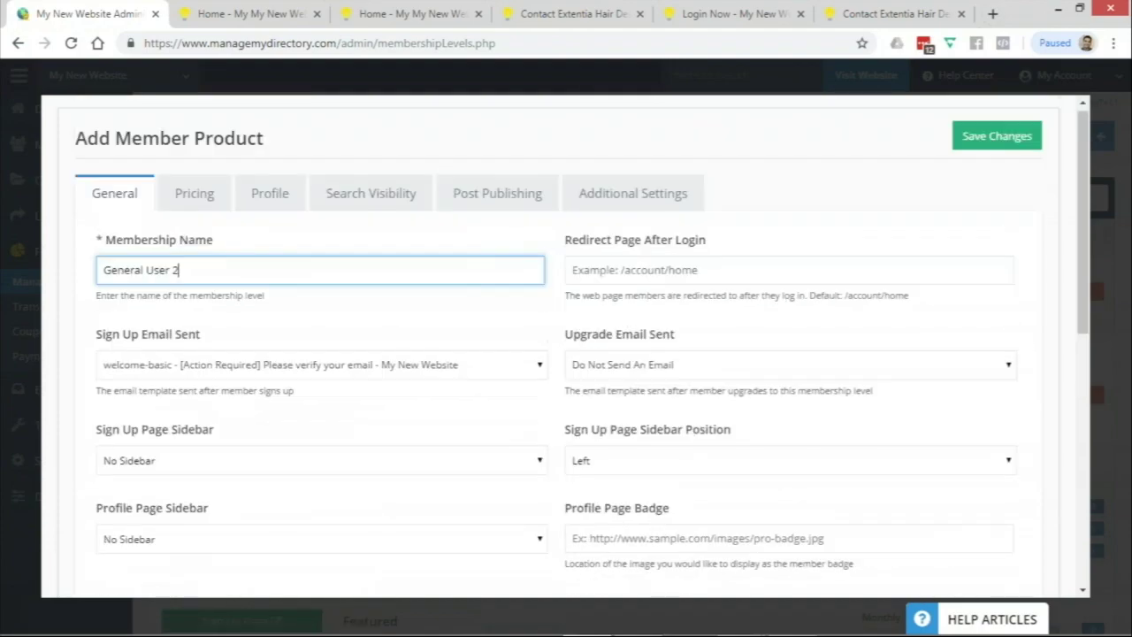
left_click(200, 198)
left_click(200, 278)
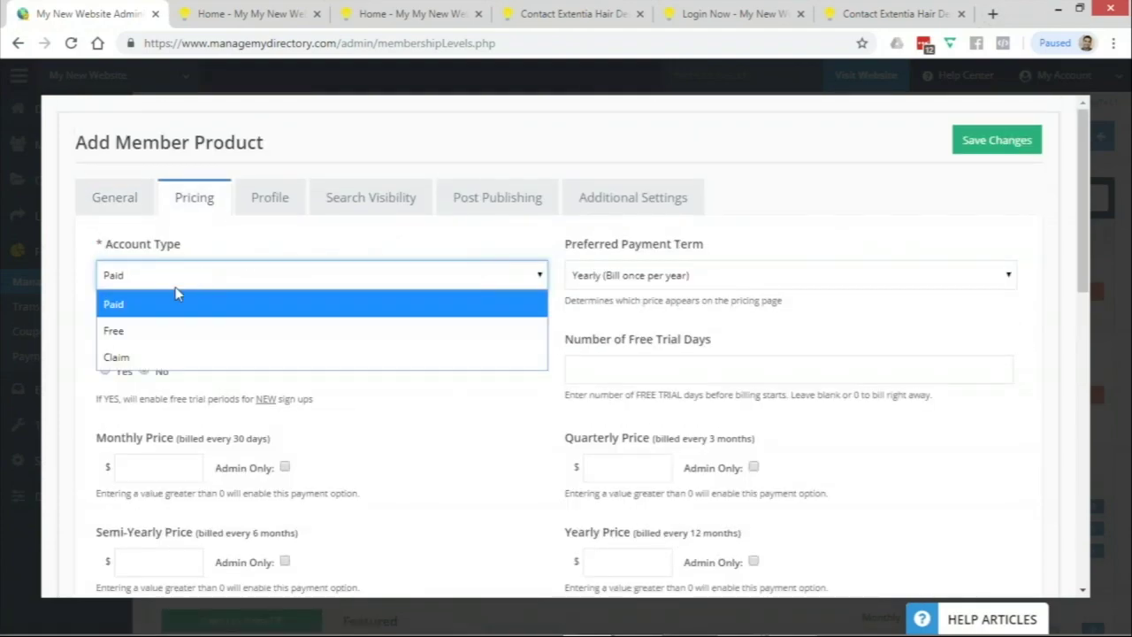
left_click(170, 331)
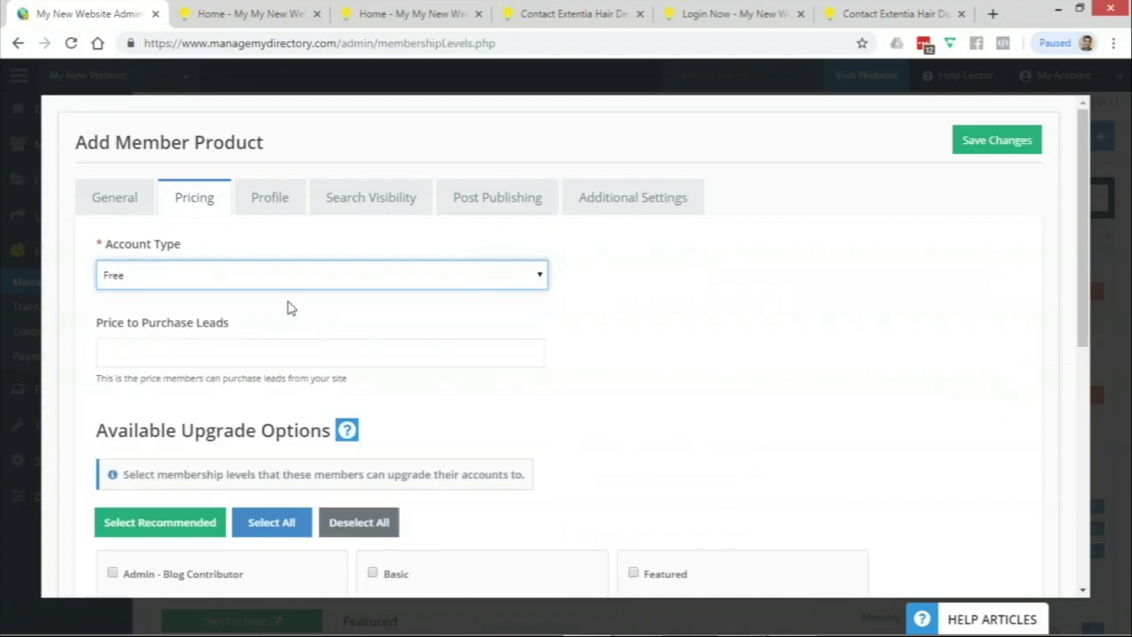
Review the new product's search visibility, keep its members' searchability on the website at No, and save the product
left_click(389, 205)
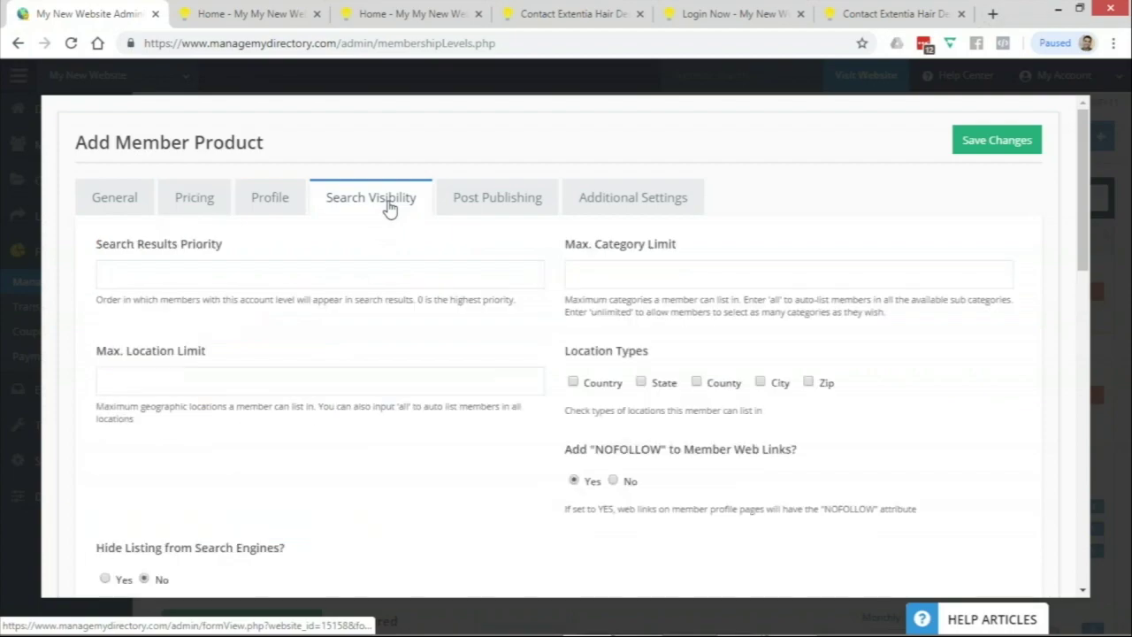
scroll(358, 325, "down", 3)
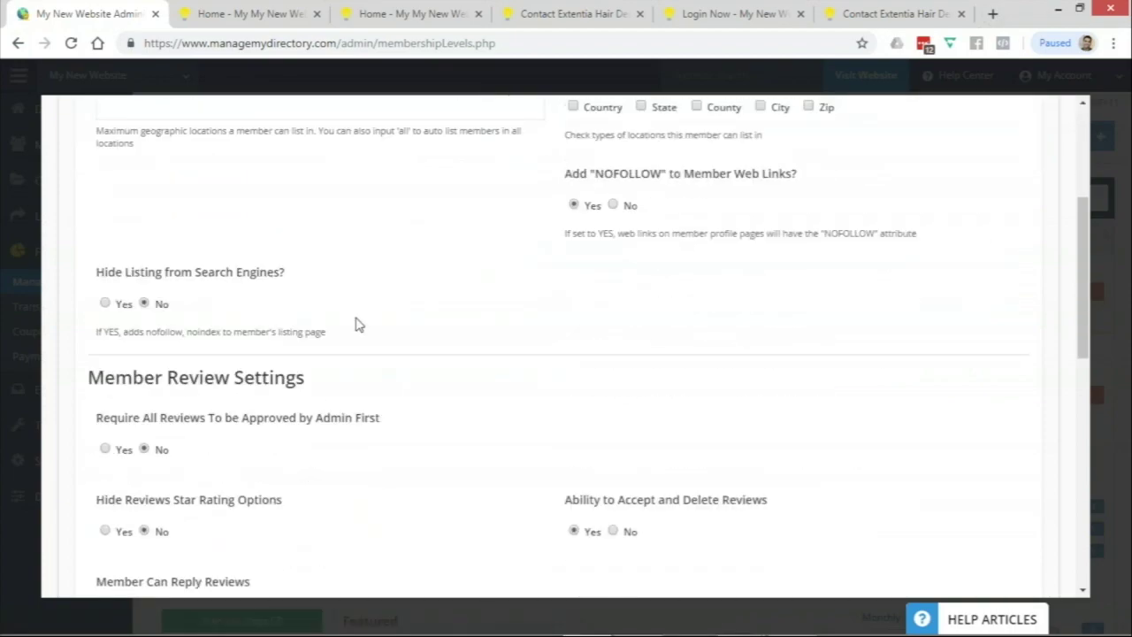
scroll(359, 325, "down", 2)
scroll(359, 324, "up", 3)
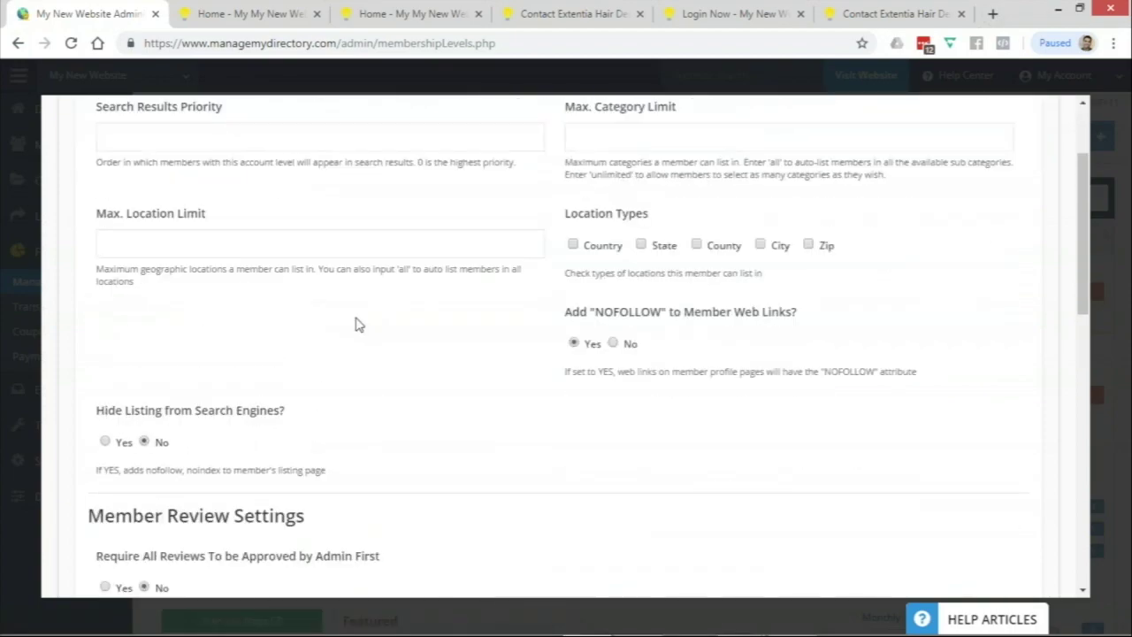
scroll(359, 324, "down", 3)
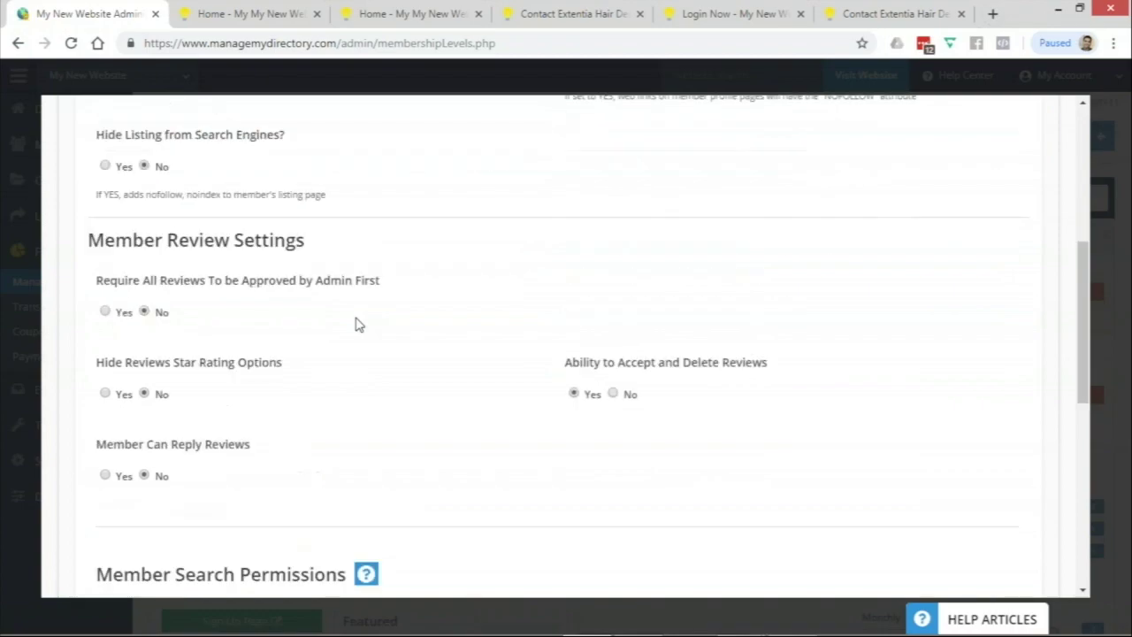
scroll(358, 325, "down", 4)
left_click_drag(106, 205, 390, 206)
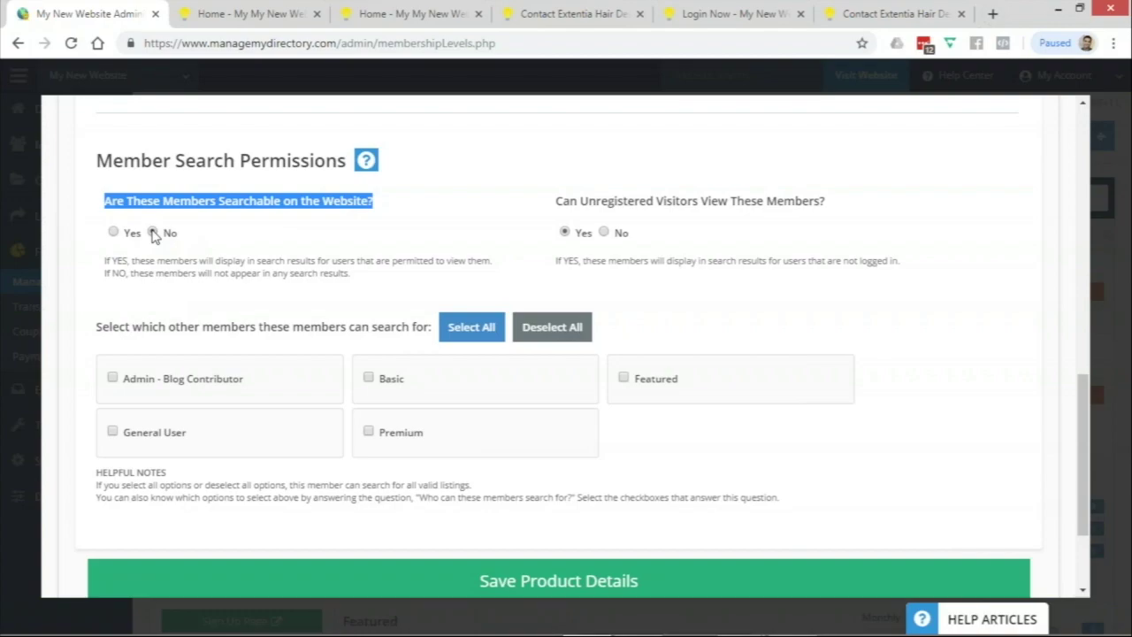
left_click(576, 583)
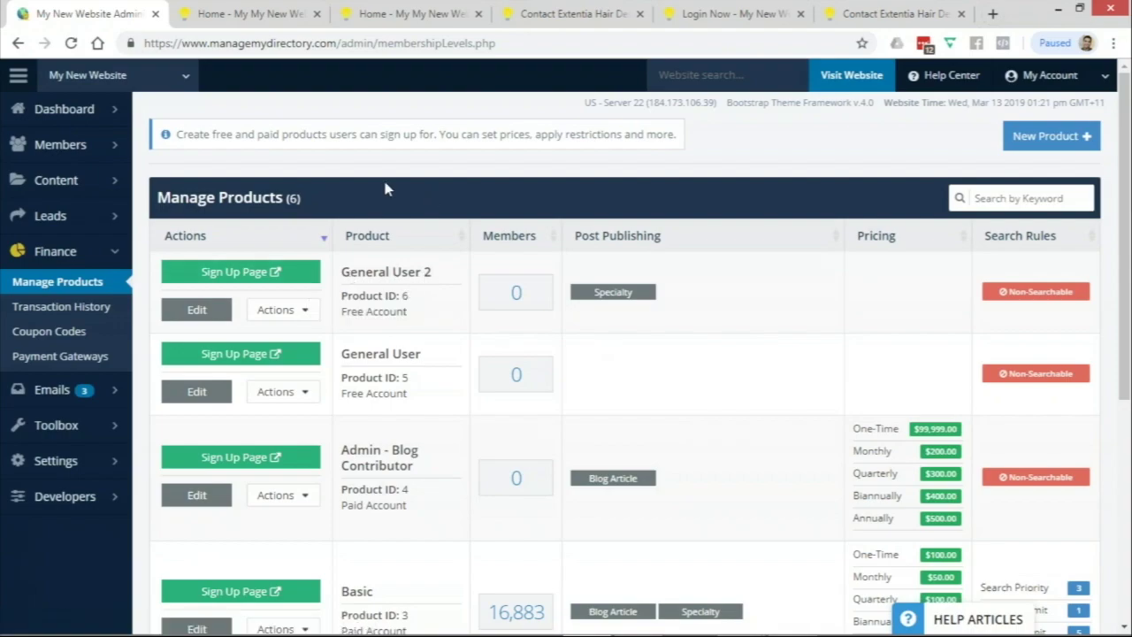
Check where the login page's Create Free User Account link leads, and look up General User 2's product ID in the product list
left_click(727, 13)
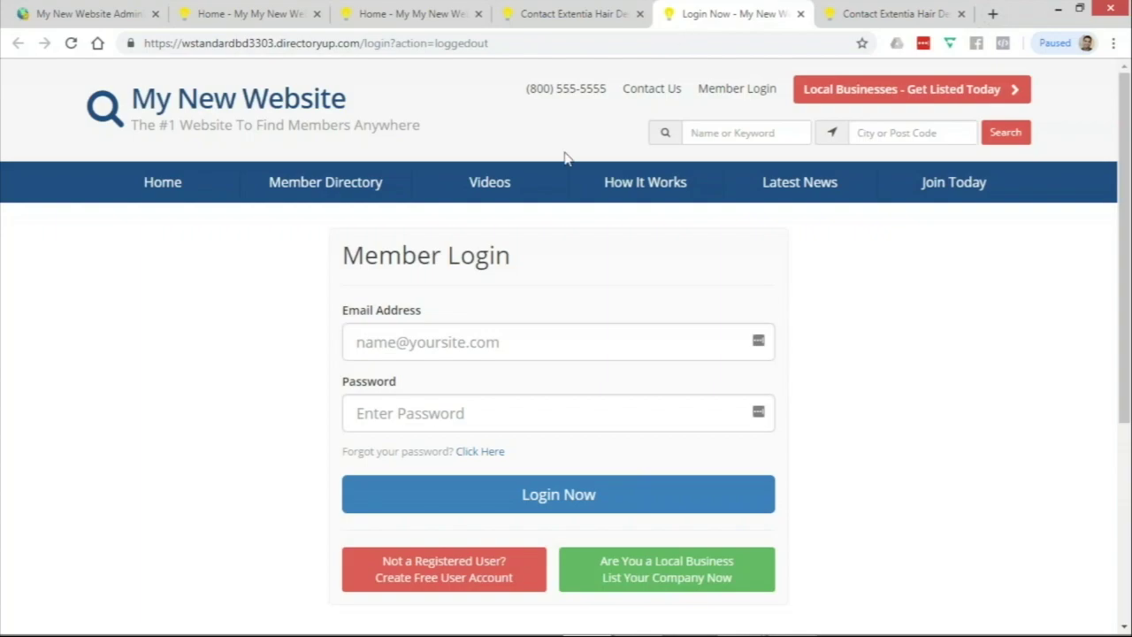
scroll(595, 320, "down", 2)
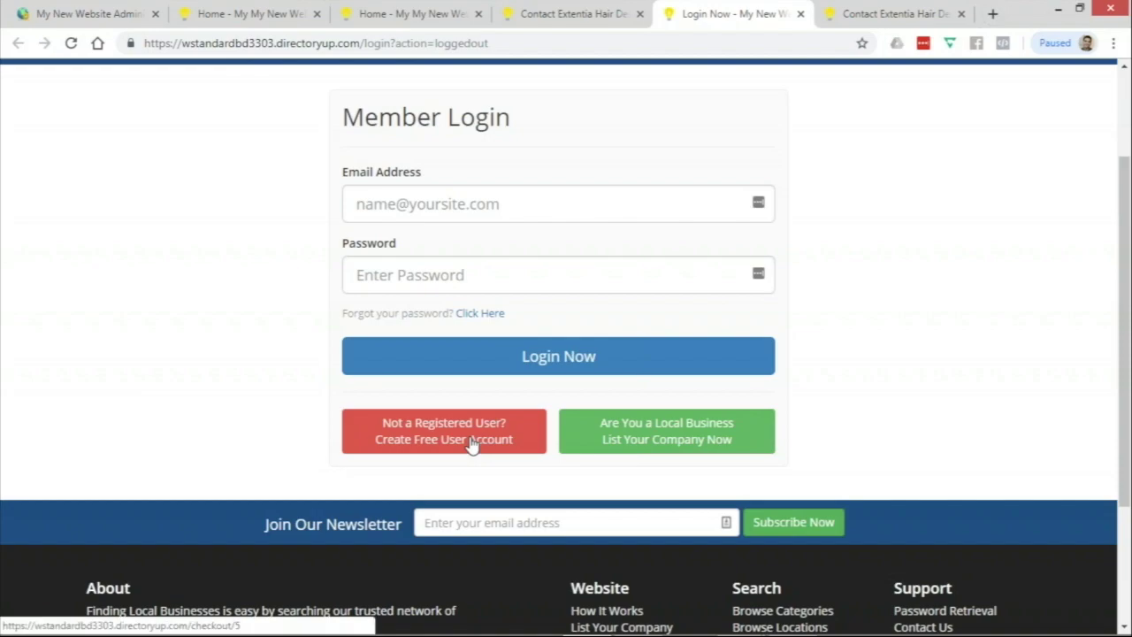
left_click(103, 14)
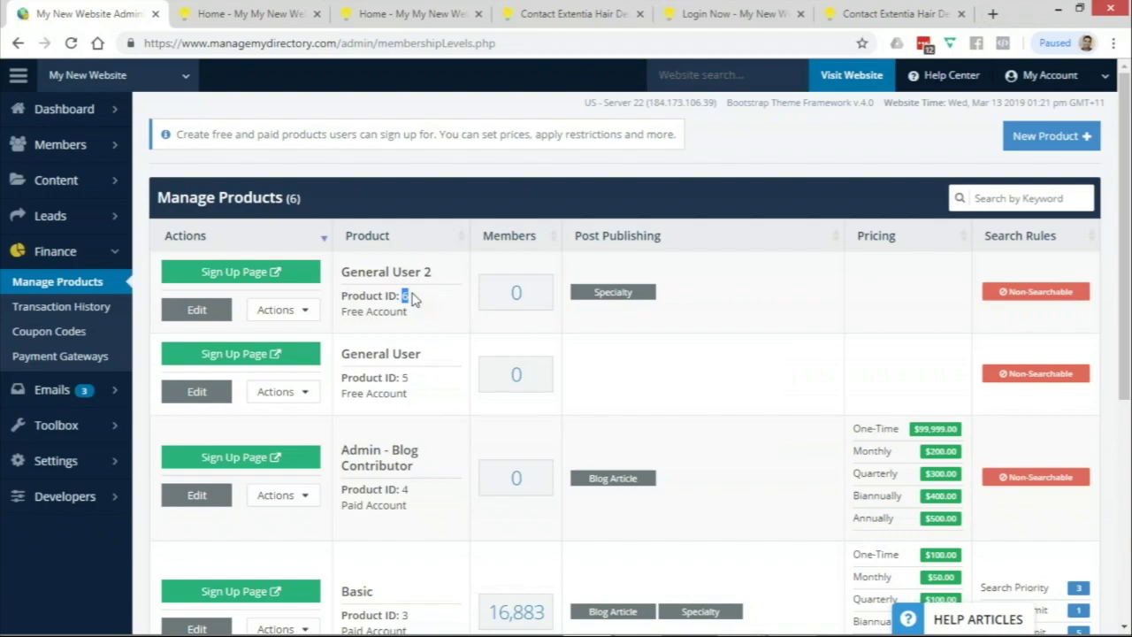
left_click(405, 297)
Open the Login Page Links menu for editing in the Menu Manager
mouse_move(58, 428)
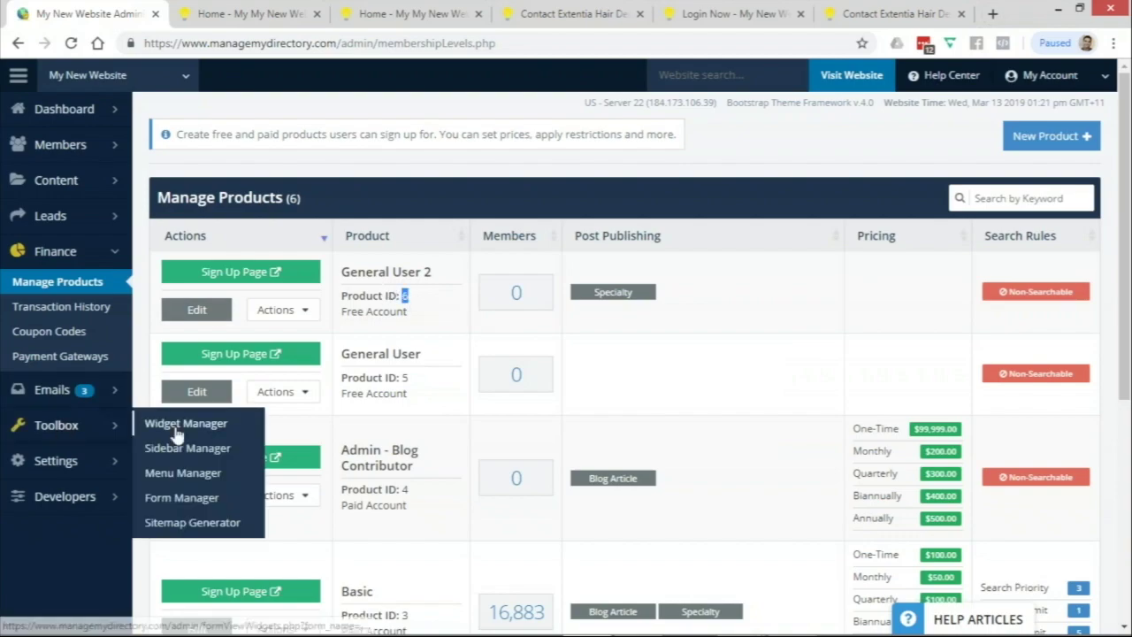
left_click(182, 473)
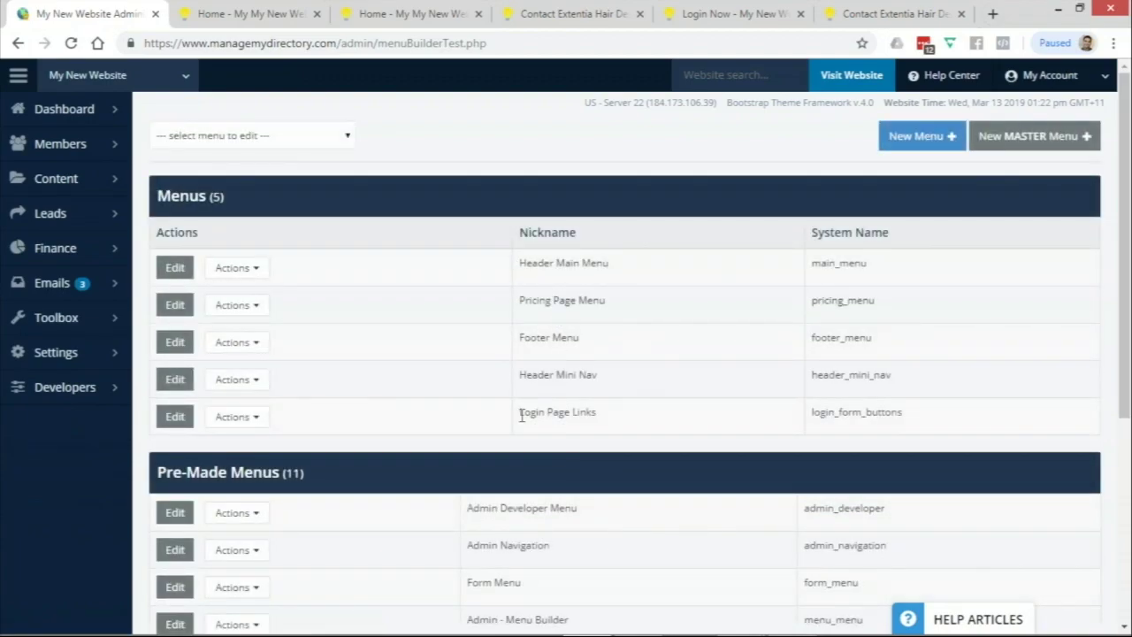
left_click_drag(521, 414, 617, 418)
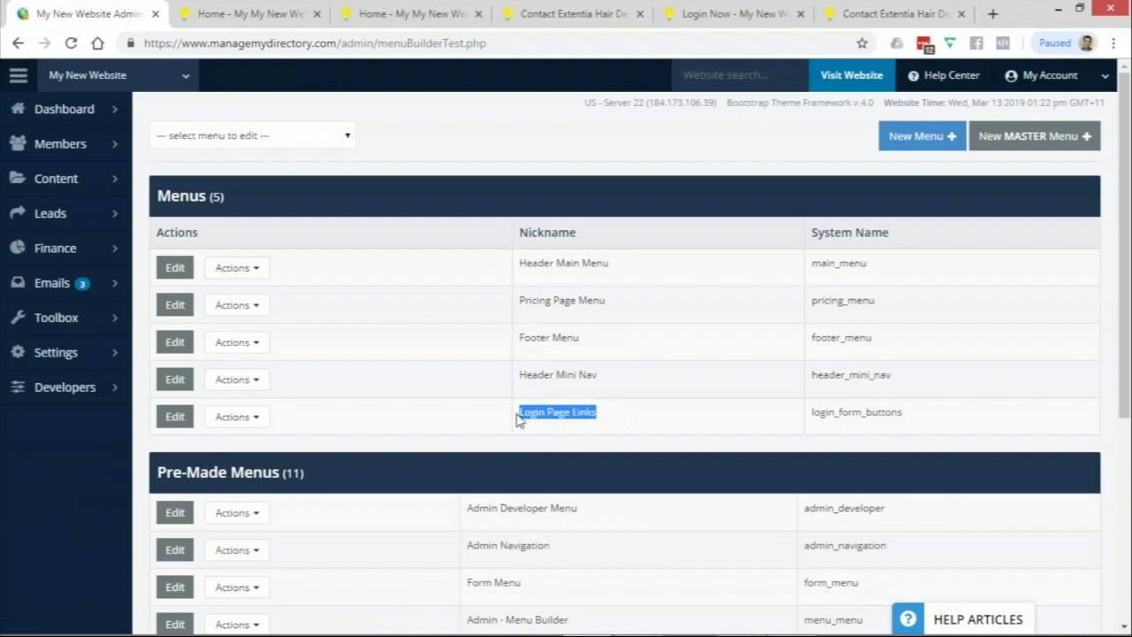
left_click(174, 416)
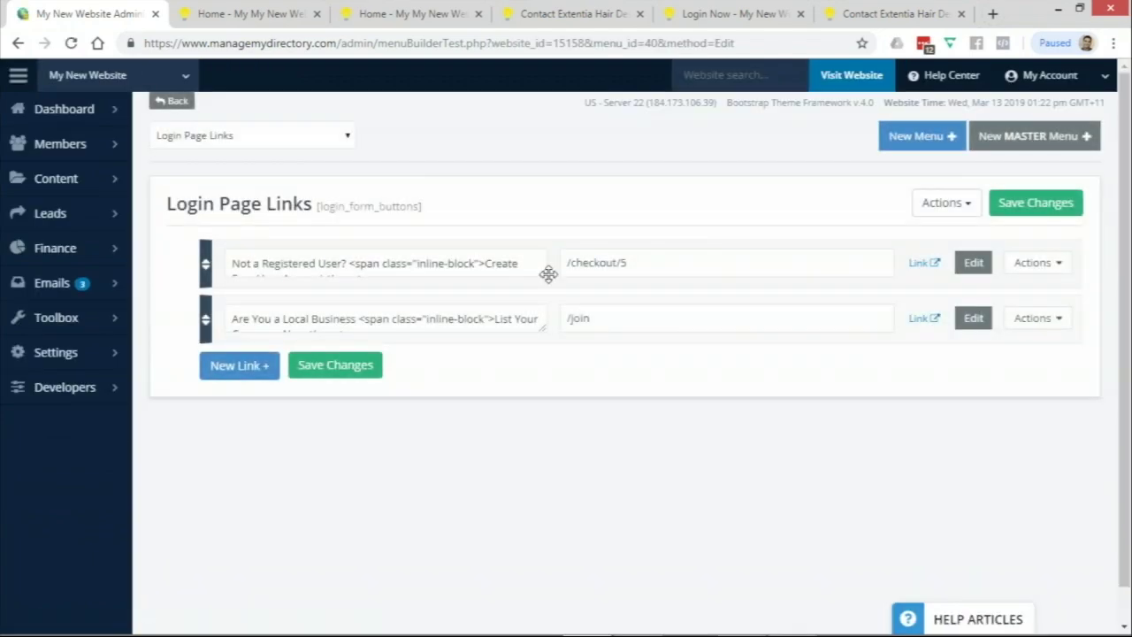
Enlarge the label boxes of both login page links and examine their full text
left_click(482, 275)
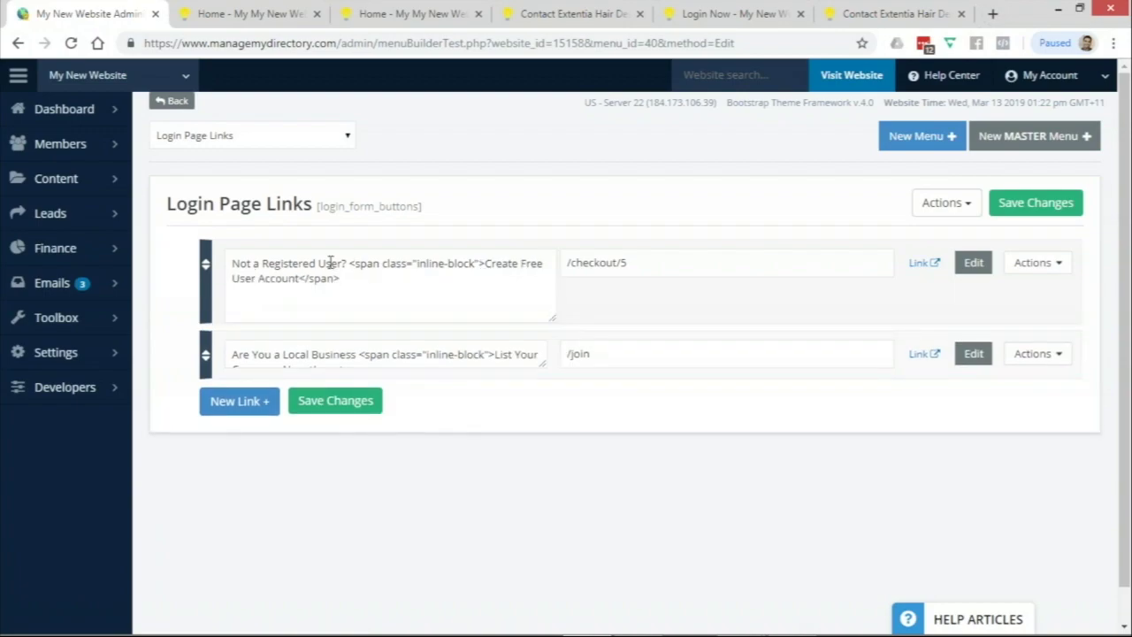
left_click_drag(354, 264, 314, 257)
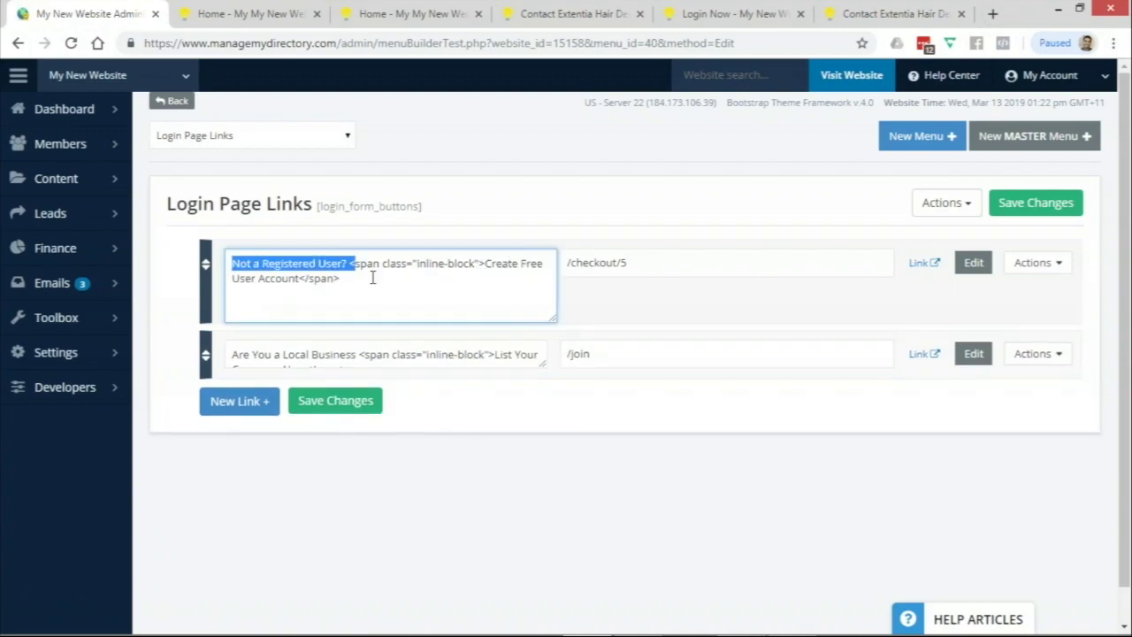
left_click(253, 277)
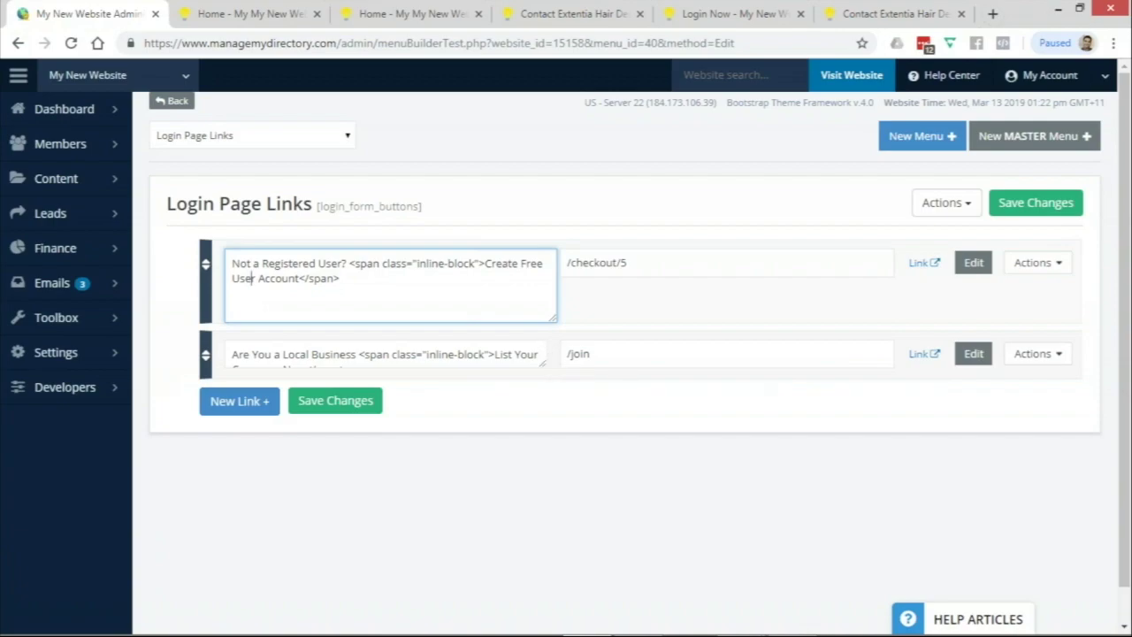
left_click_drag(547, 371, 541, 405)
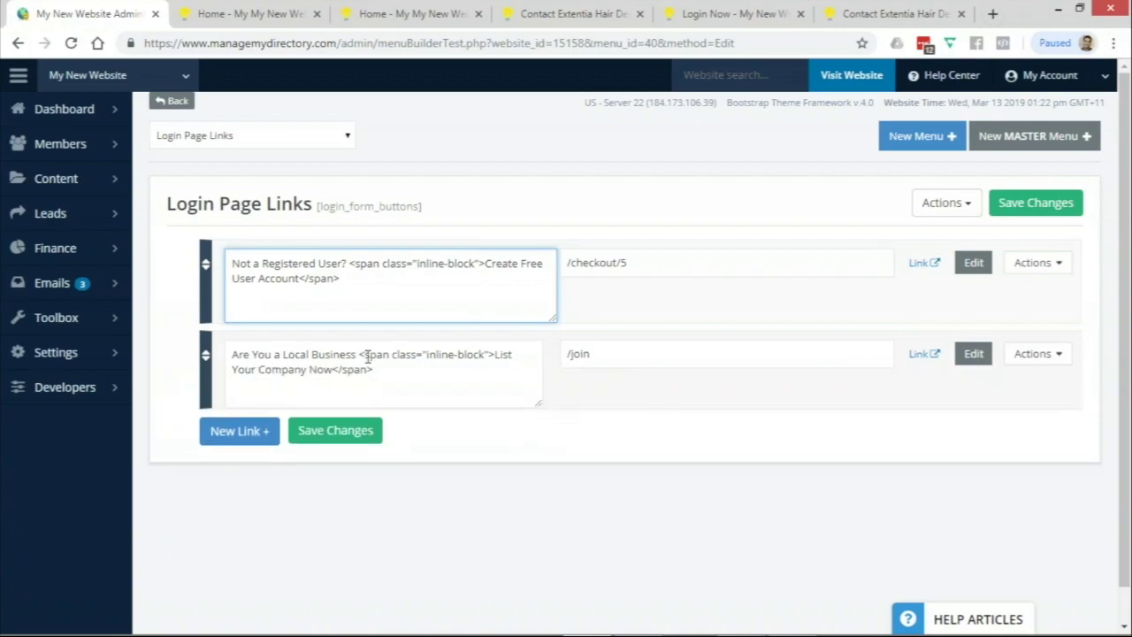
Point the Not a Registered User link to /checkout/6 and save the menu changes
left_click(574, 264)
left_click_drag(569, 264, 649, 256)
left_click(592, 266)
double_click(644, 257)
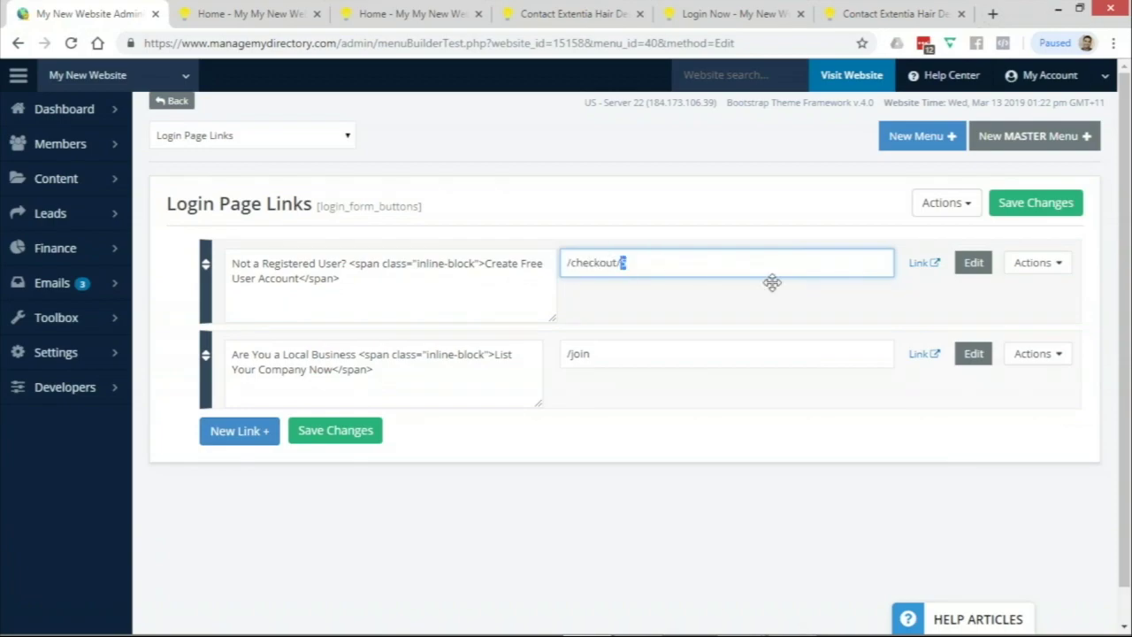
type("6")
left_click(350, 434)
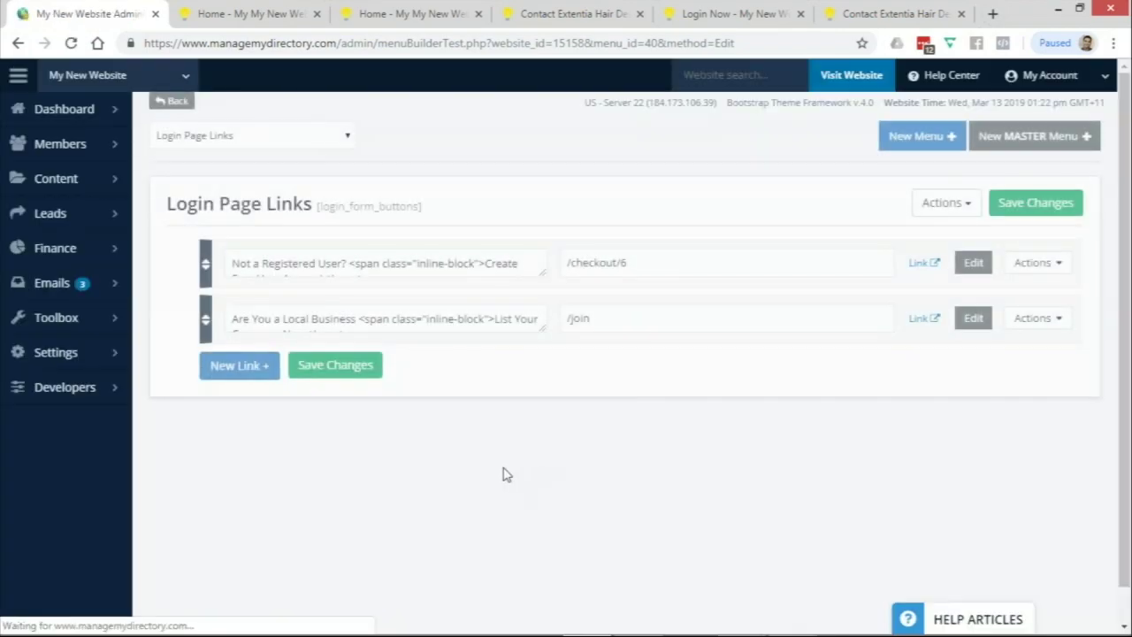
Delete the Are You a Local Business link from the Login Page Links menu
left_click(1033, 319)
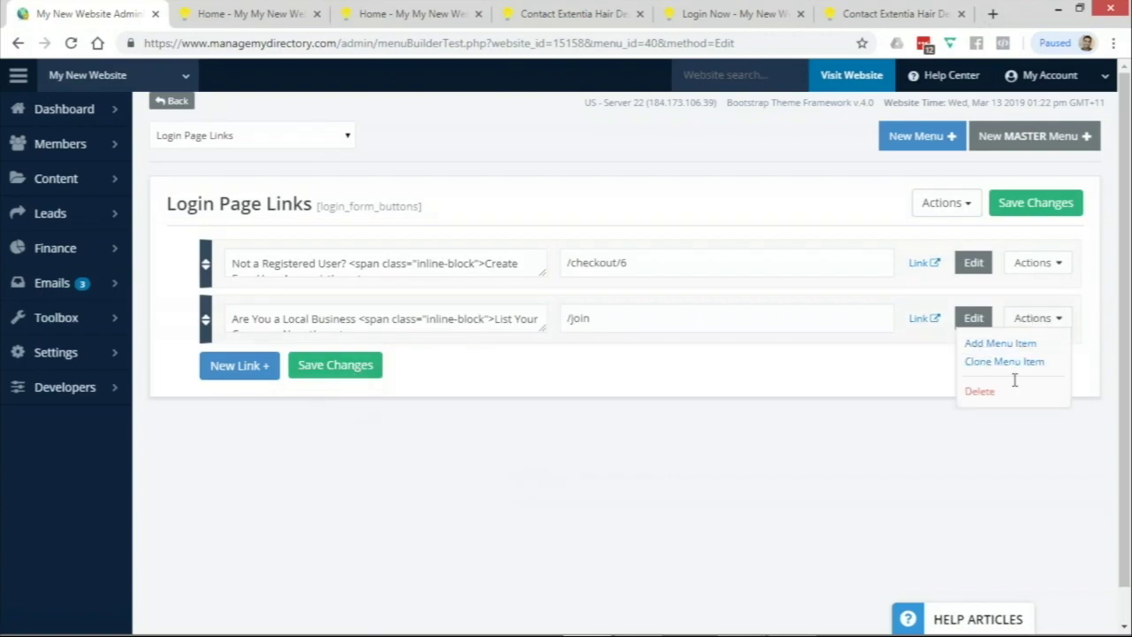
left_click(1013, 389)
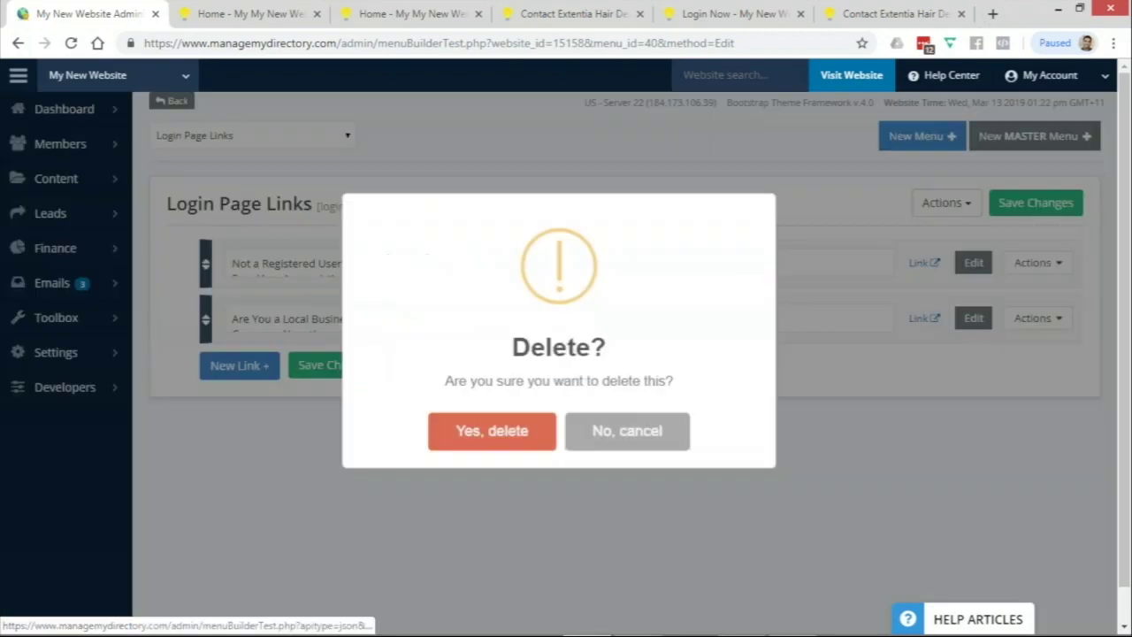
left_click(489, 434)
left_click(529, 424)
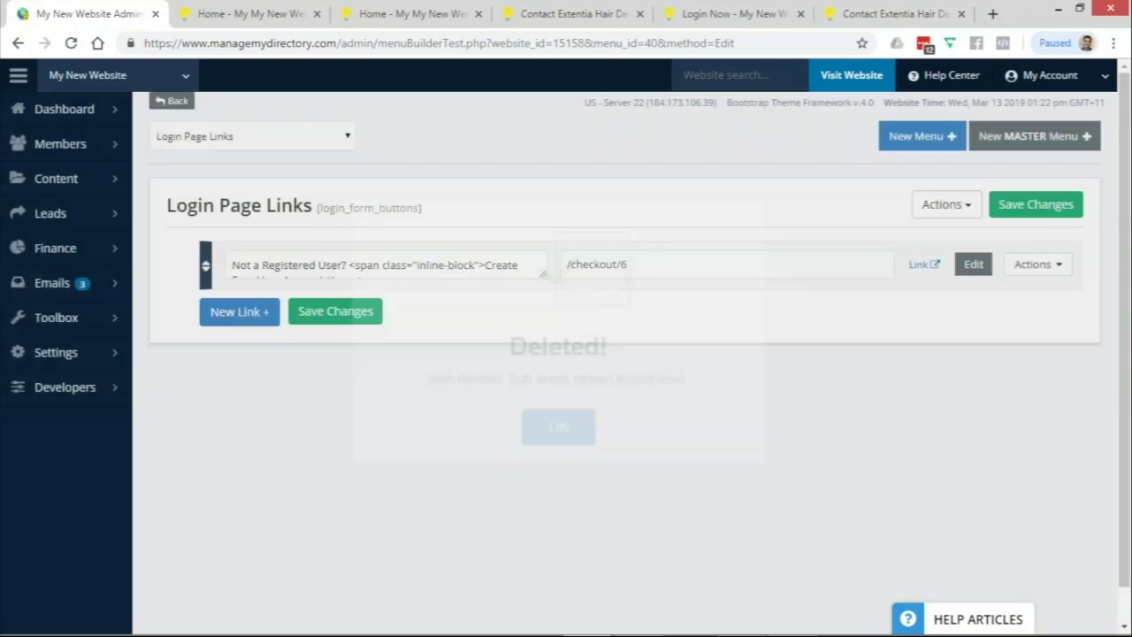
Change the column class in the Not a Registered User link's outer CSS to col-md-12 and save the menu
left_click_drag(543, 277, 543, 350)
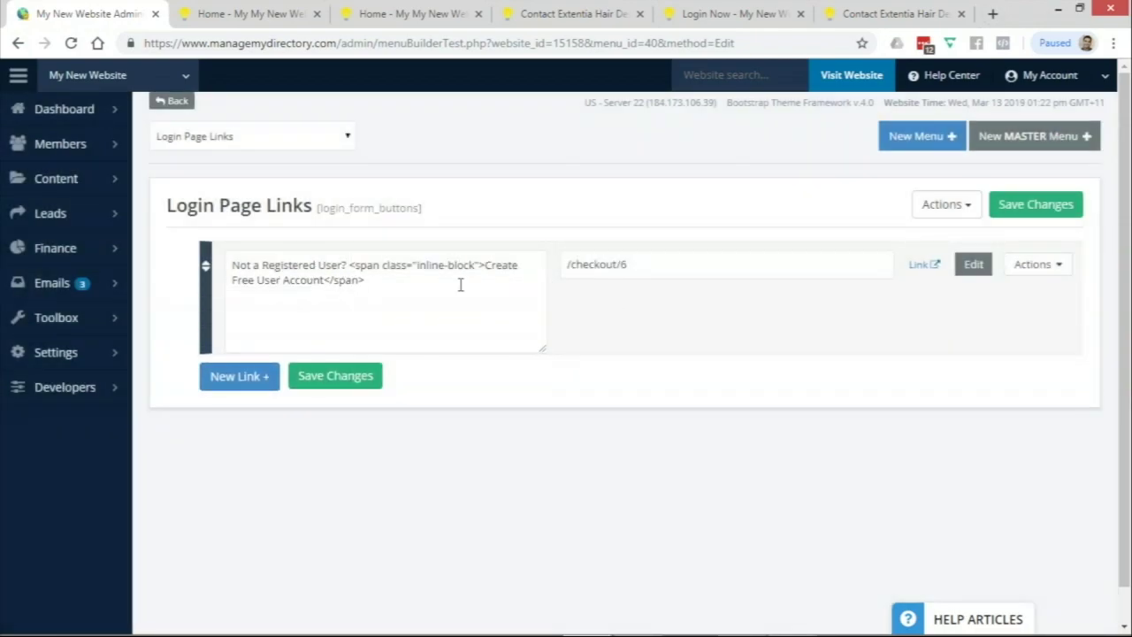
left_click(973, 266)
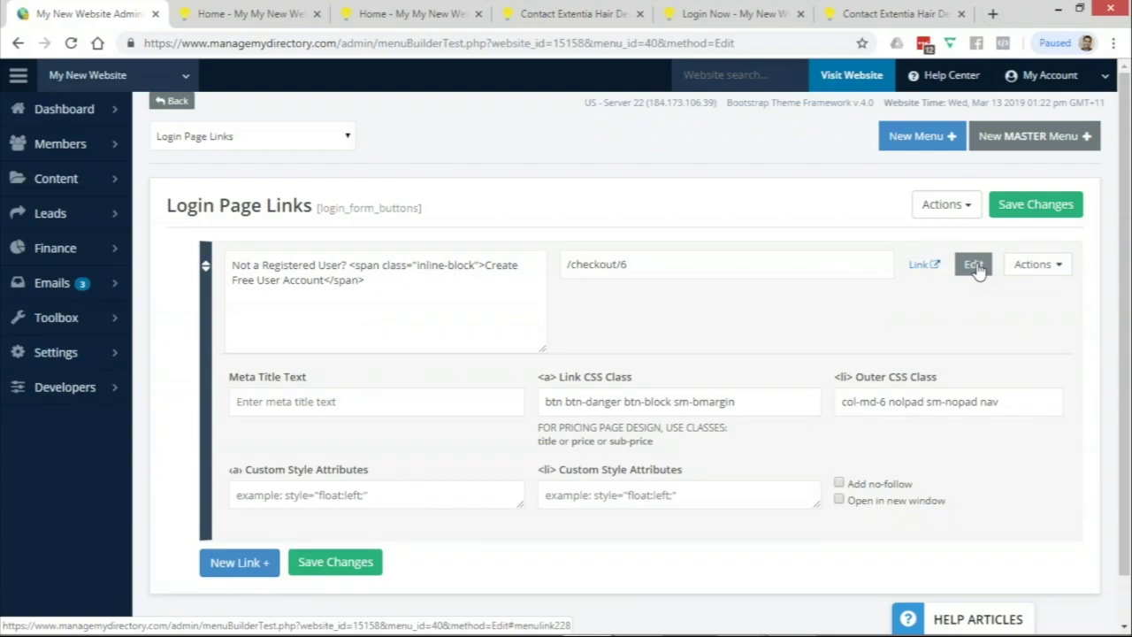
left_click(882, 402)
type("12")
left_click(1026, 204)
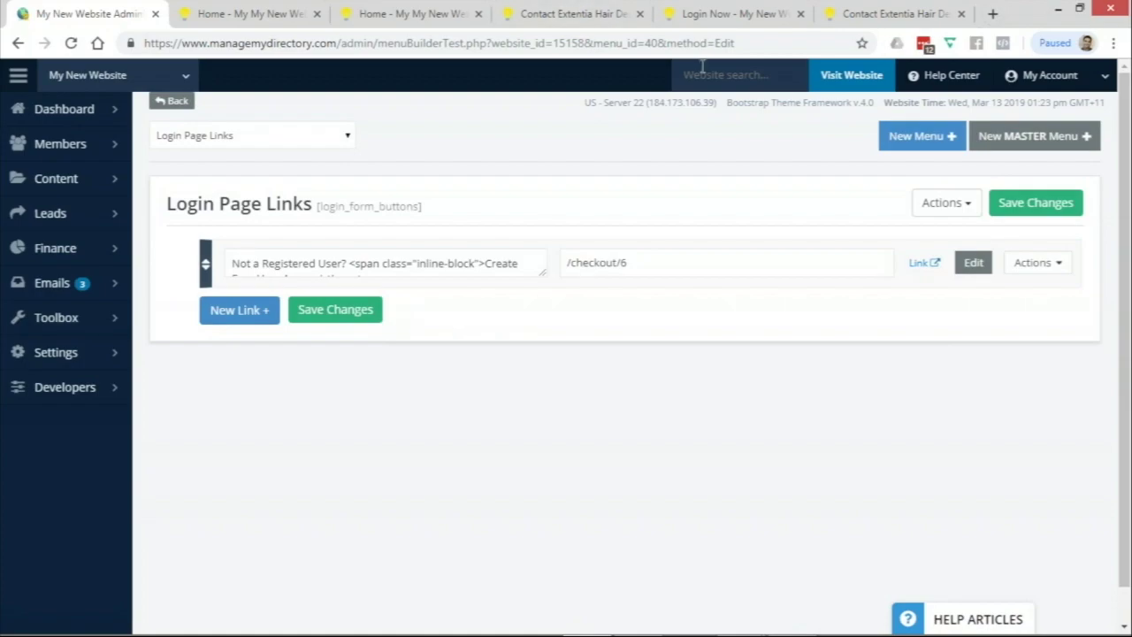
Reload the Extentia Hair Design direct message login page and check the sign-up link below the login form
left_click(573, 14)
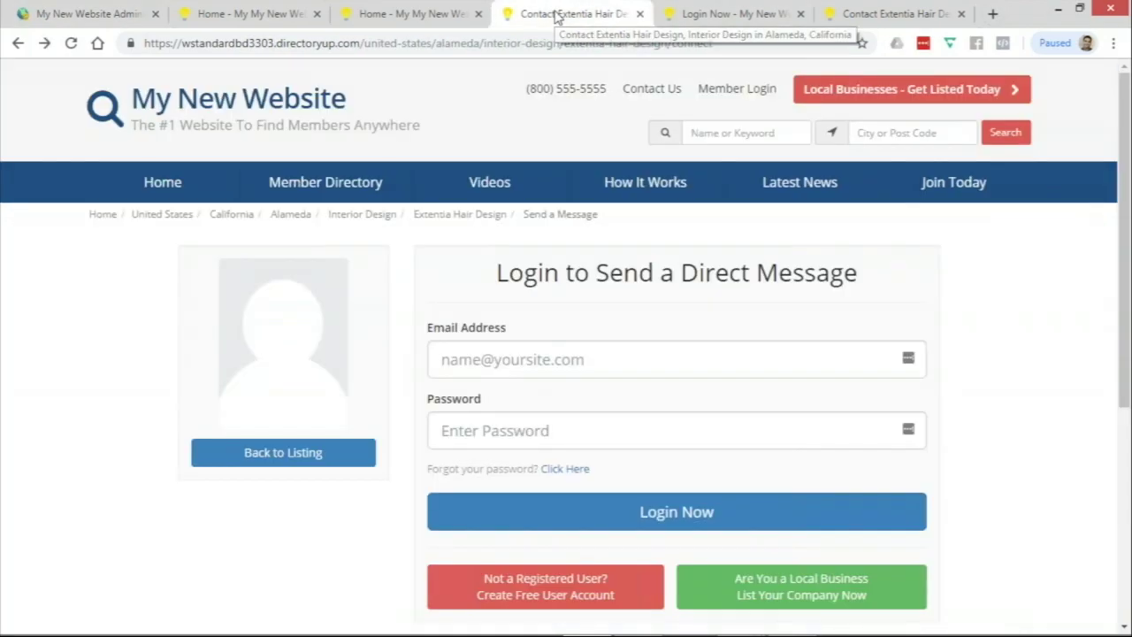
left_click(71, 42)
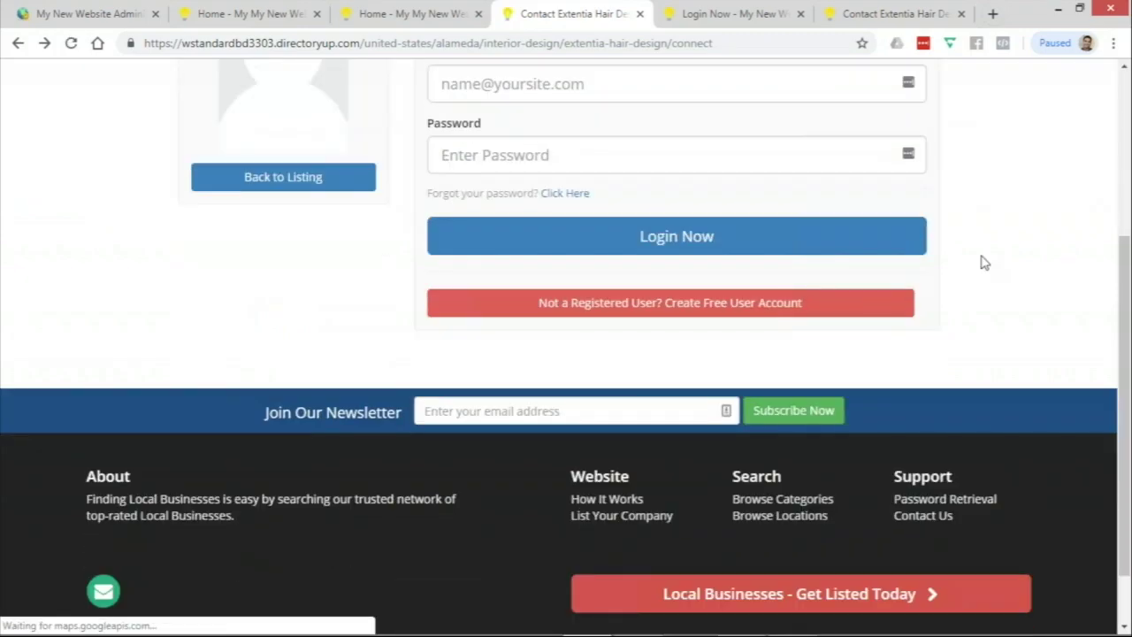
scroll(663, 331, "down", 2)
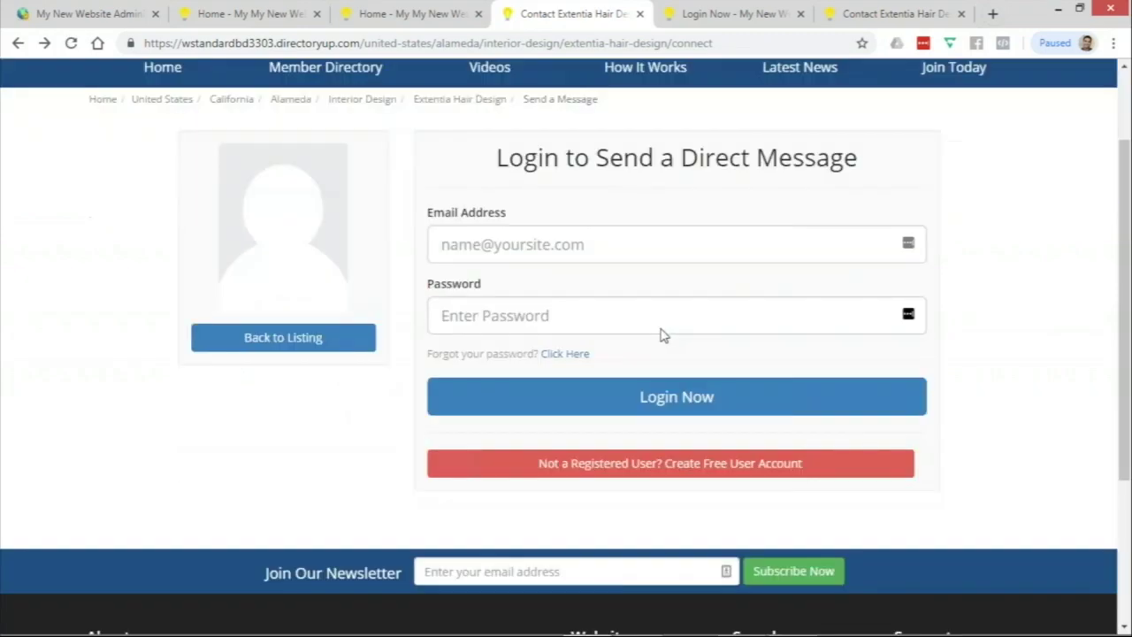
Follow the Create Free User Account link, examine the General User 2 sign-up form, and switch to the presentation slides
left_click(738, 451)
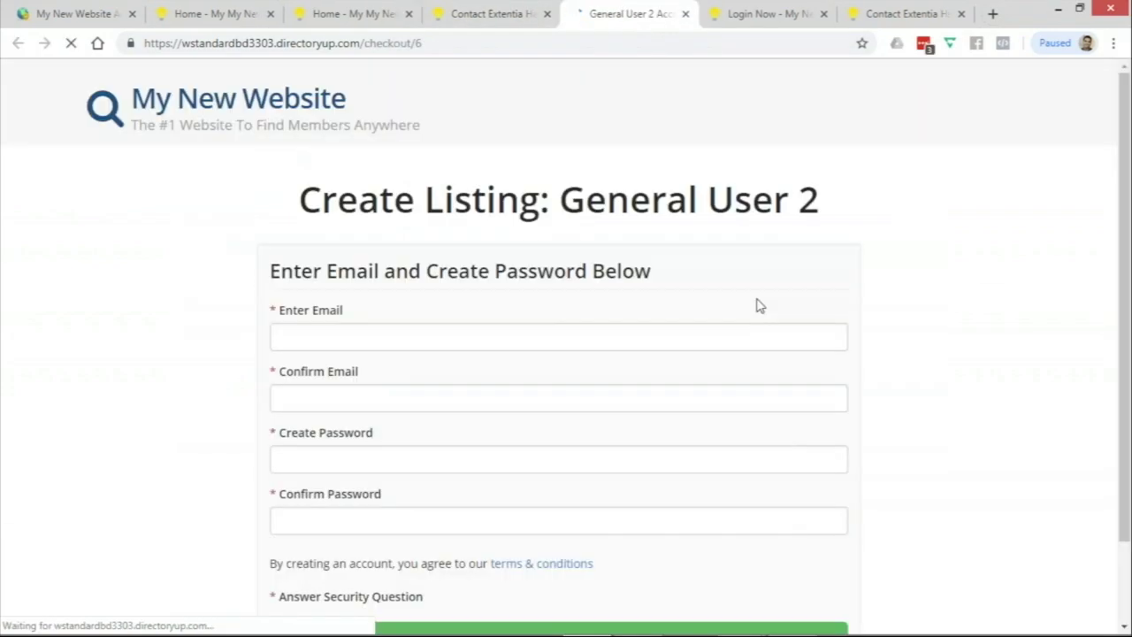
left_click_drag(562, 197, 831, 195)
scroll(457, 224, "down", 2)
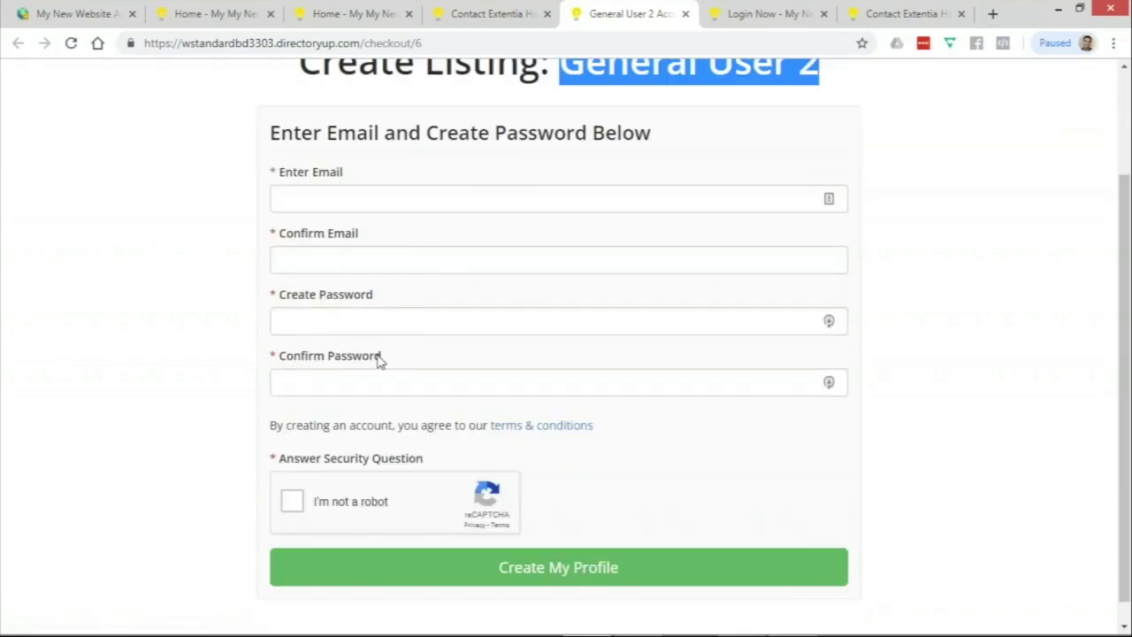
key("alt+Tab")
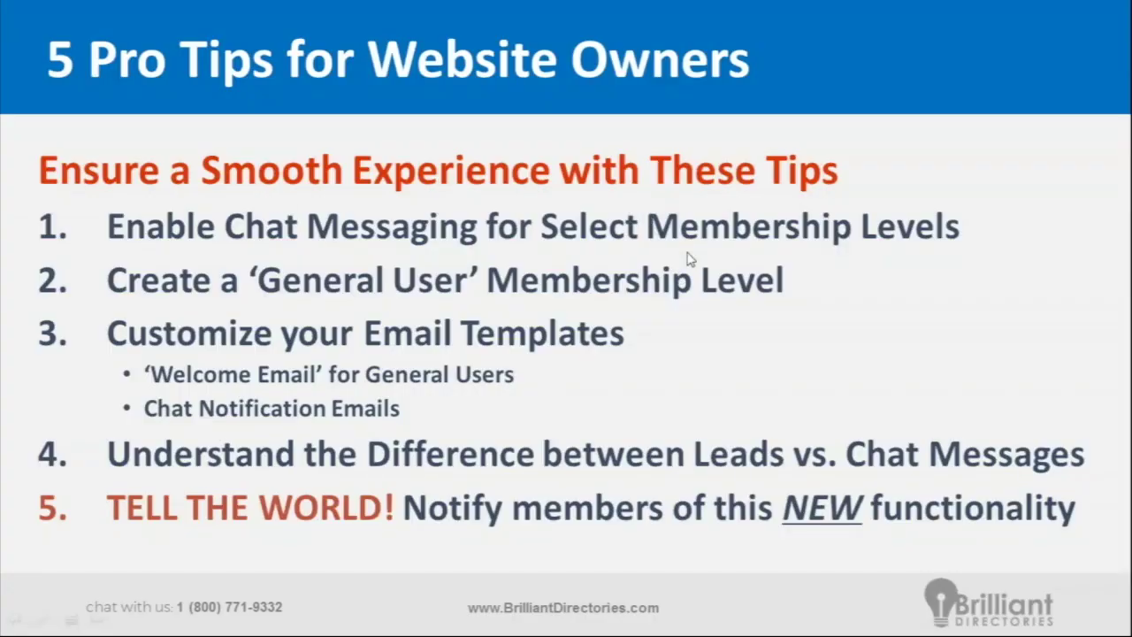